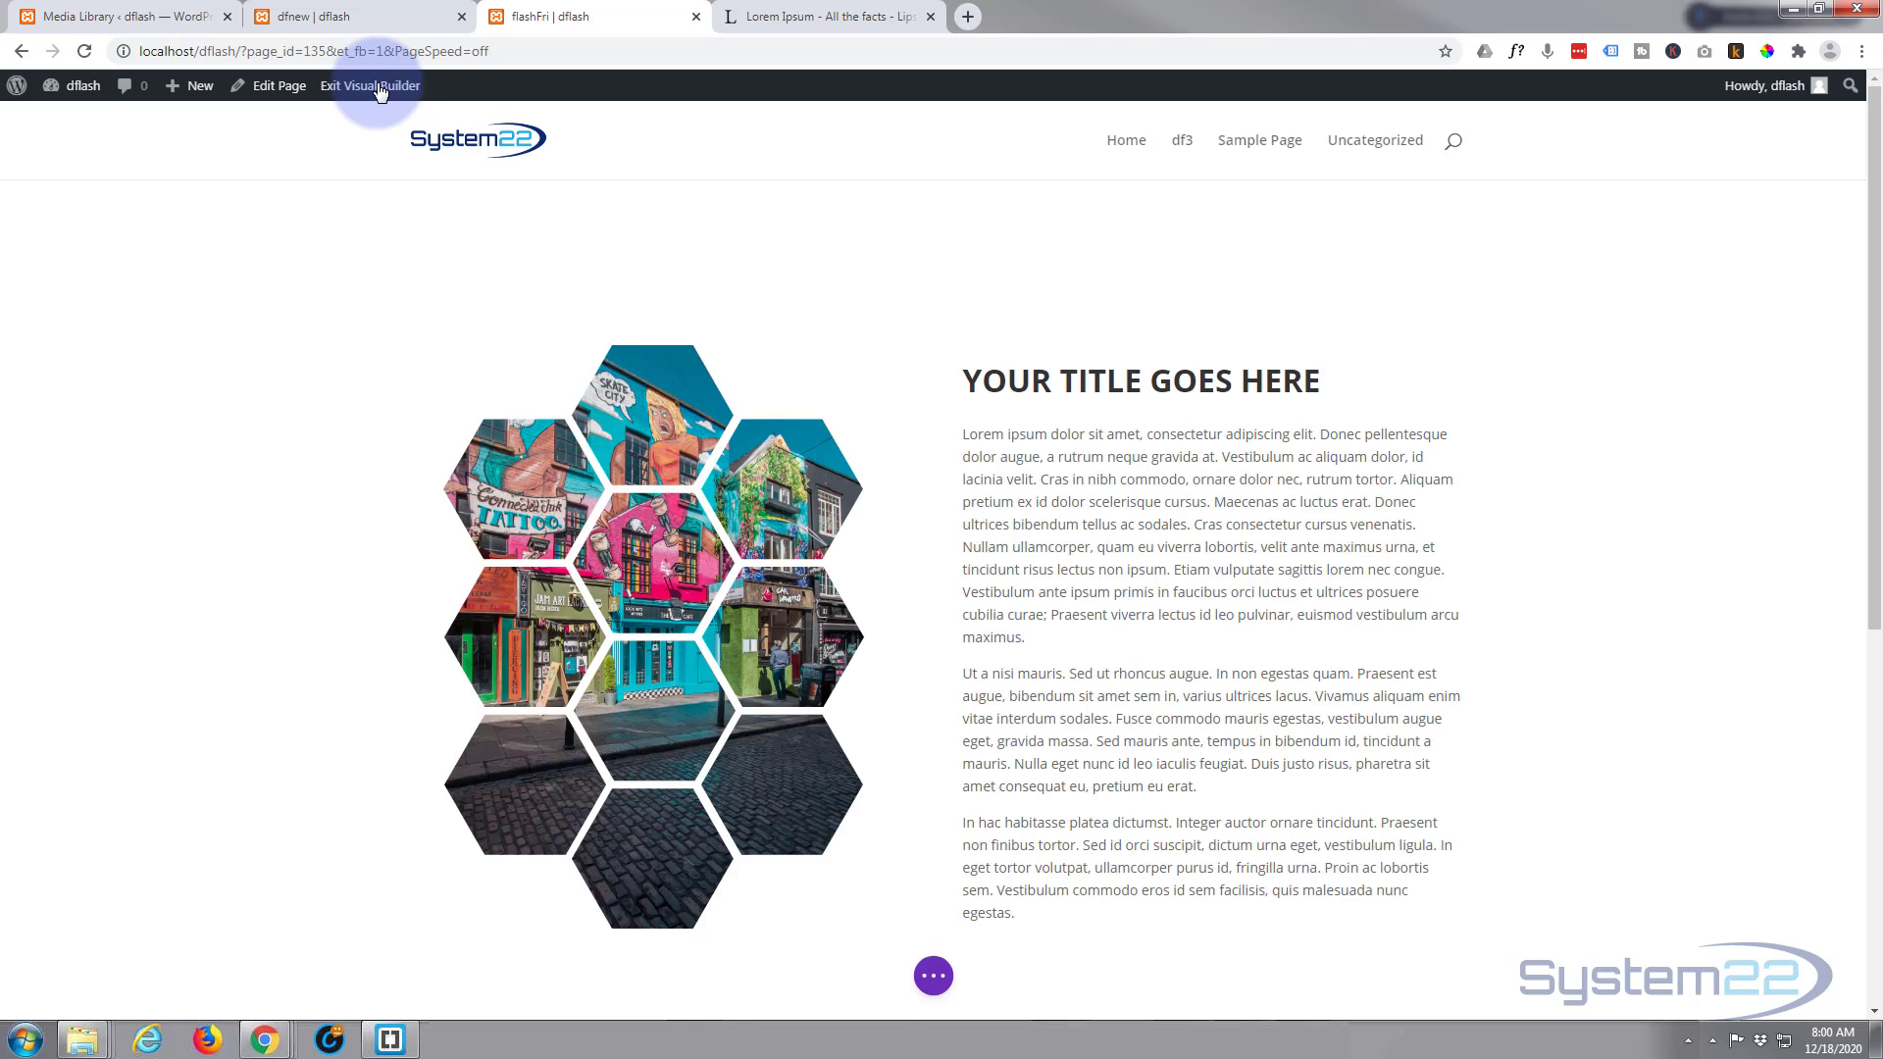
# - Delete the hexagon-masked image module beside the text and insert a new Image Mask module in its place
pyautogui.moveTo(549, 422)
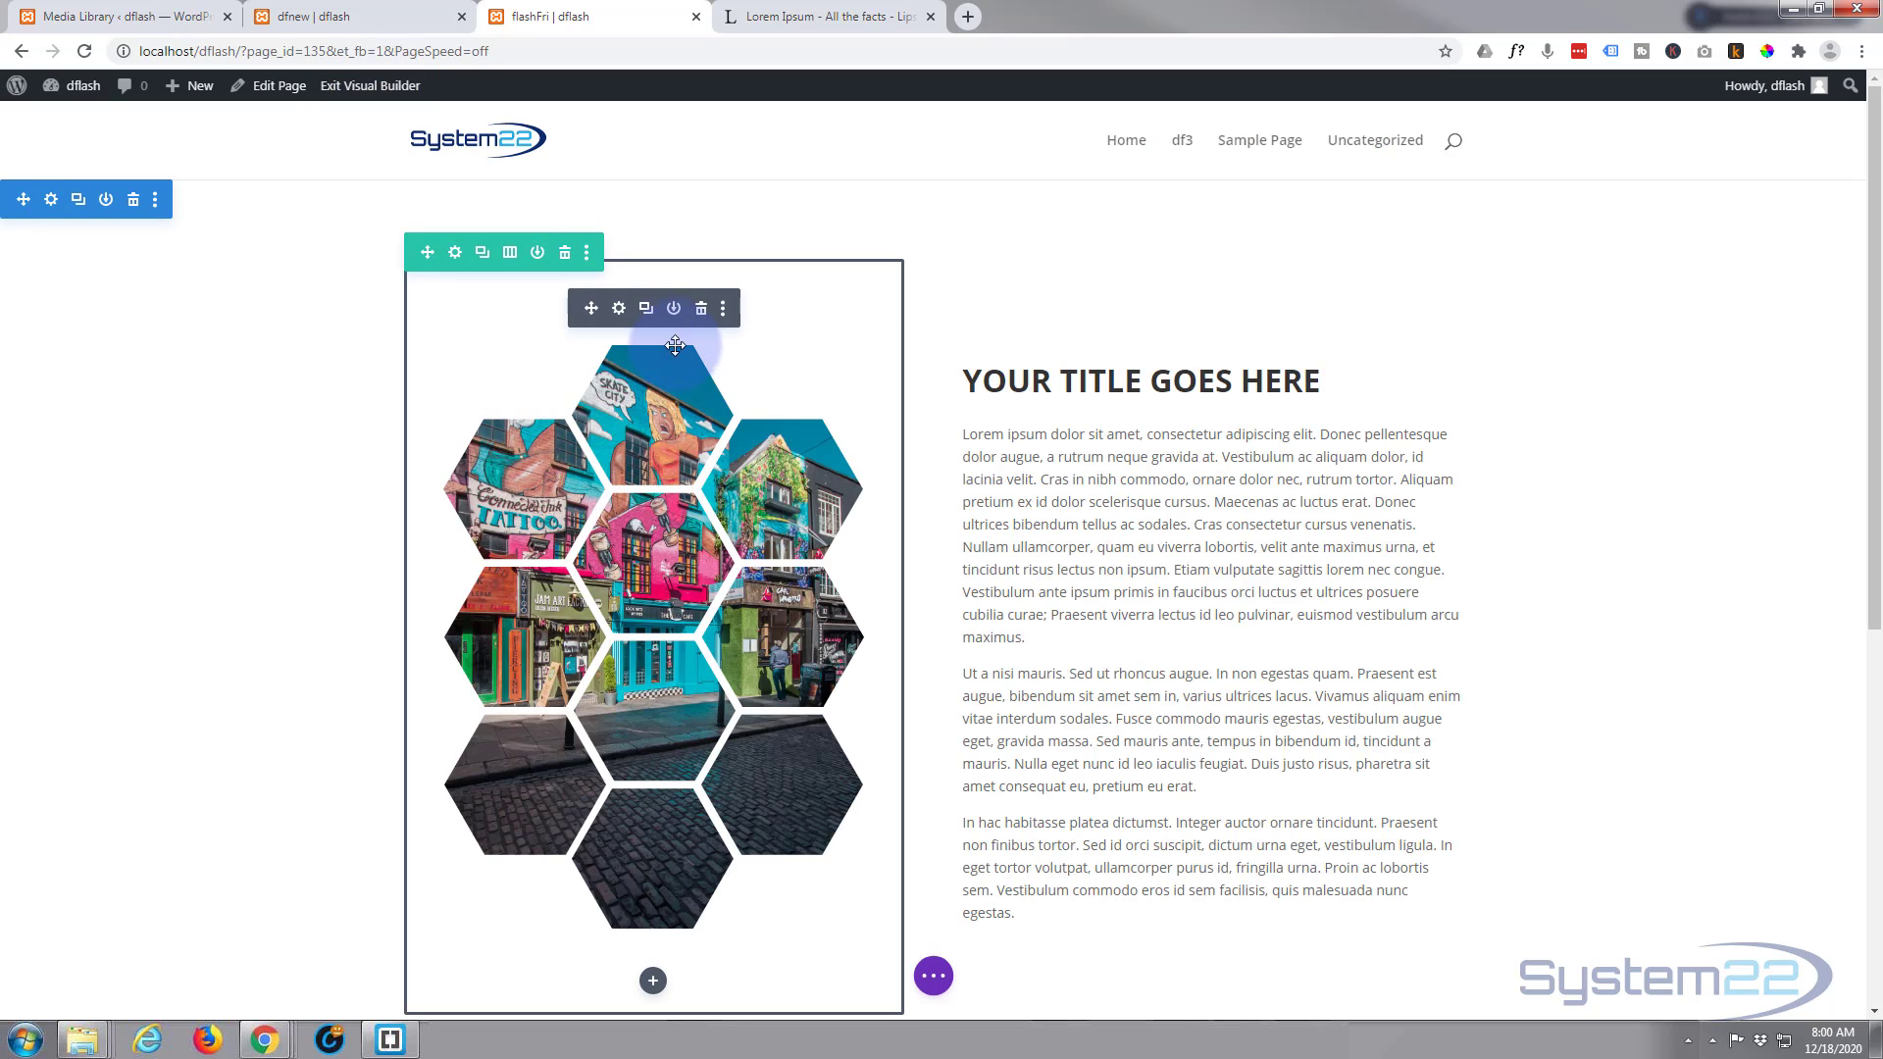
pyautogui.click(702, 312)
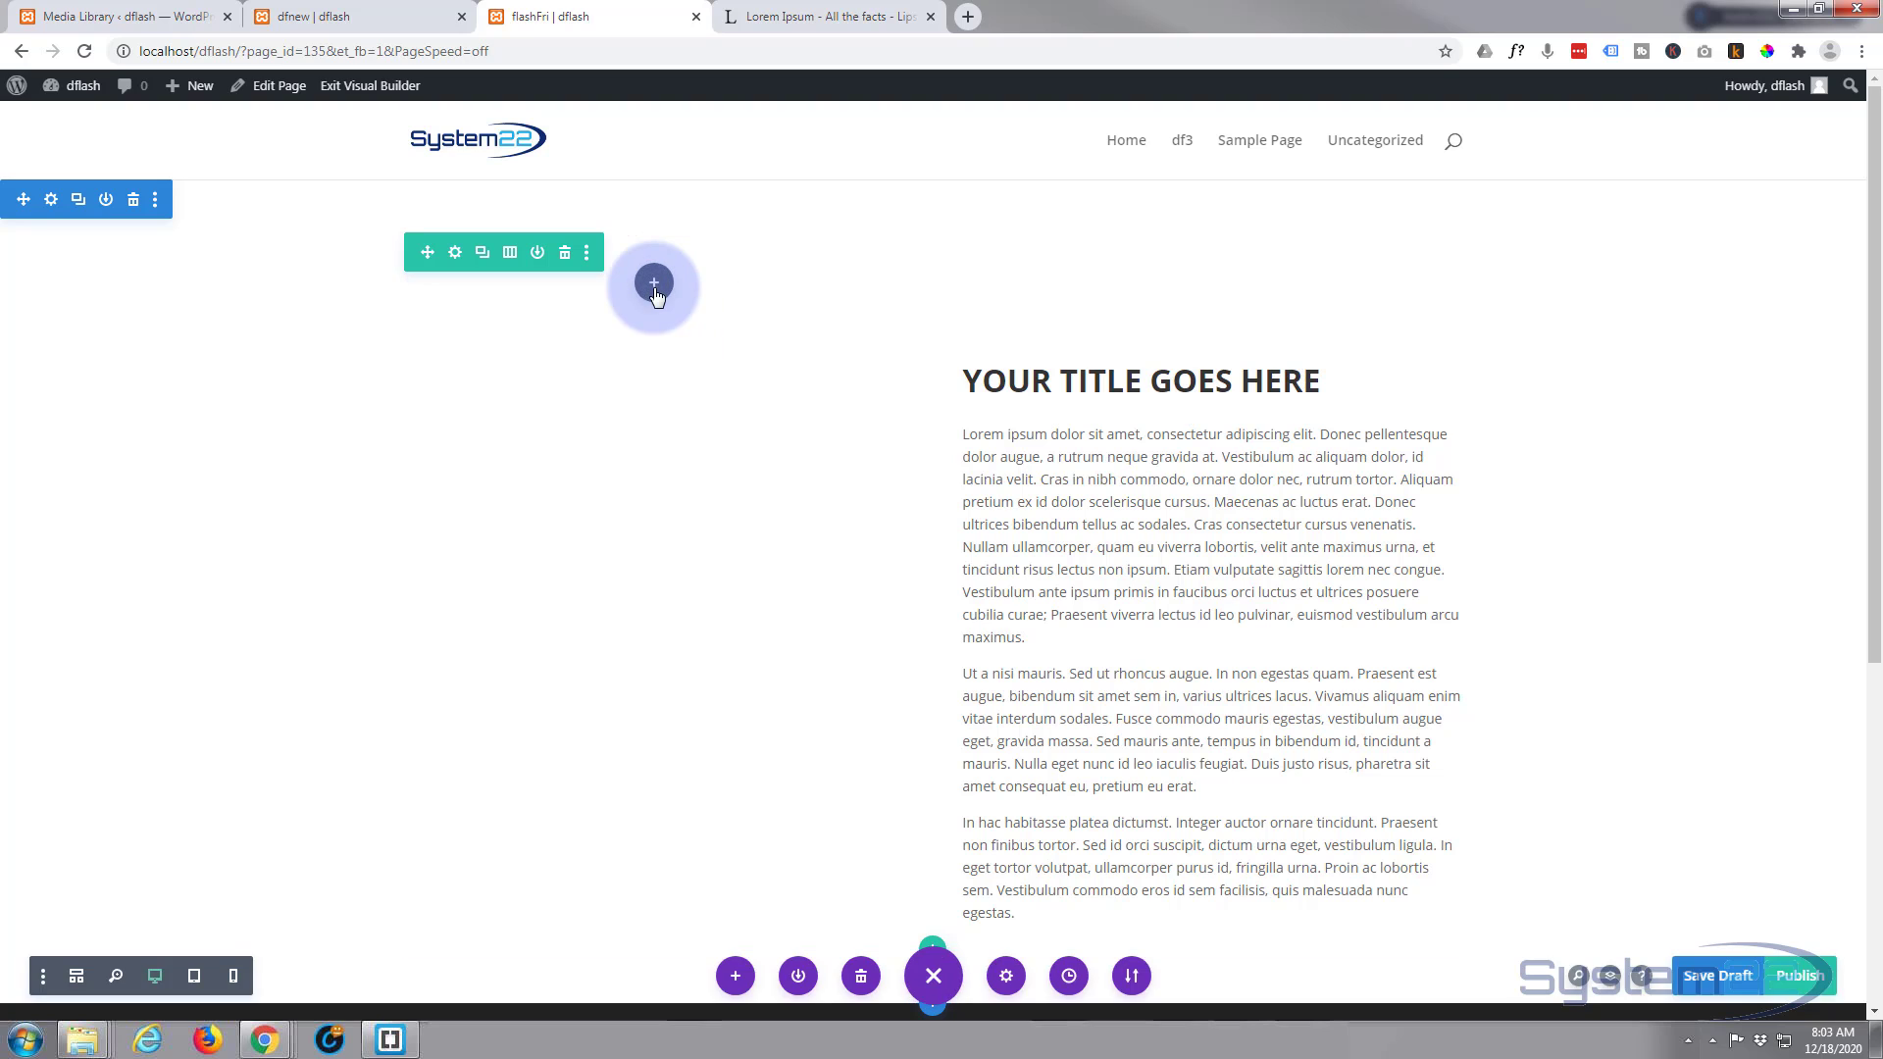
pyautogui.click(654, 284)
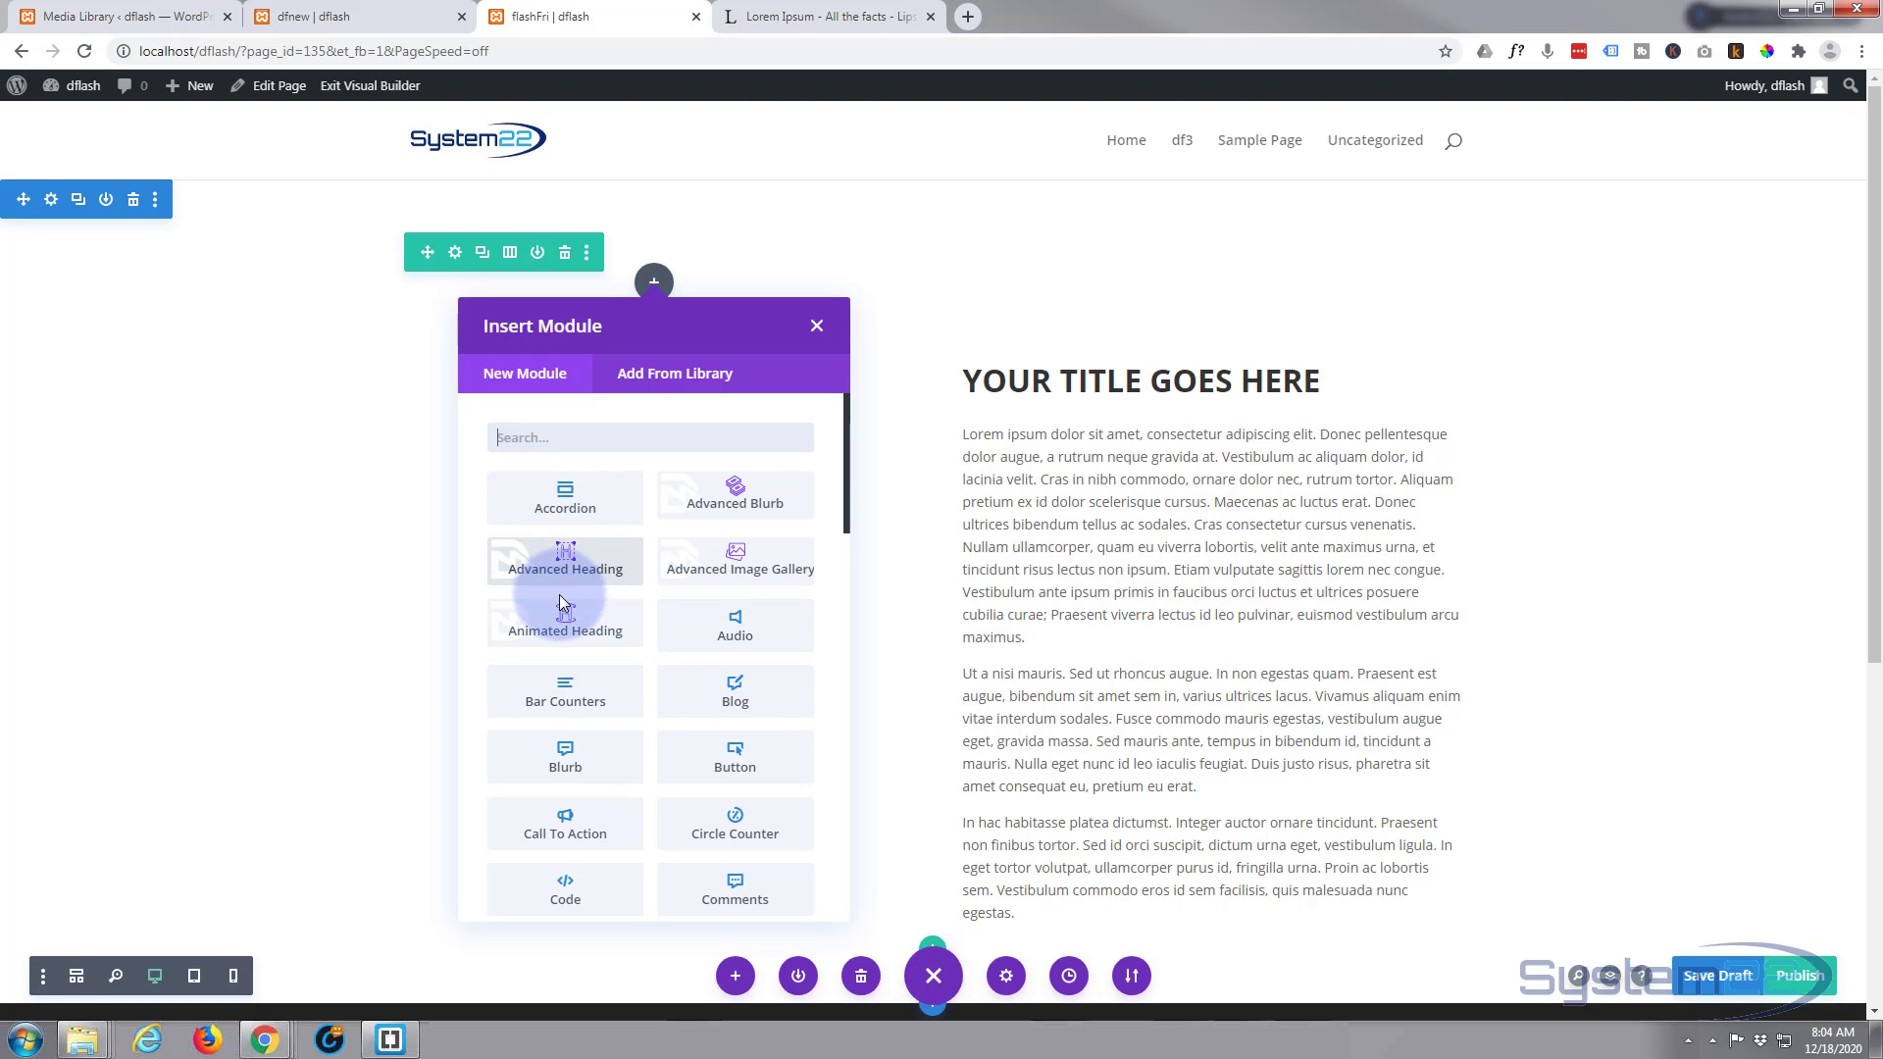
pyautogui.scroll(-2, 673, 624)
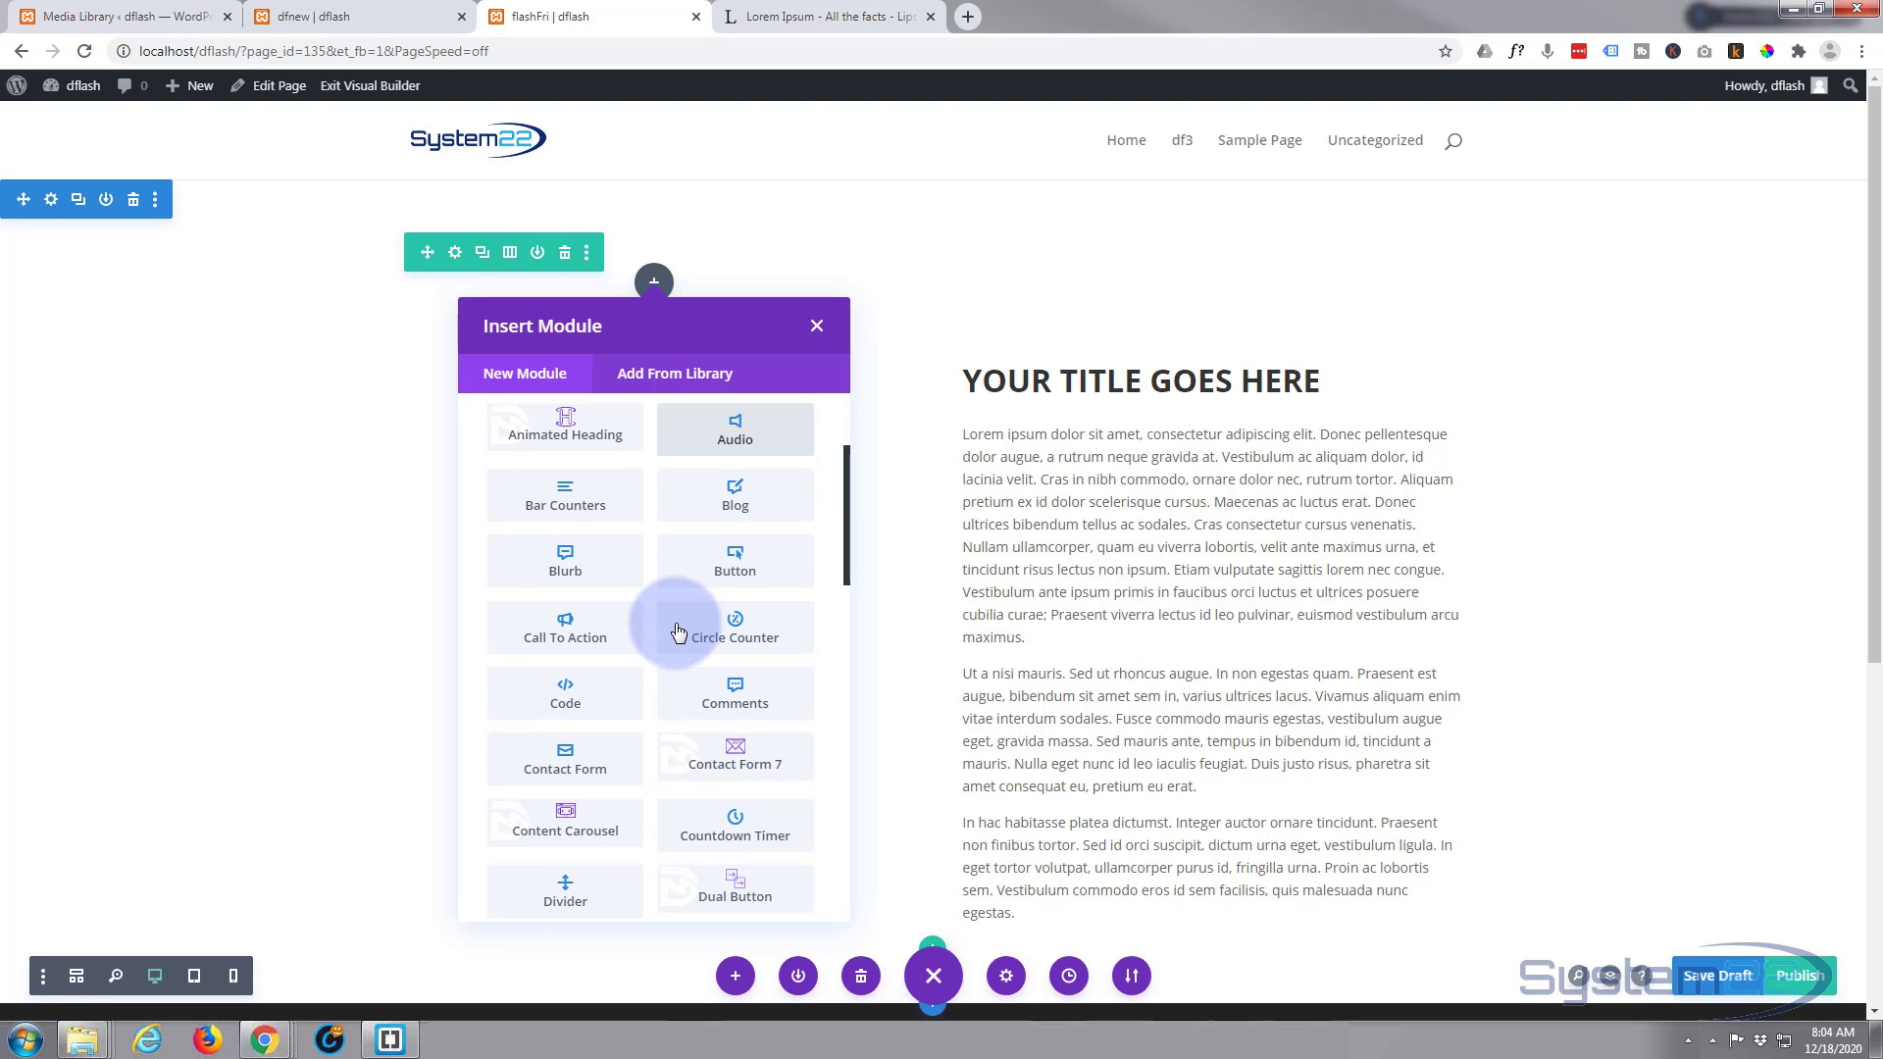
pyautogui.scroll(-3, 677, 630)
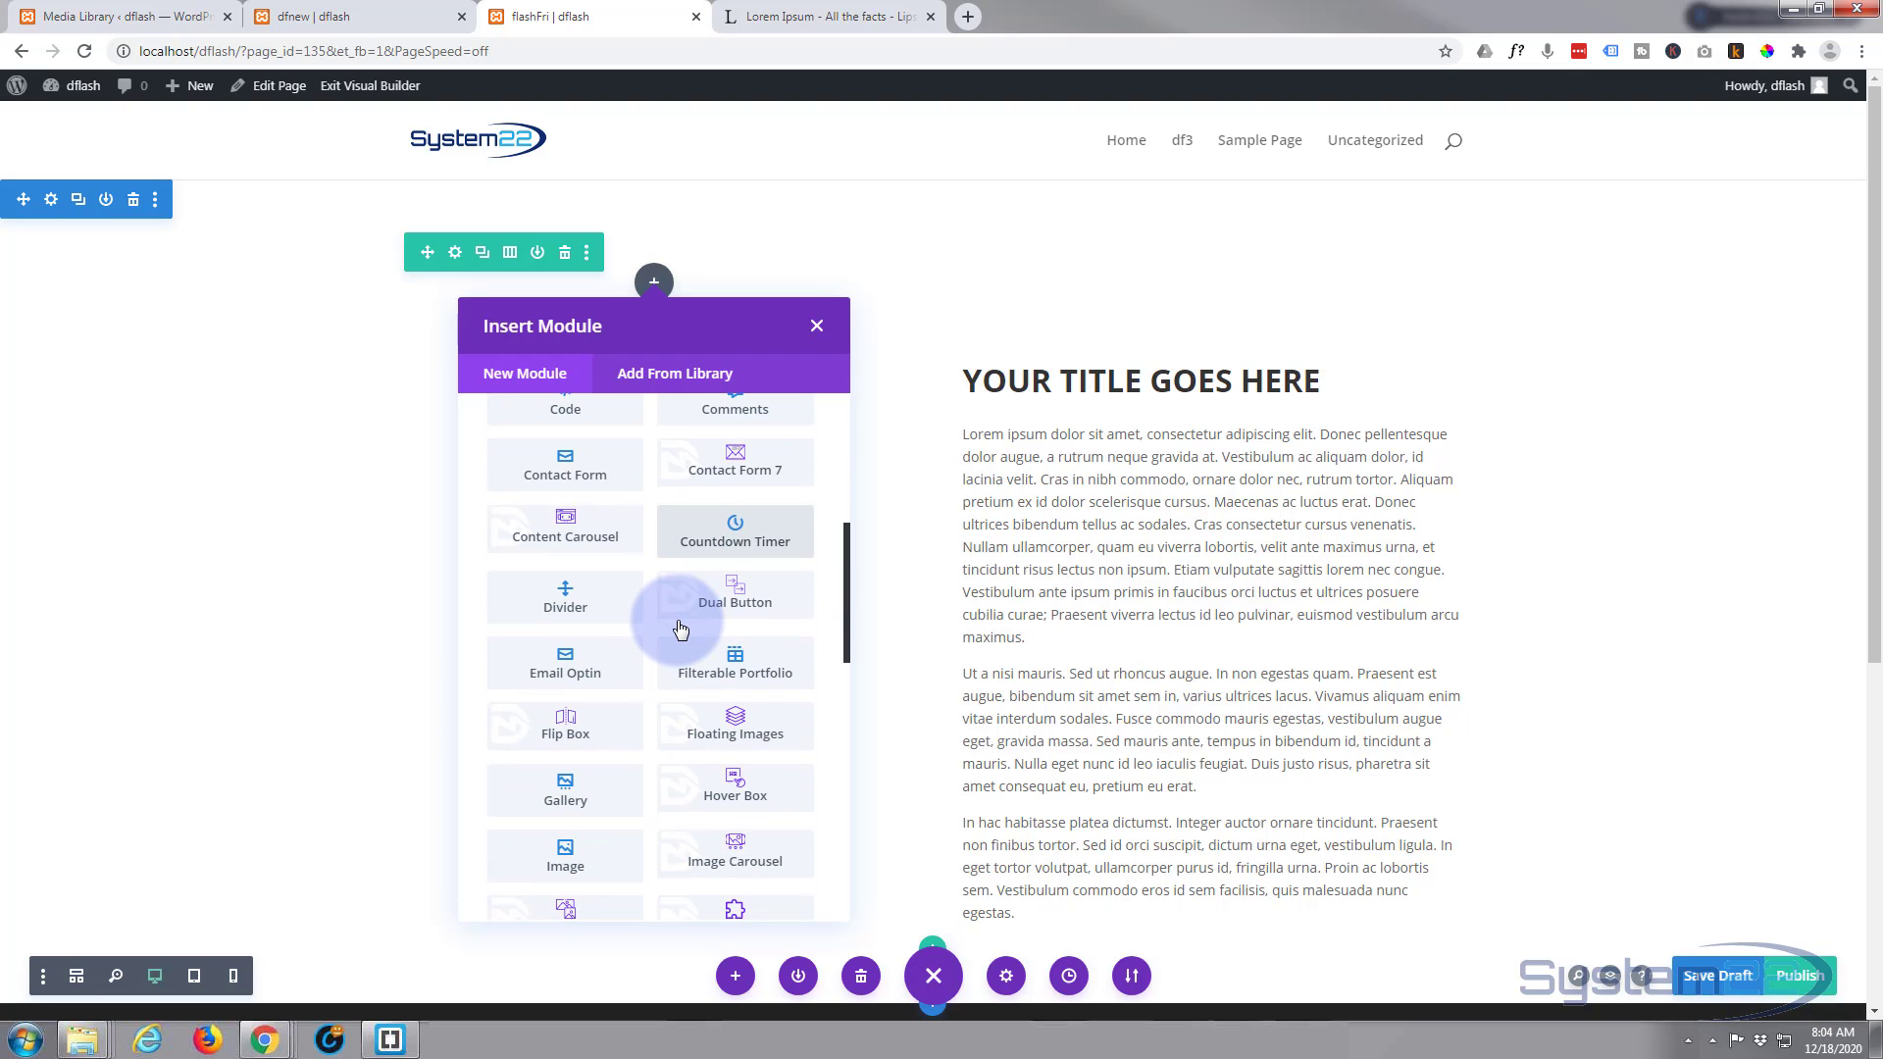
pyautogui.scroll(-3, 676, 619)
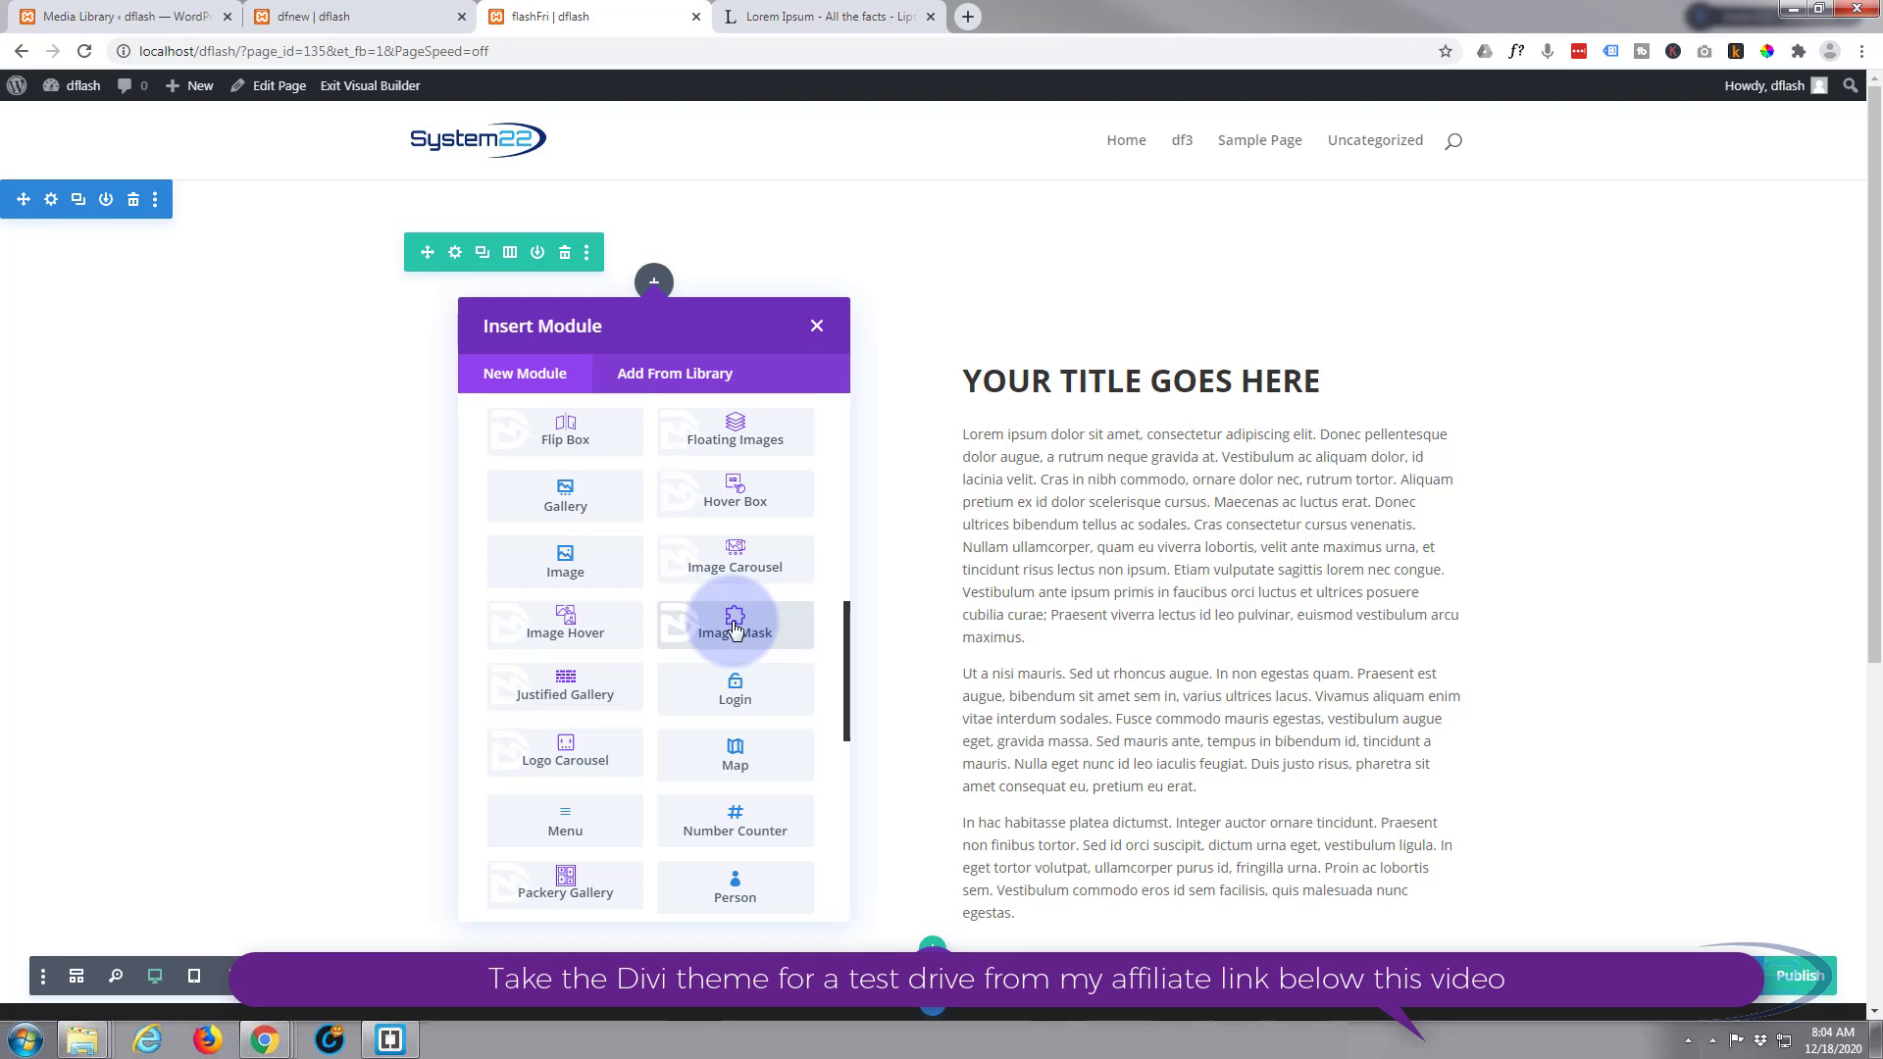
pyautogui.click(735, 628)
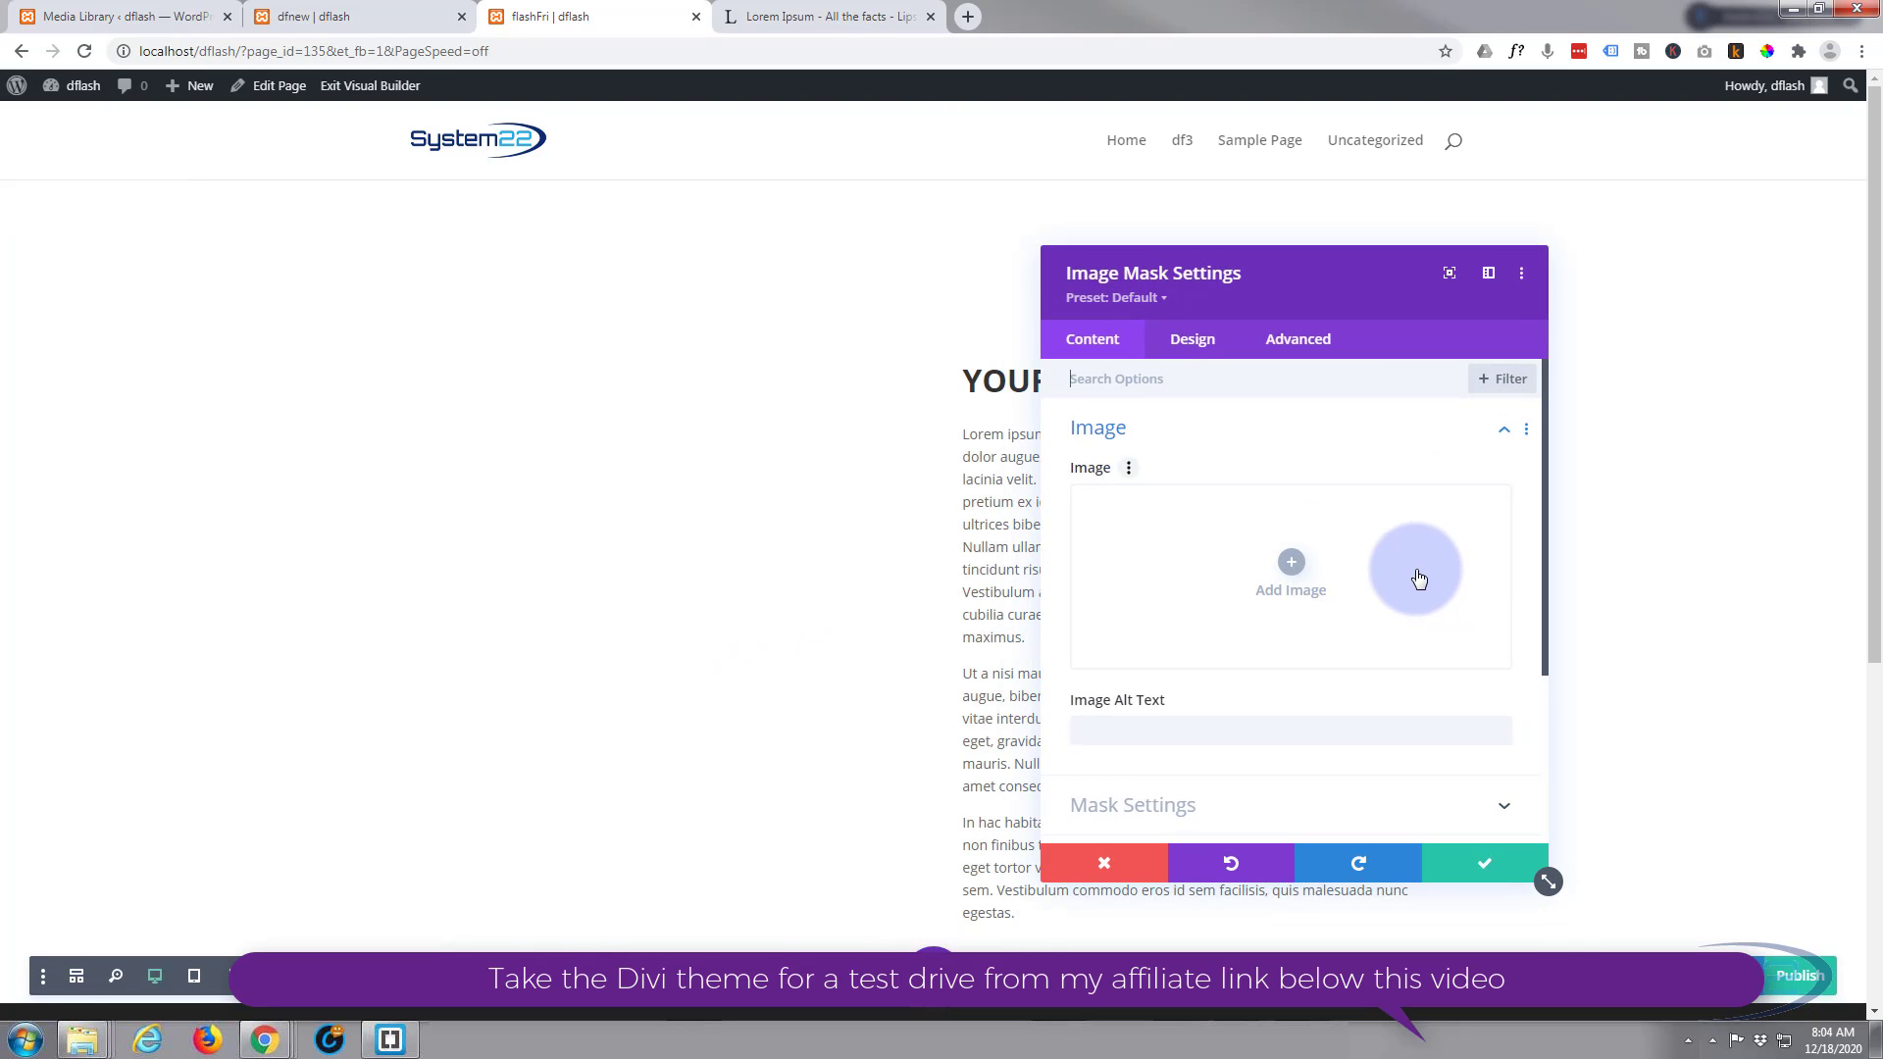
# - Set the module's image to the colourful street photo pexels-mark-dalton-1208783-scaled.jpg from the media library
pyautogui.click(1293, 564)
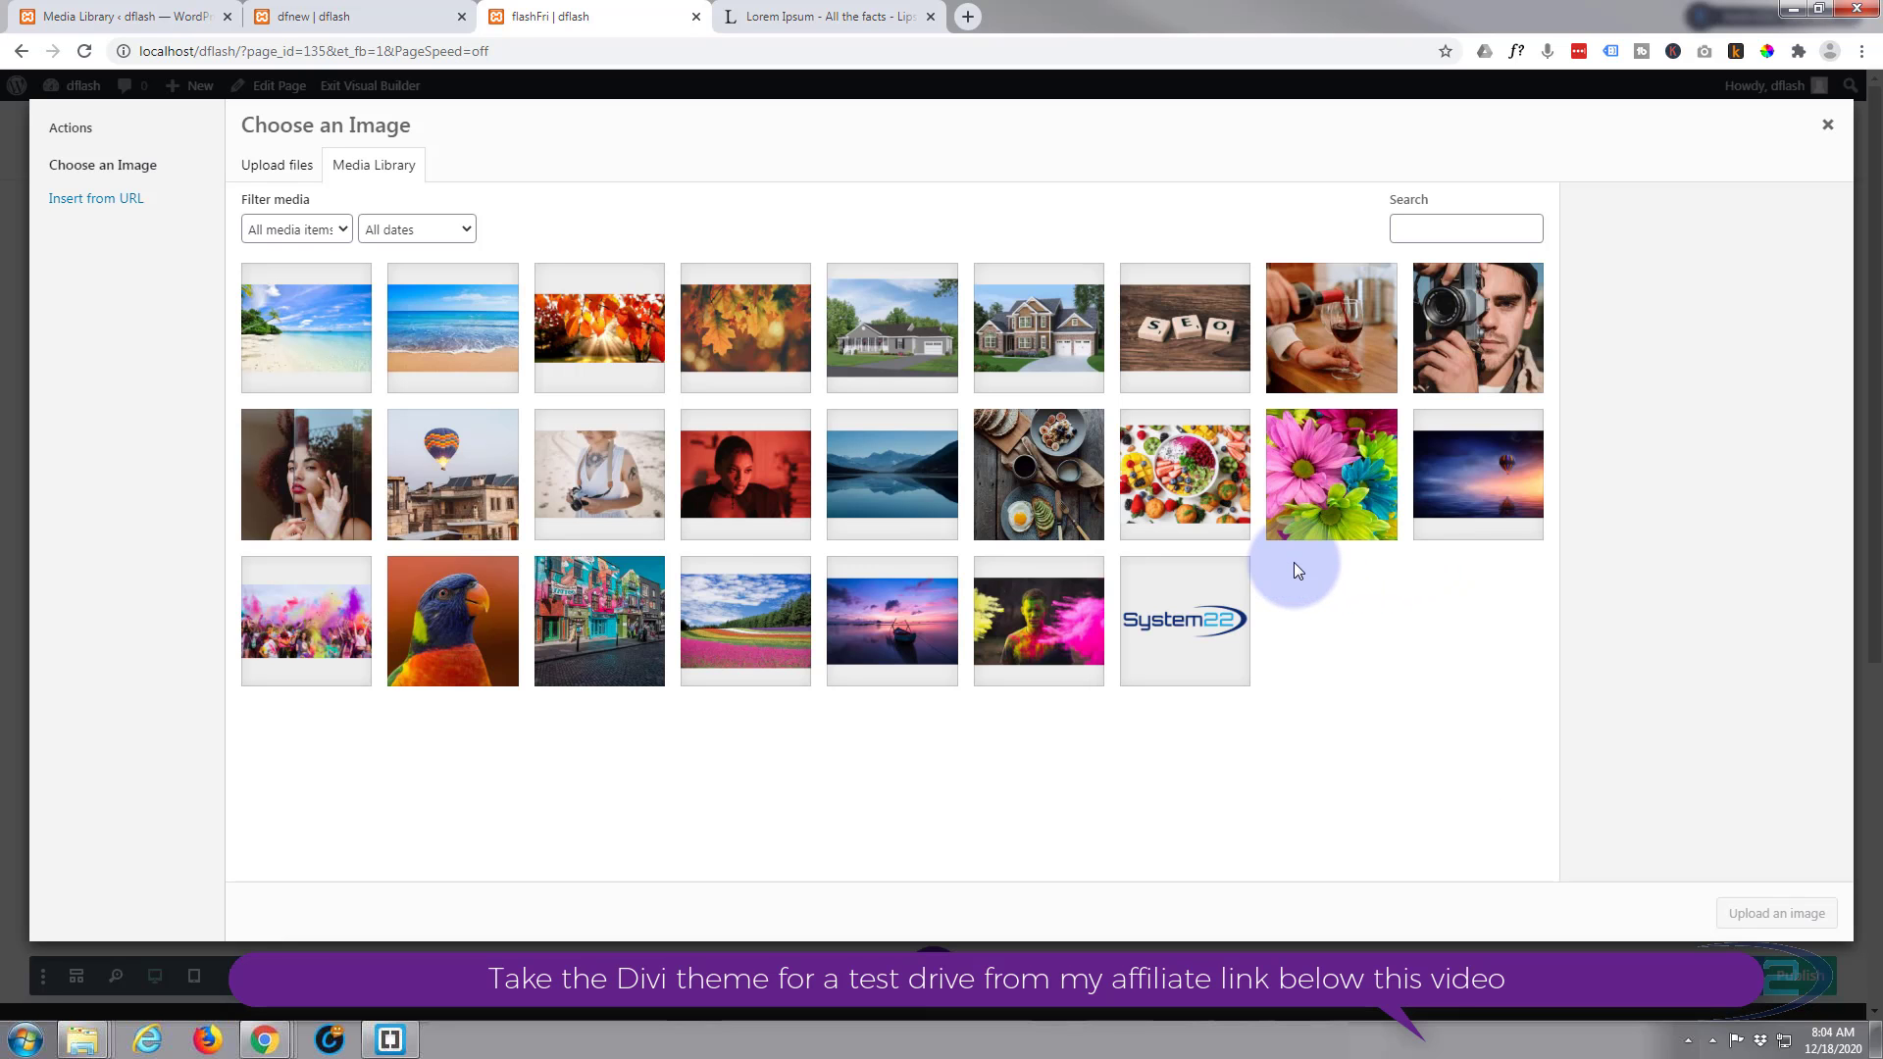
pyautogui.click(597, 593)
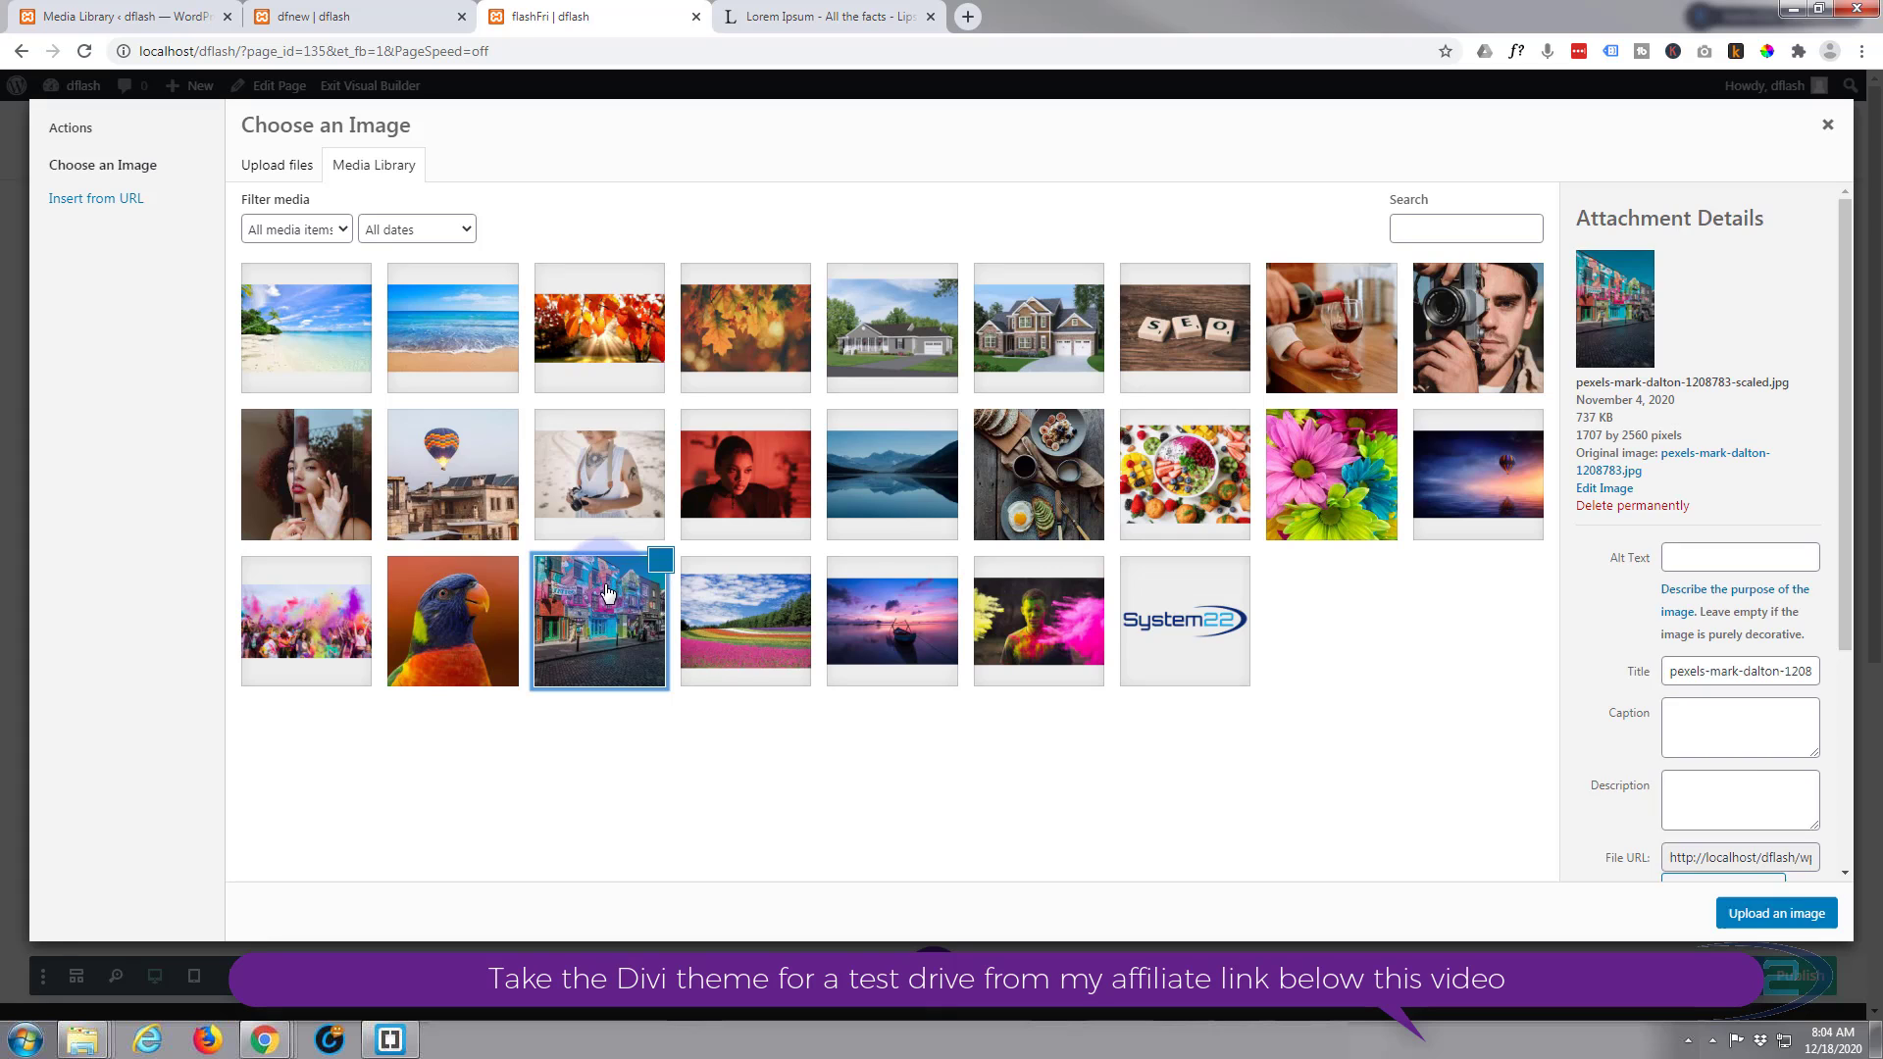
pyautogui.click(1769, 922)
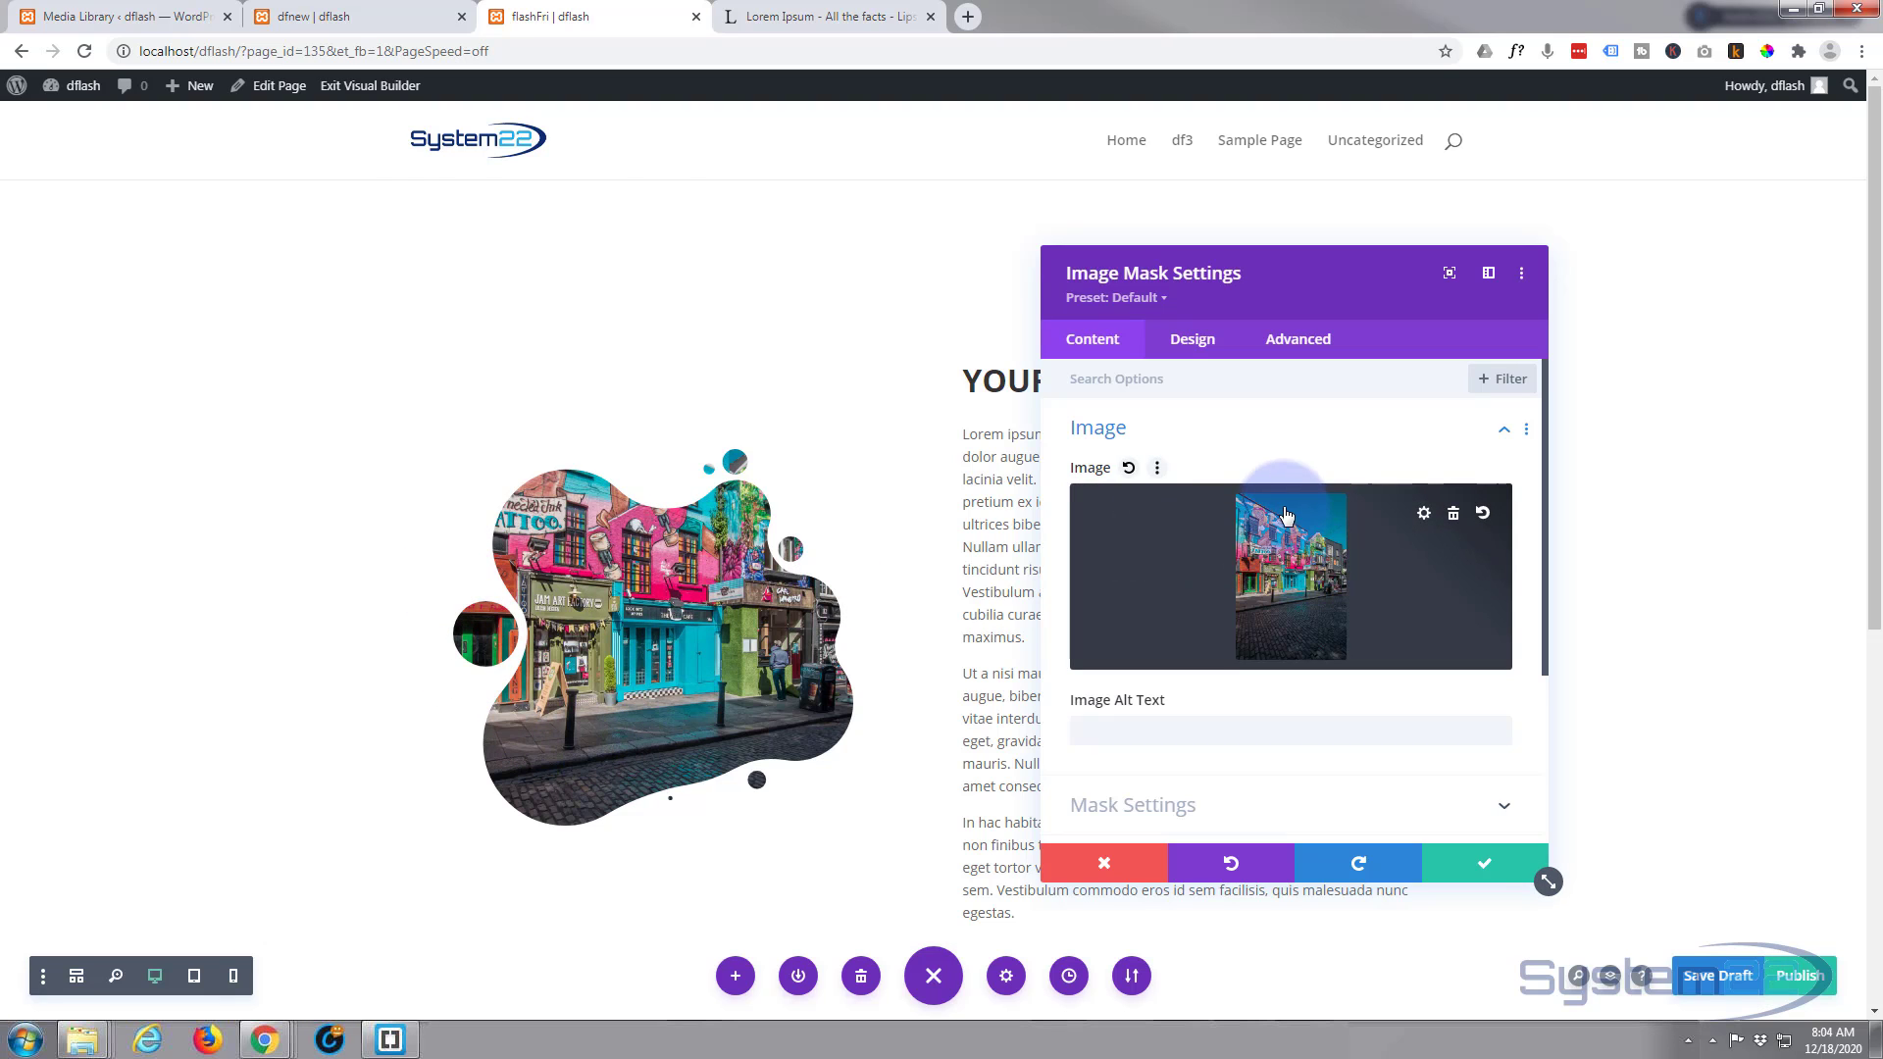
# - Open the mask settings and set the mask size to 96%
pyautogui.scroll(-2, 1282, 490)
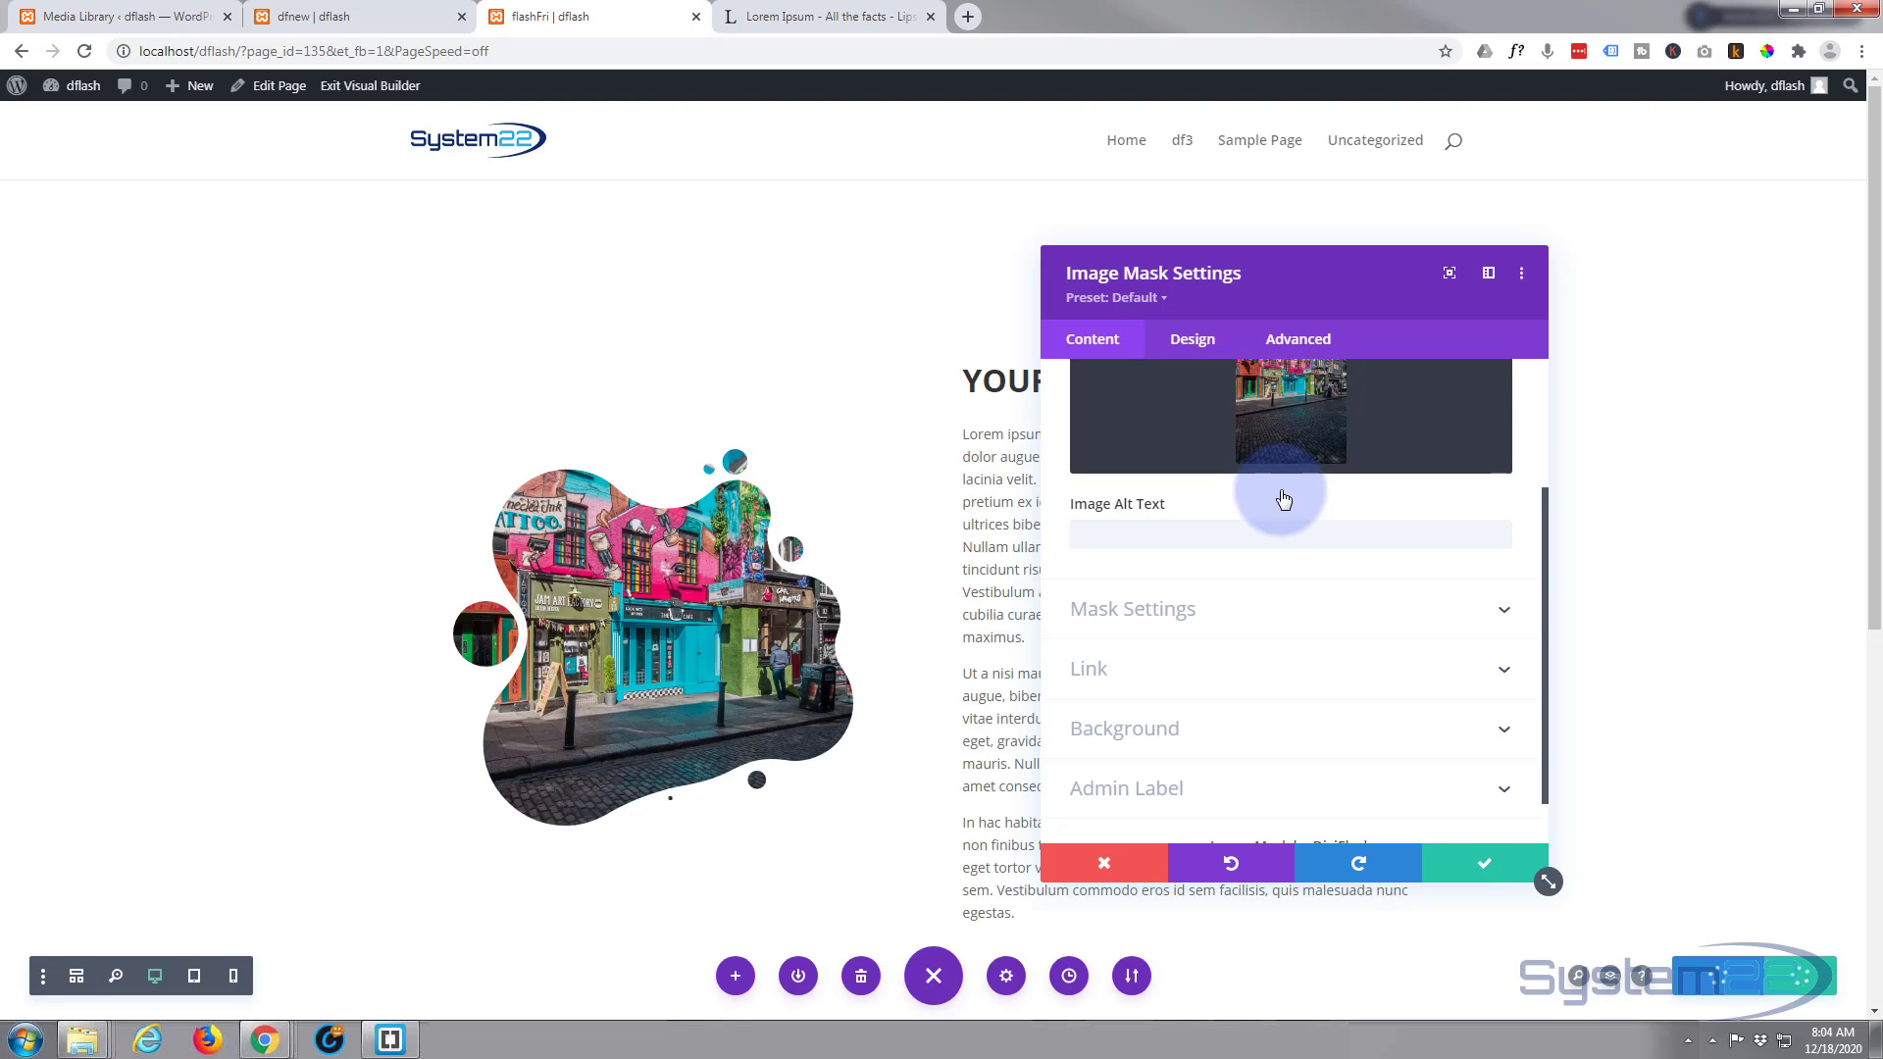
pyautogui.scroll(-1, 1280, 496)
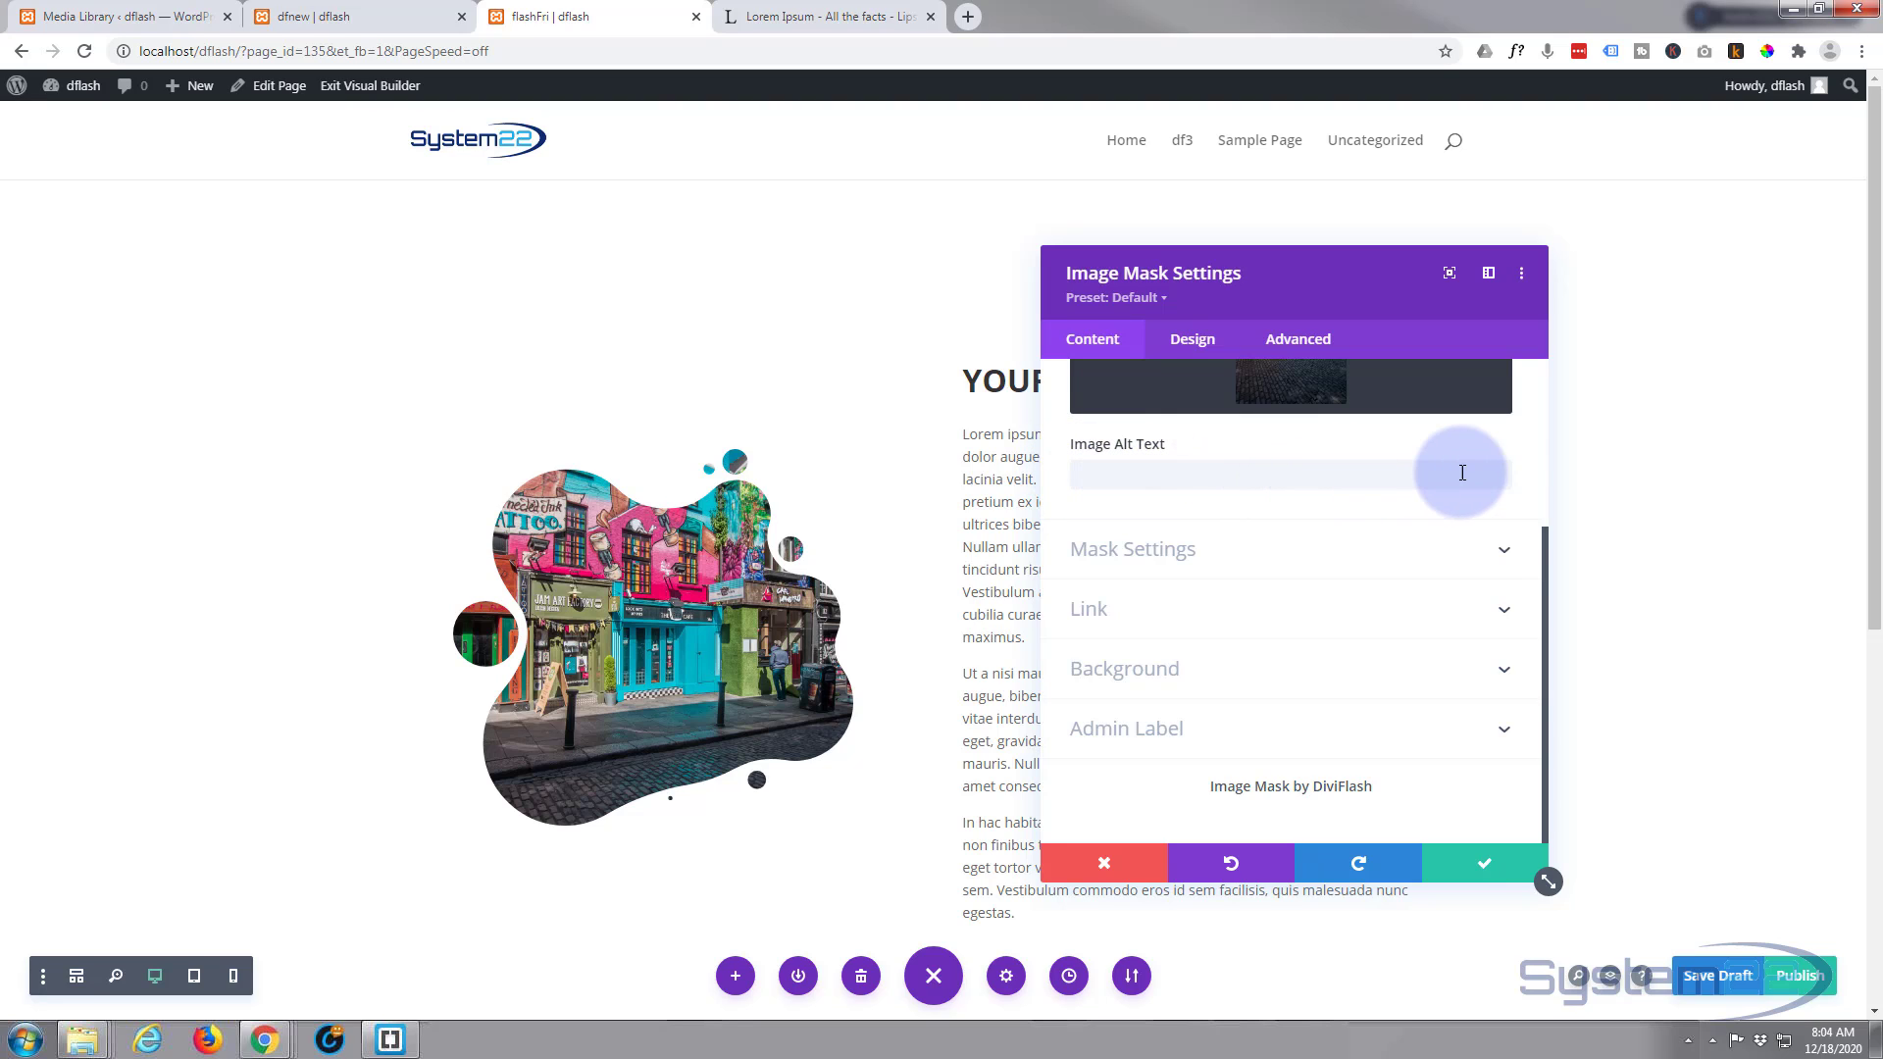
pyautogui.click(1219, 473)
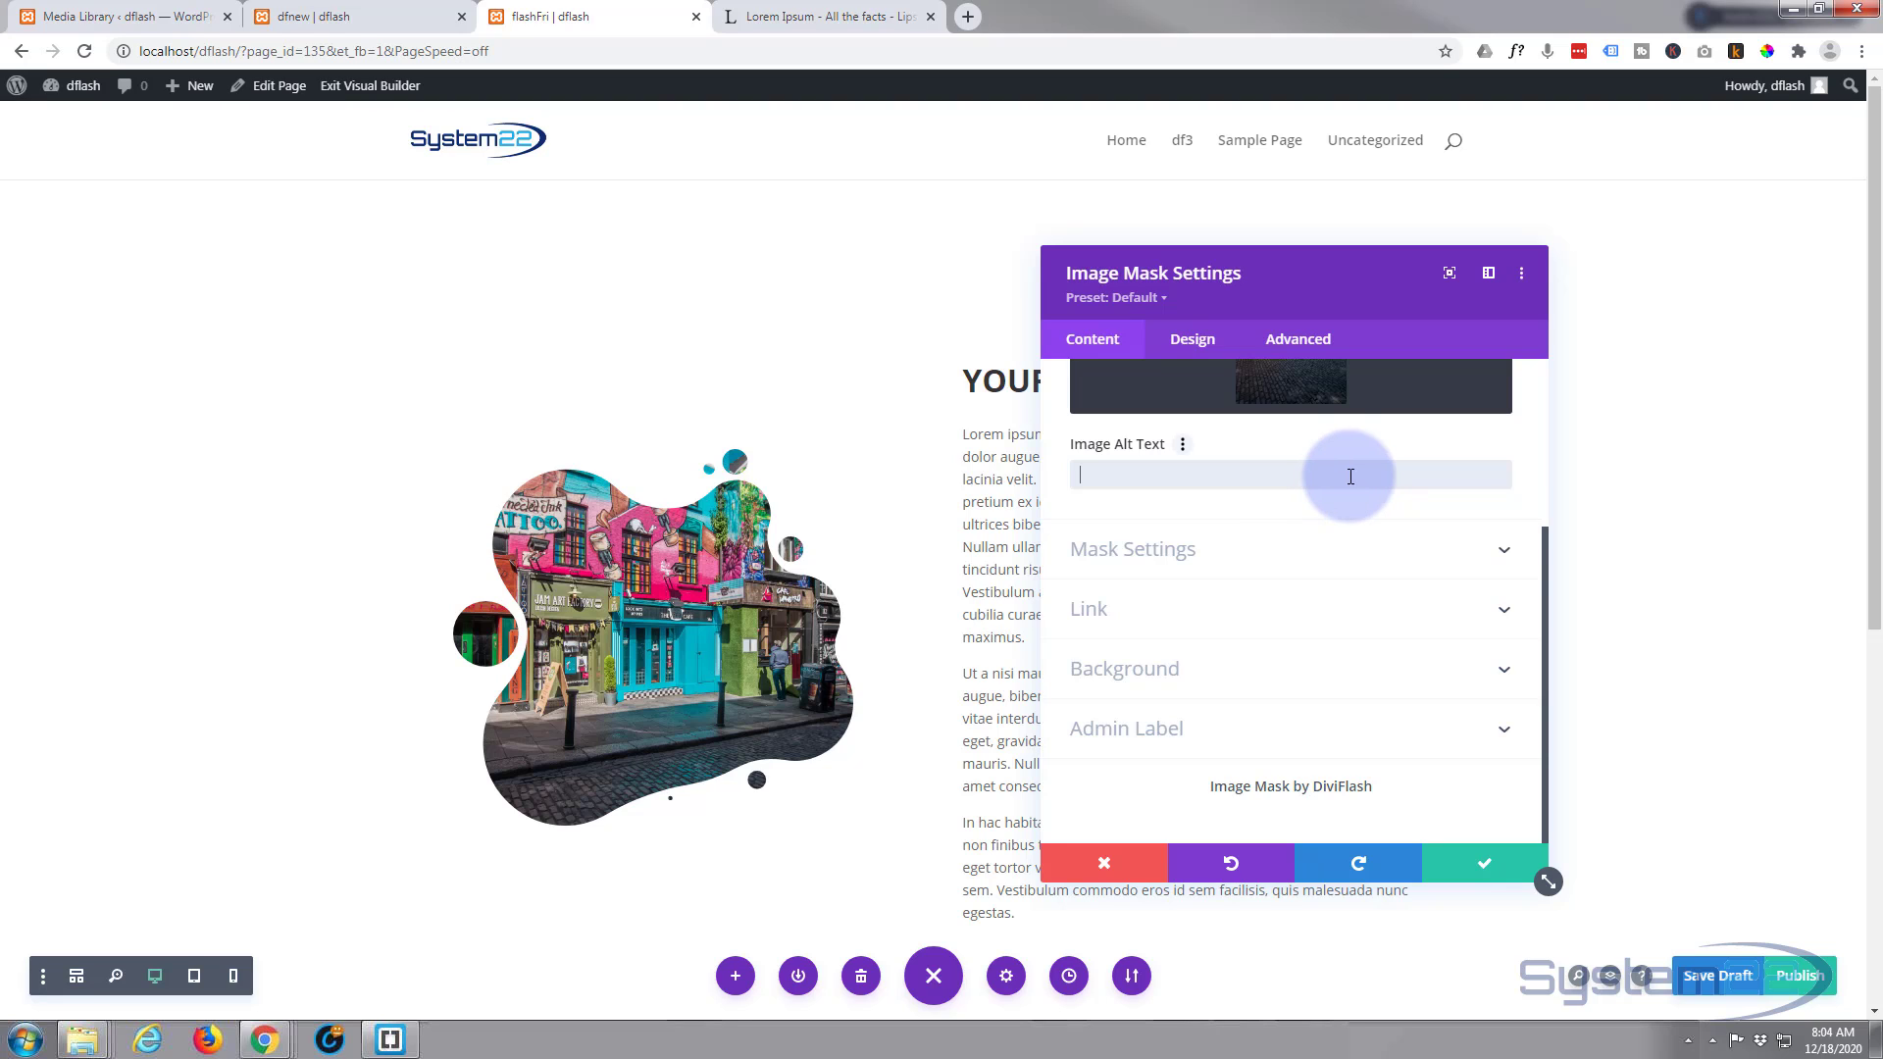
pyautogui.click(1276, 561)
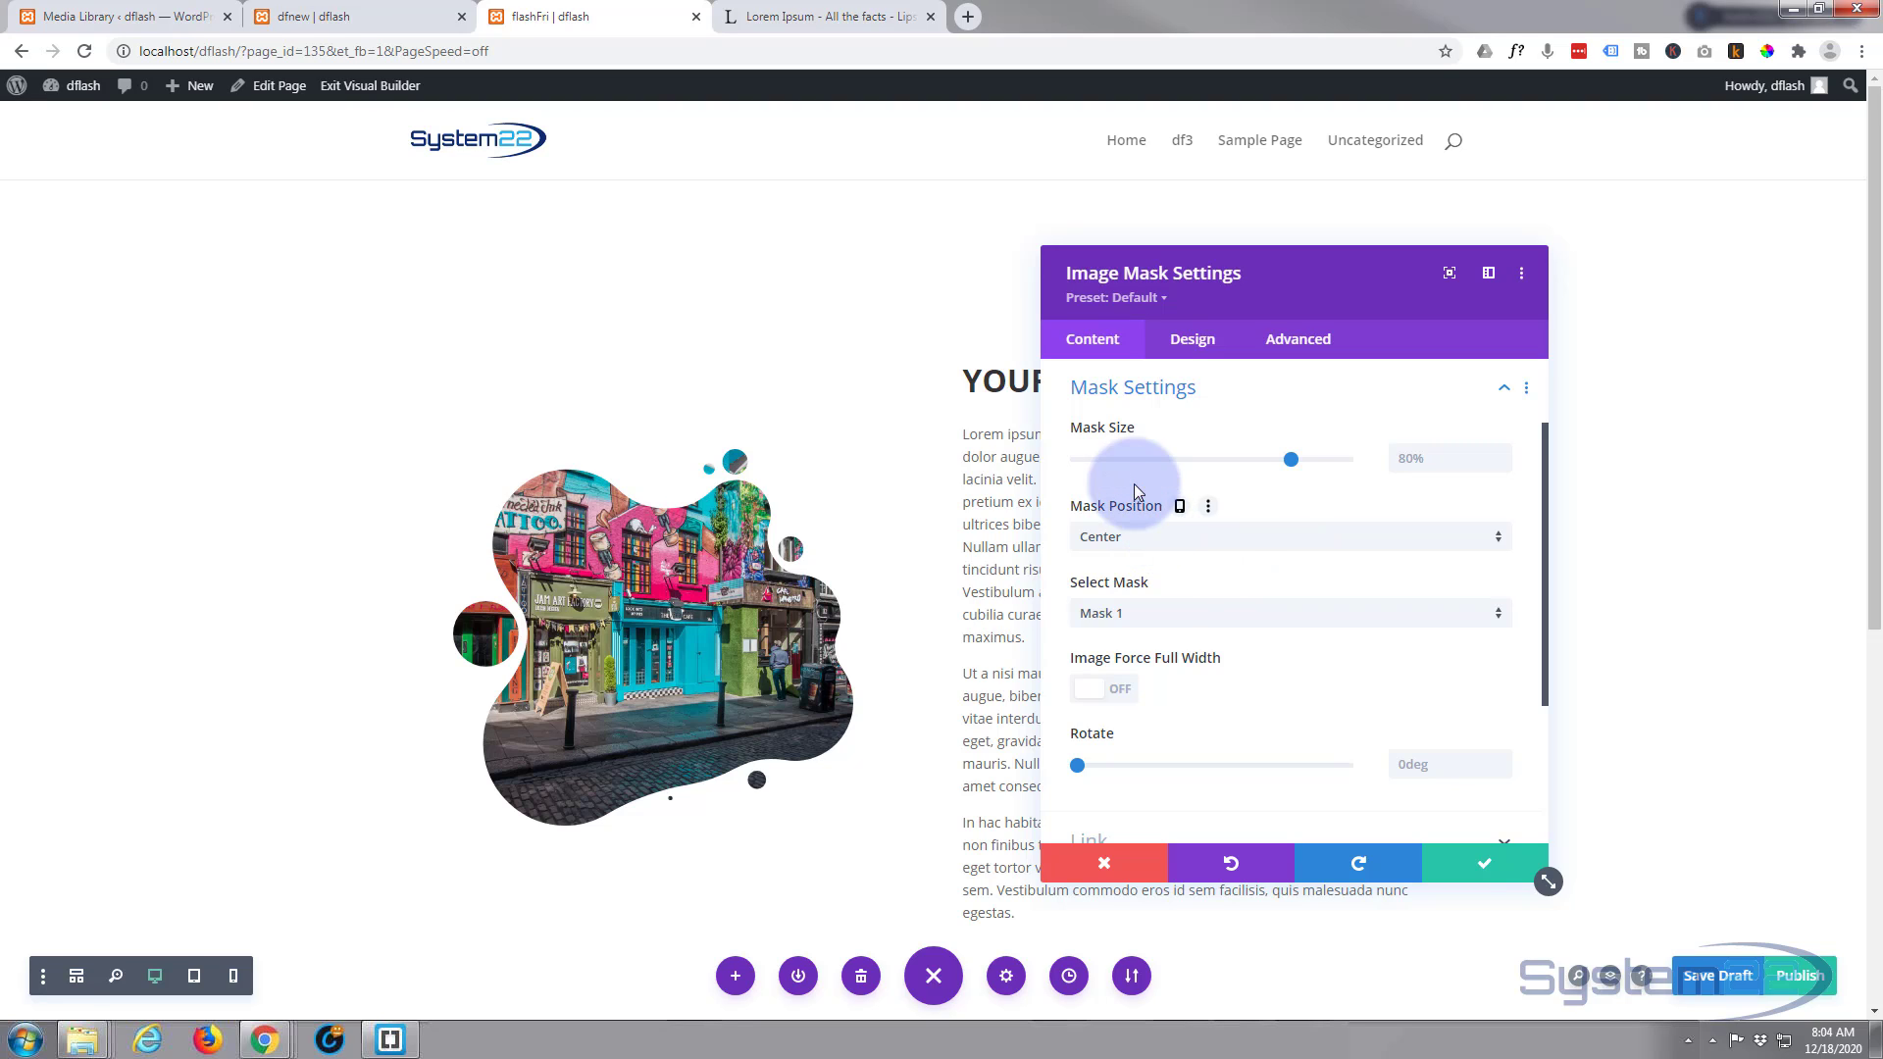
pyautogui.moveTo(1291, 457); pyautogui.dragTo(1336, 459)
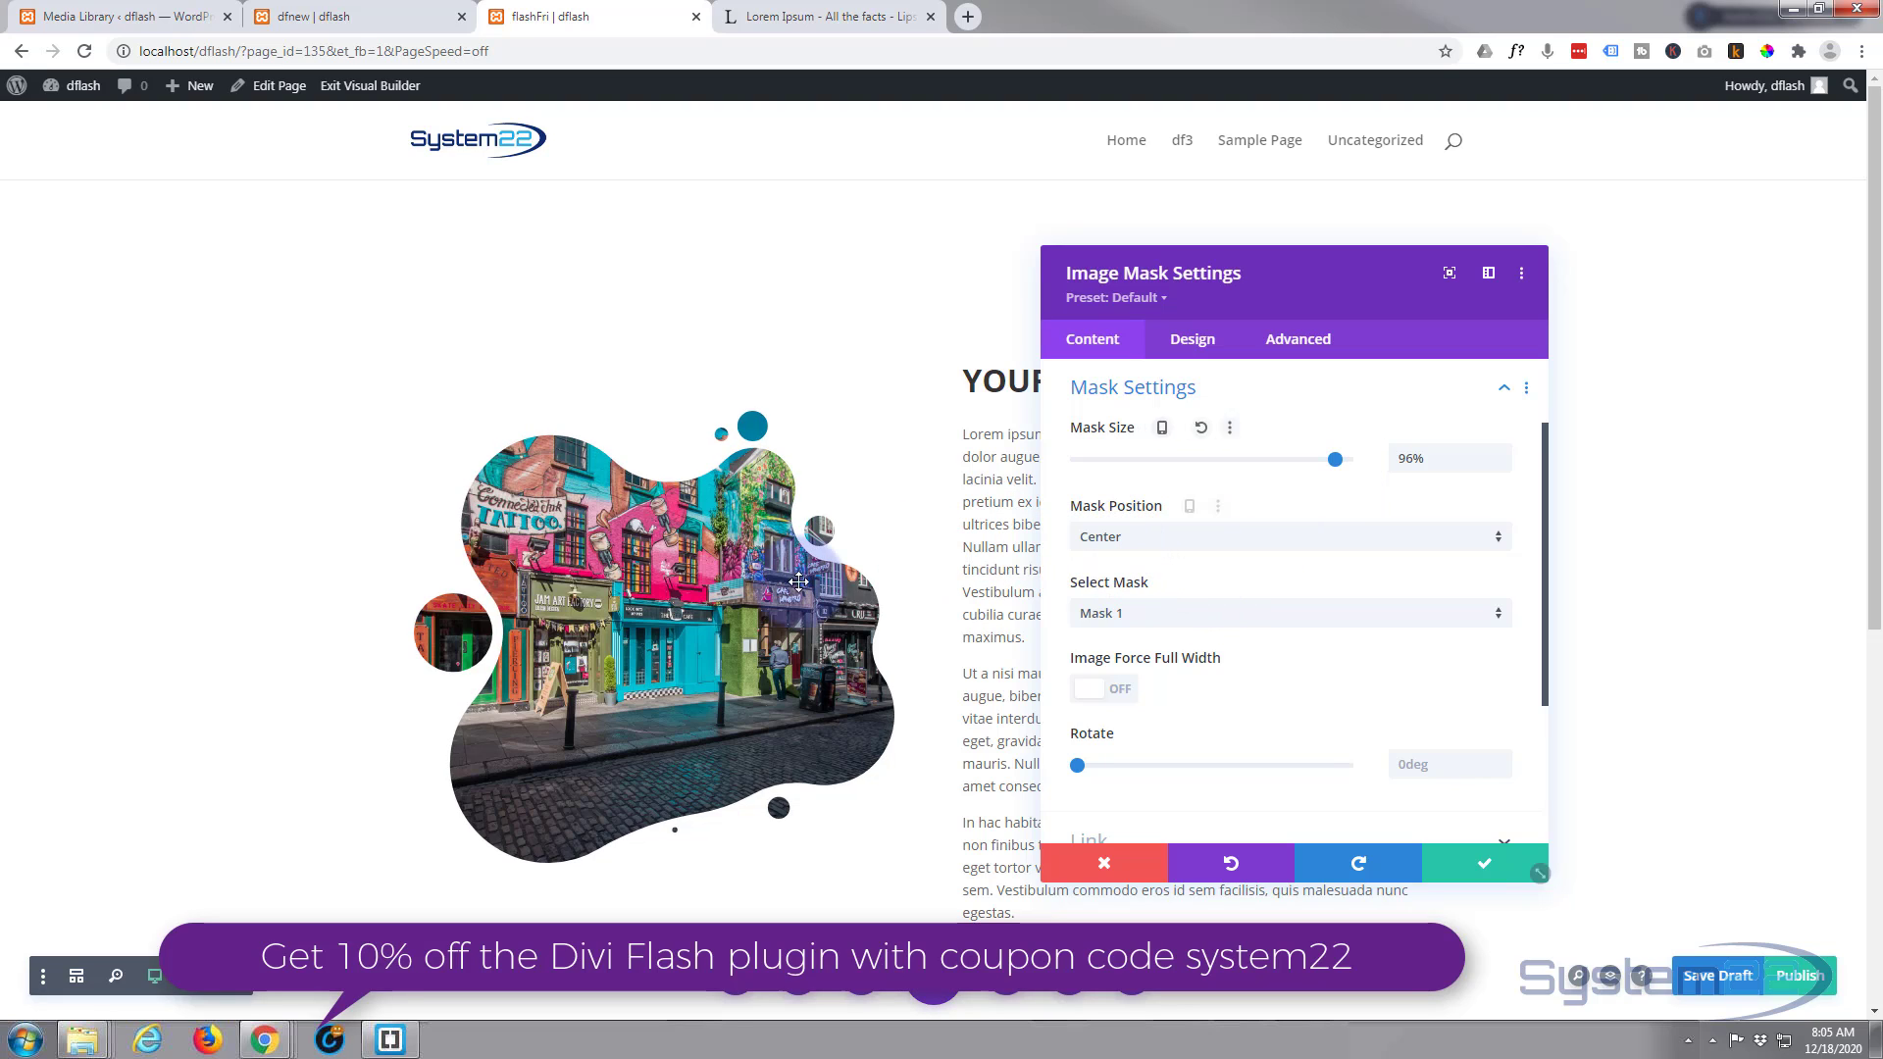
# - Try the Top Left and Bottom Left mask positions and return the mask position to Center
pyautogui.click(1187, 549)
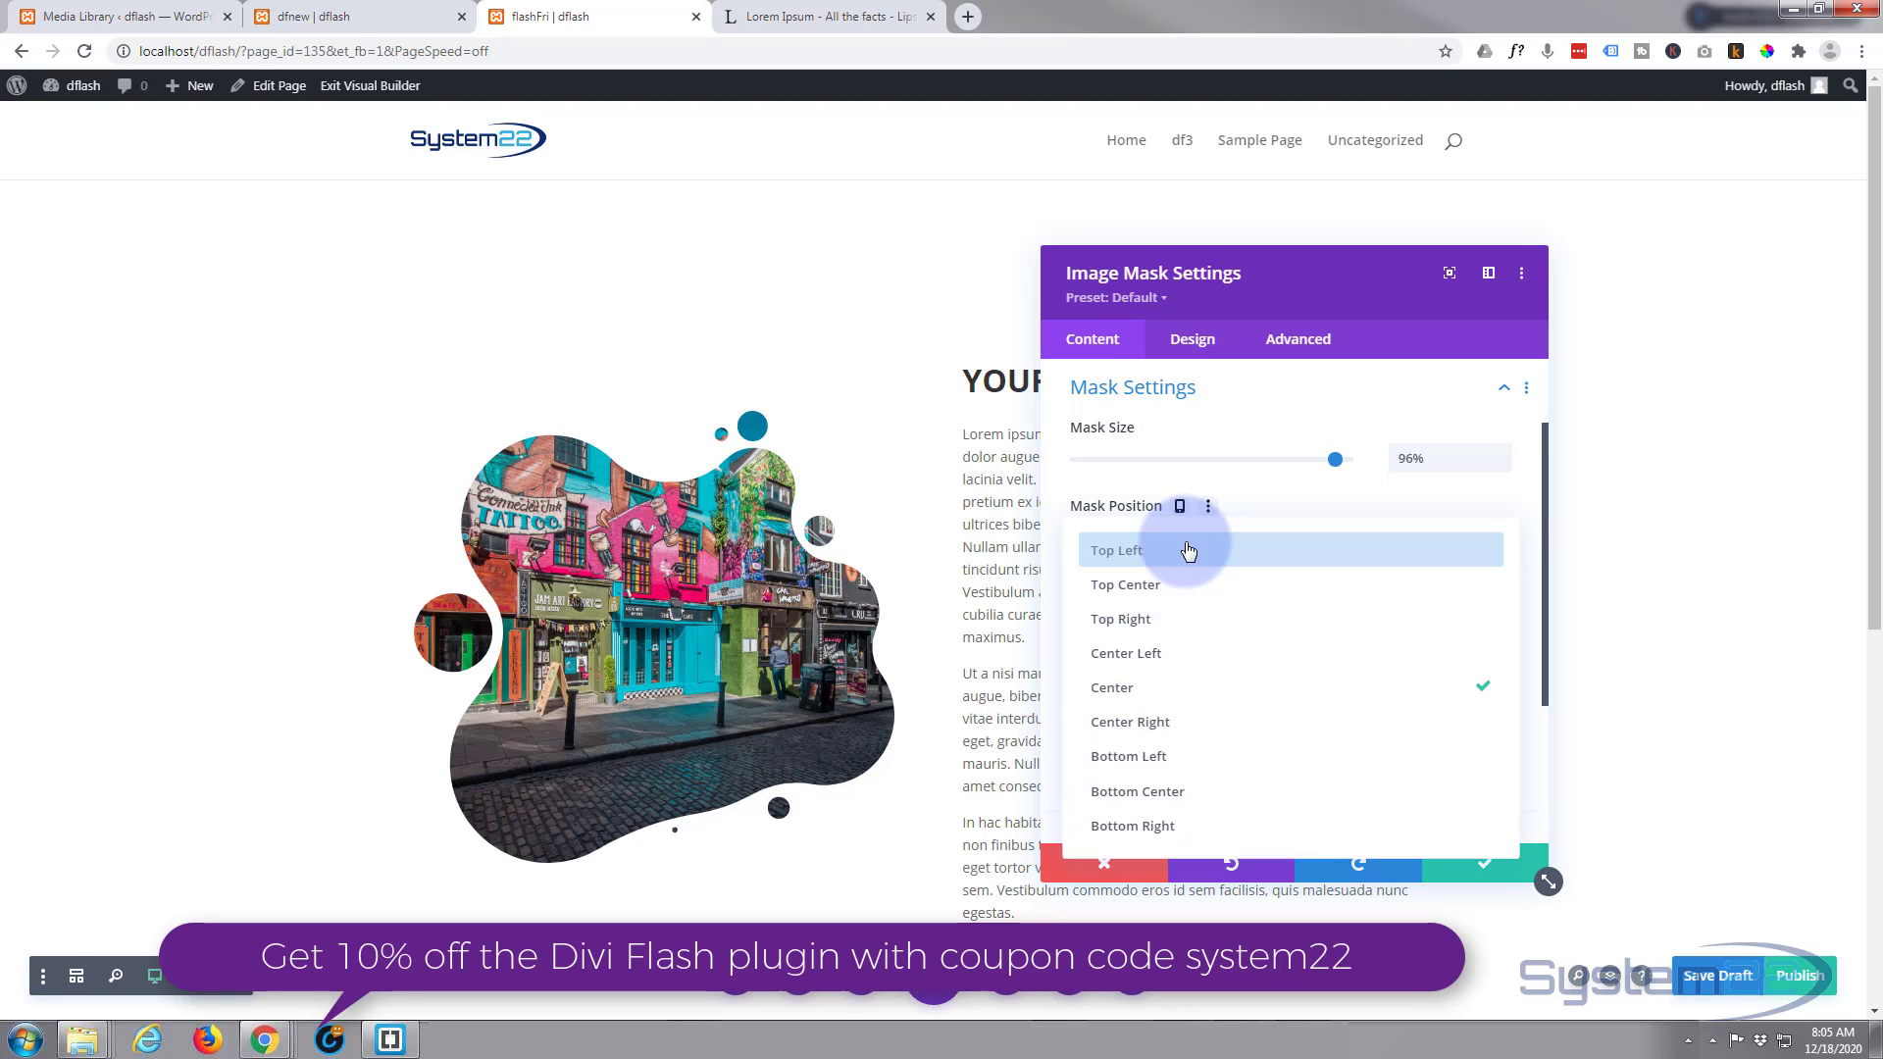
pyautogui.click(1185, 554)
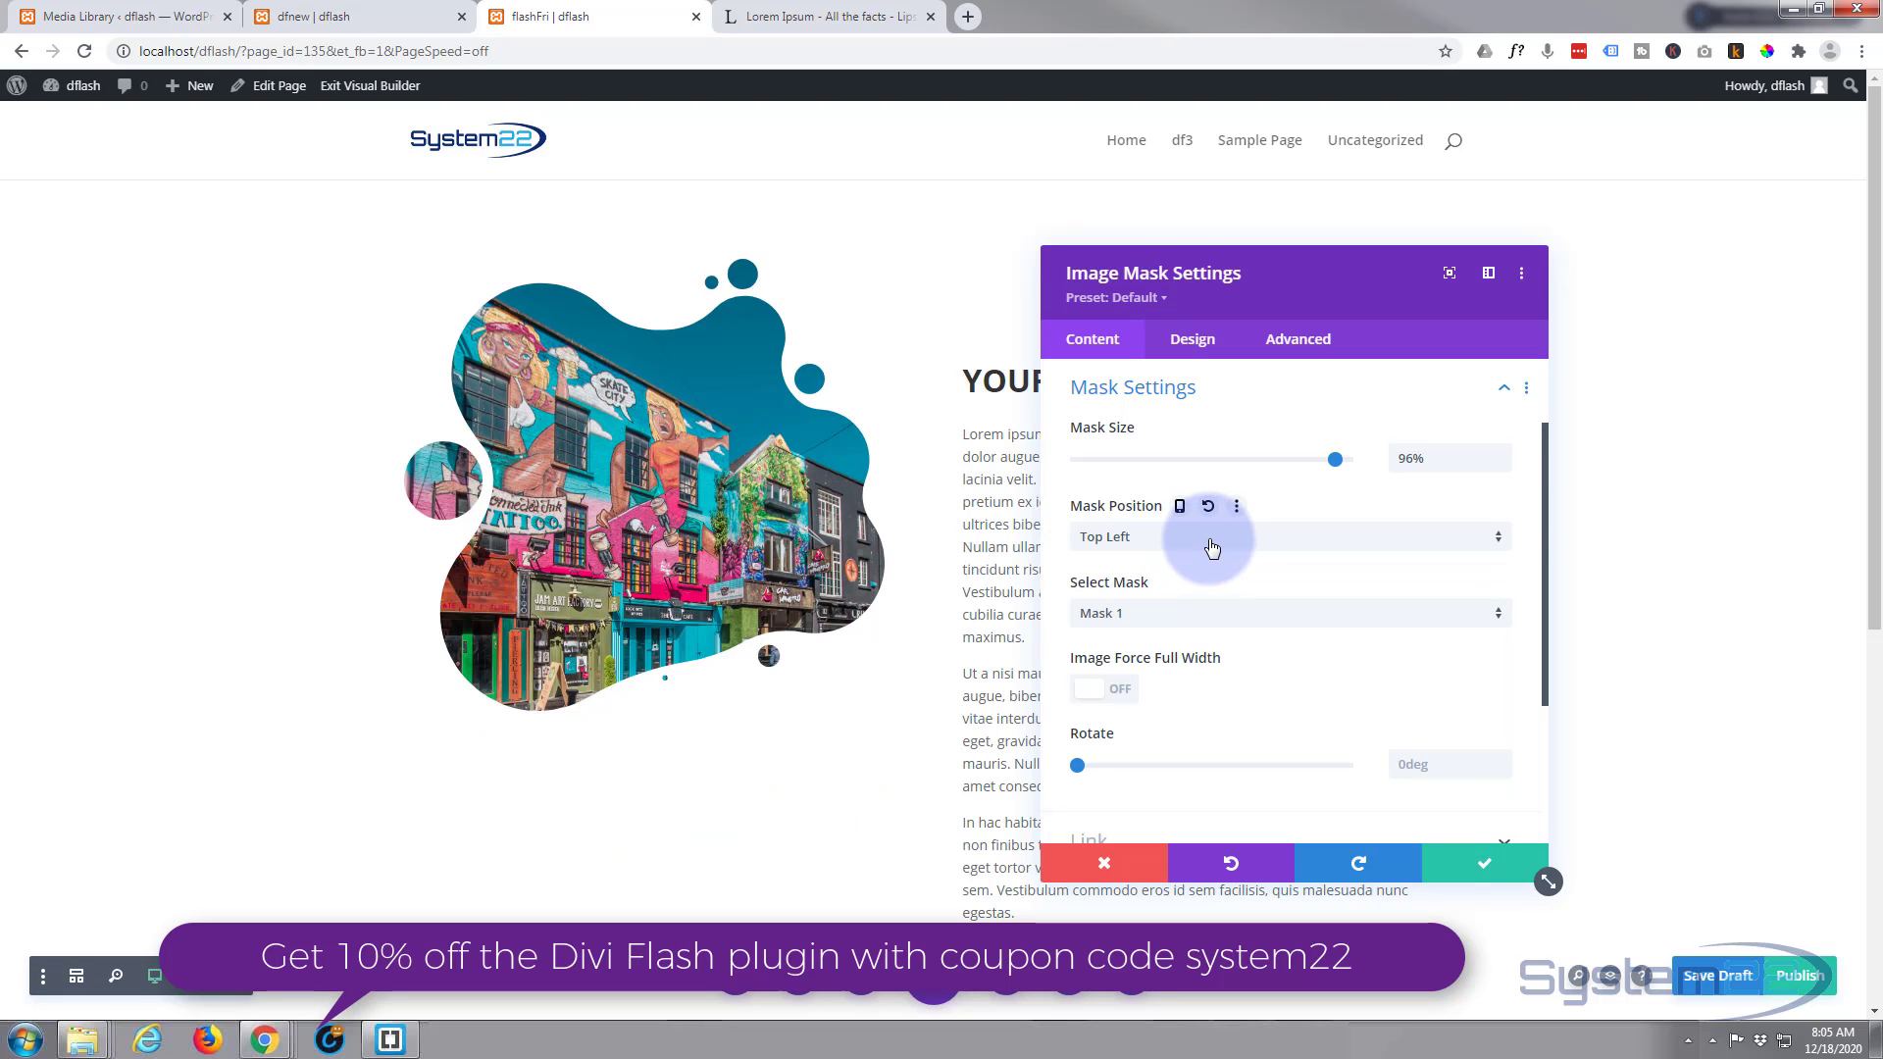
pyautogui.click(1213, 542)
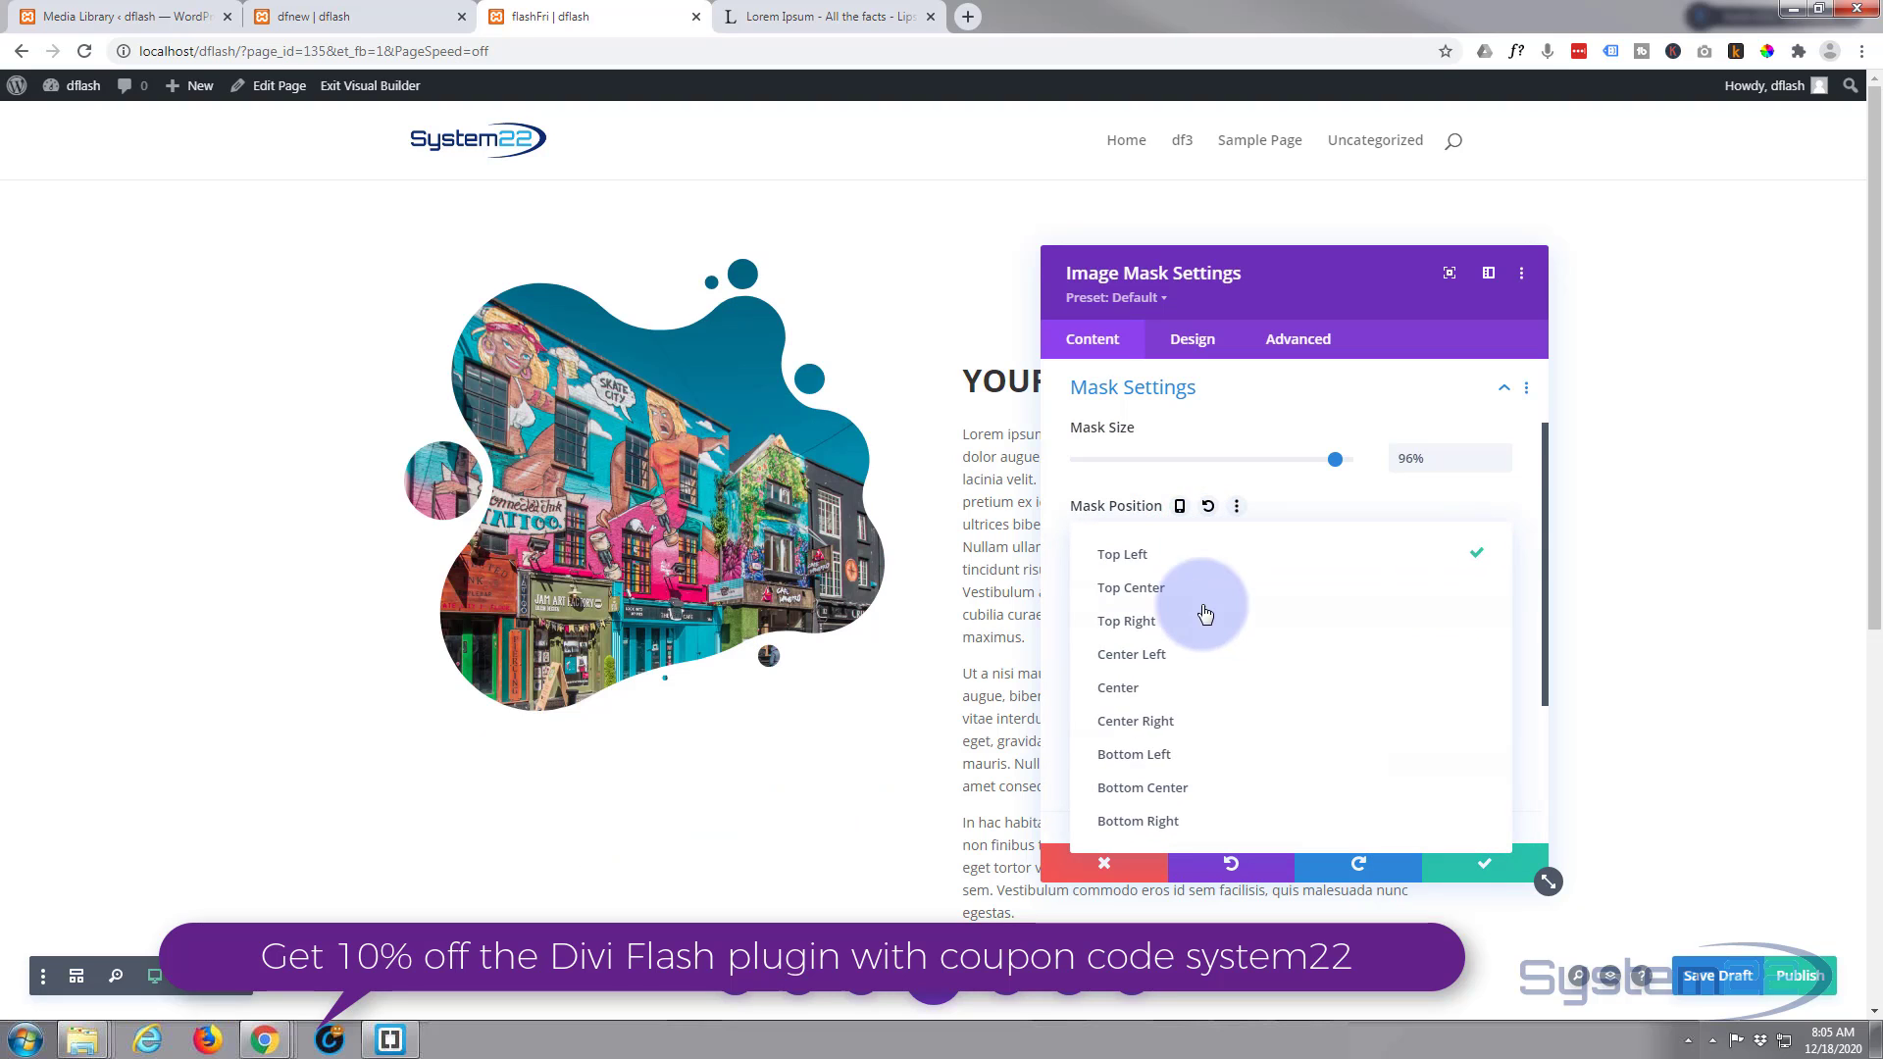
pyautogui.click(1199, 754)
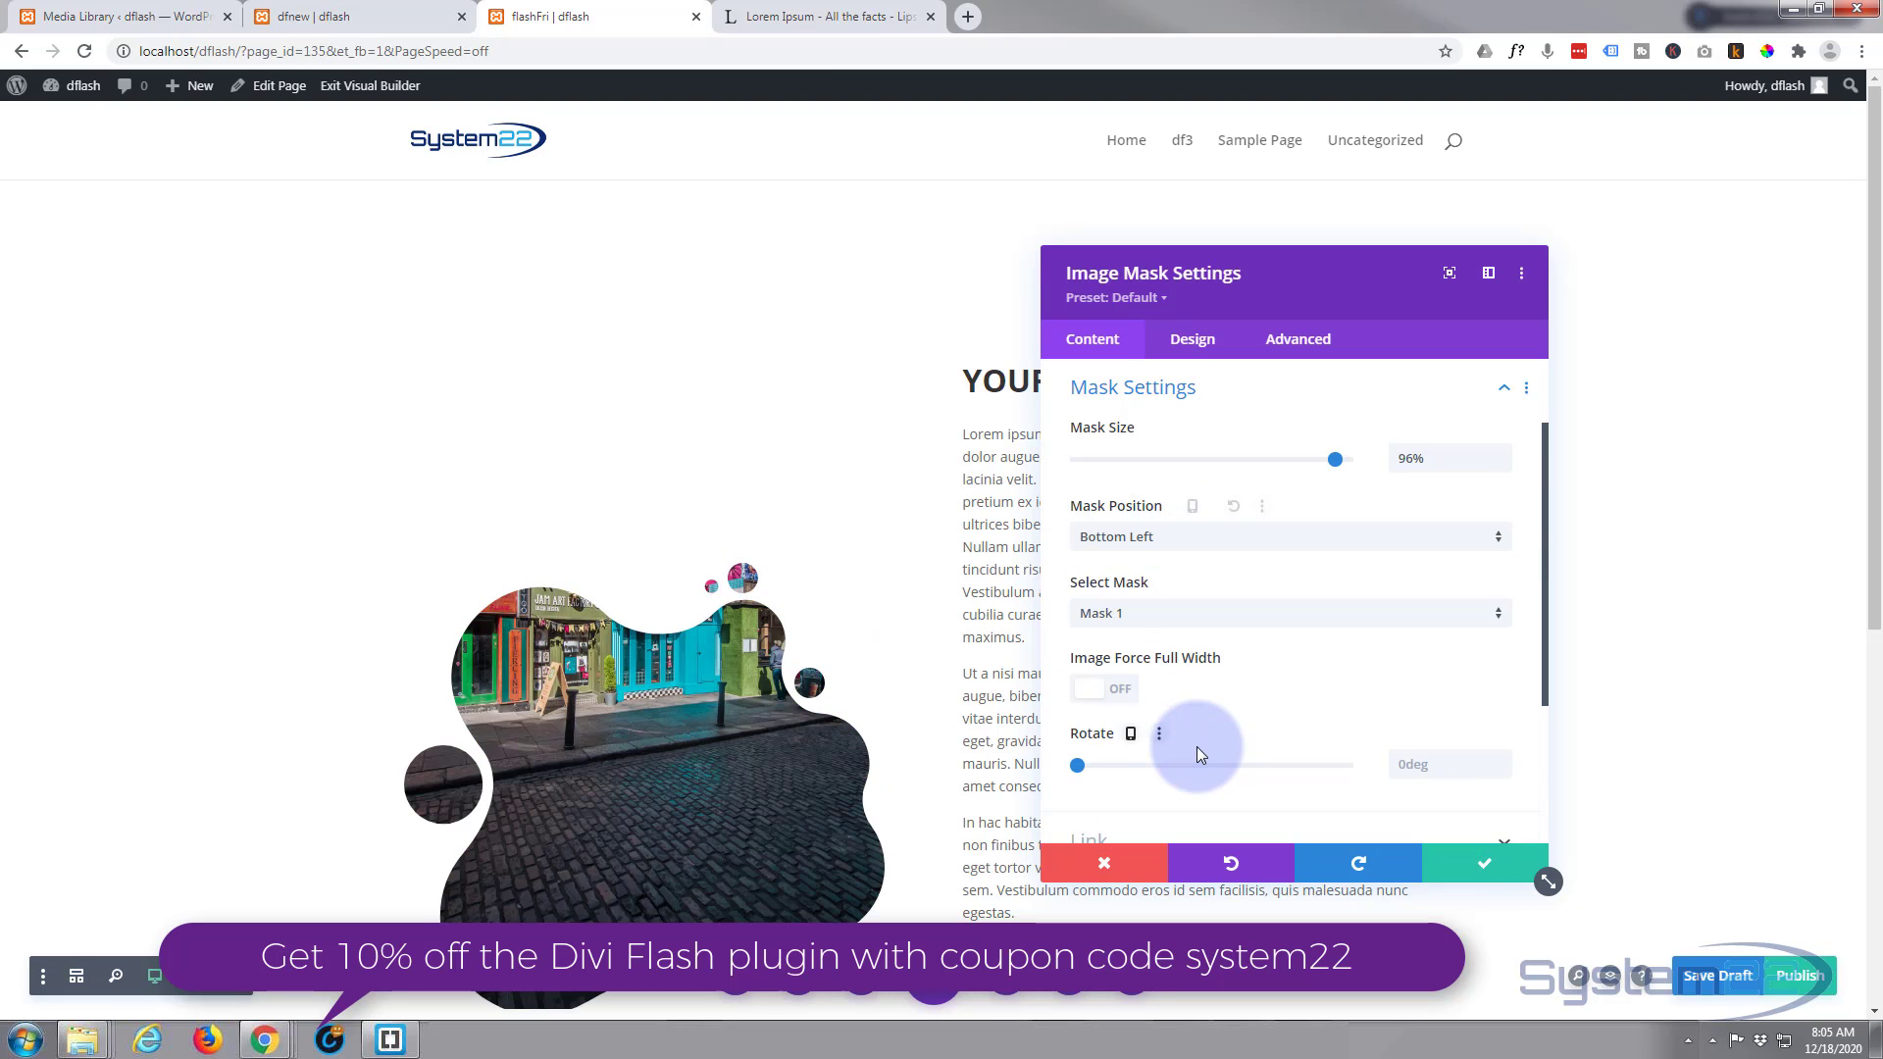
pyautogui.click(1195, 545)
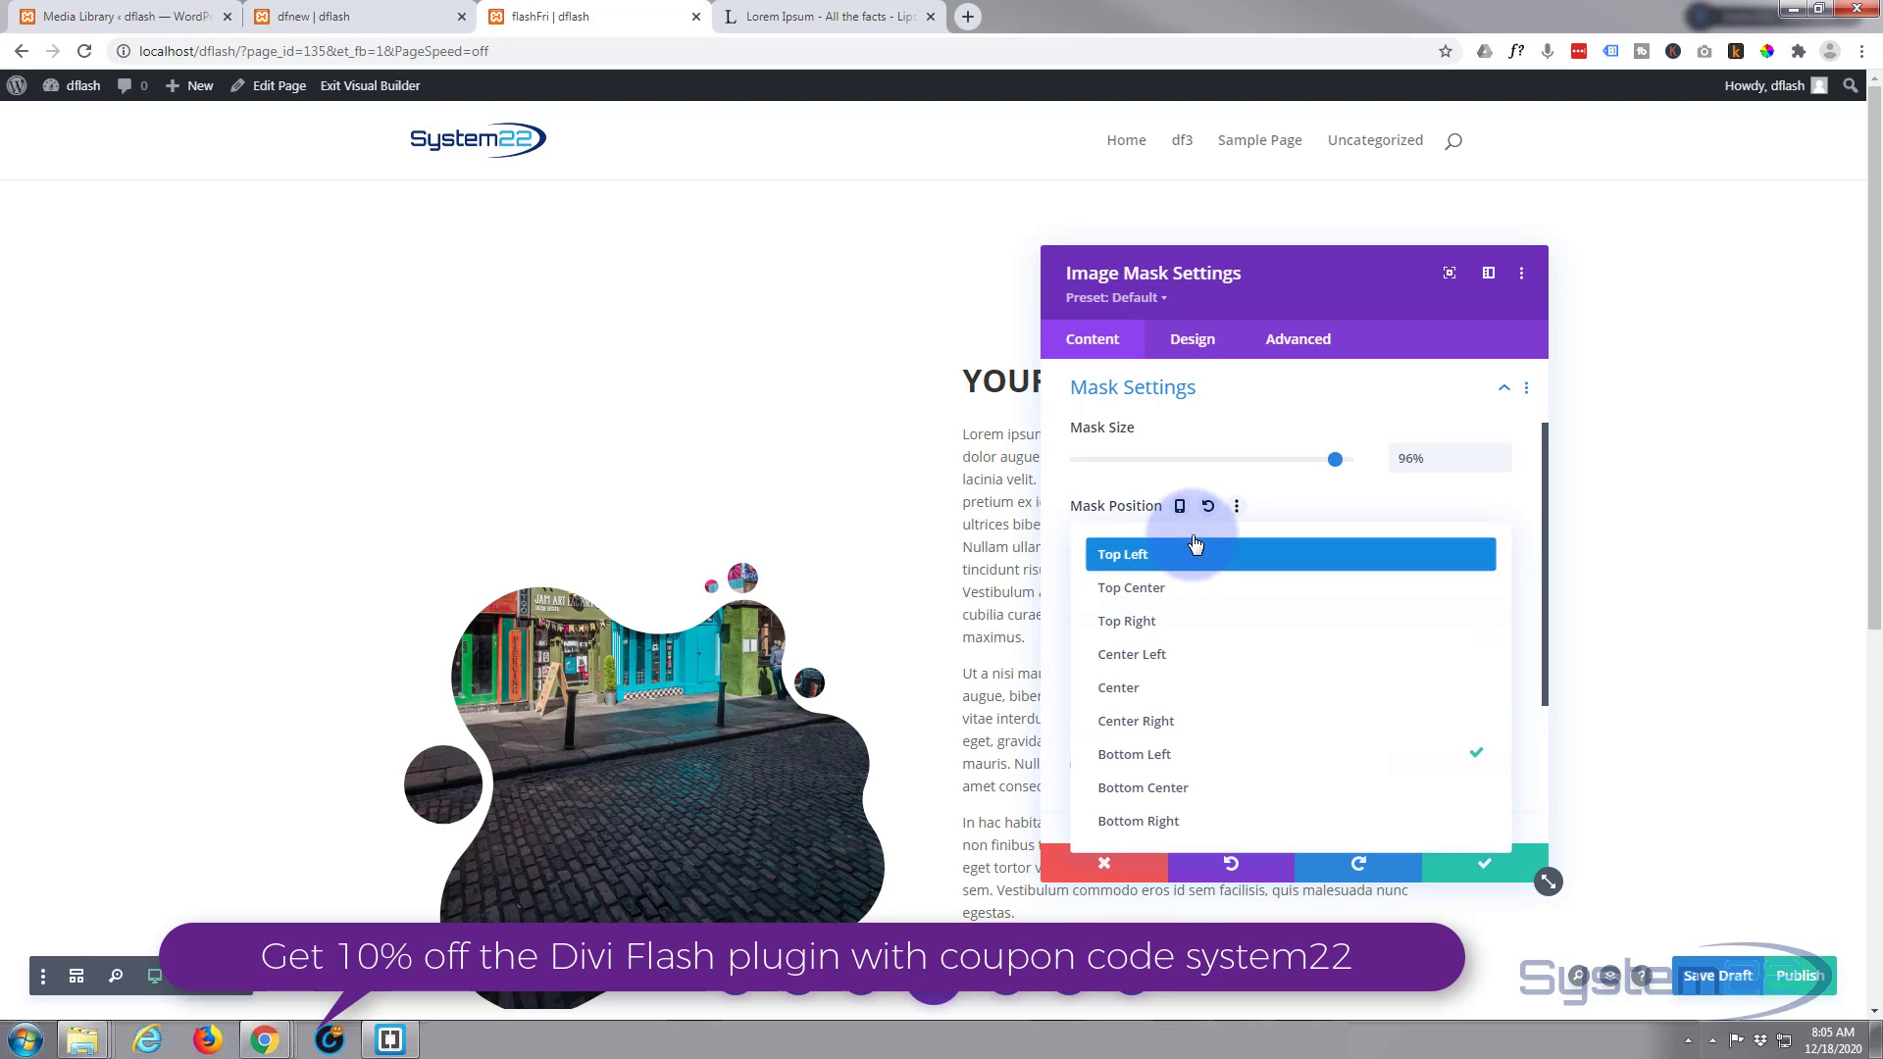
pyautogui.click(1173, 691)
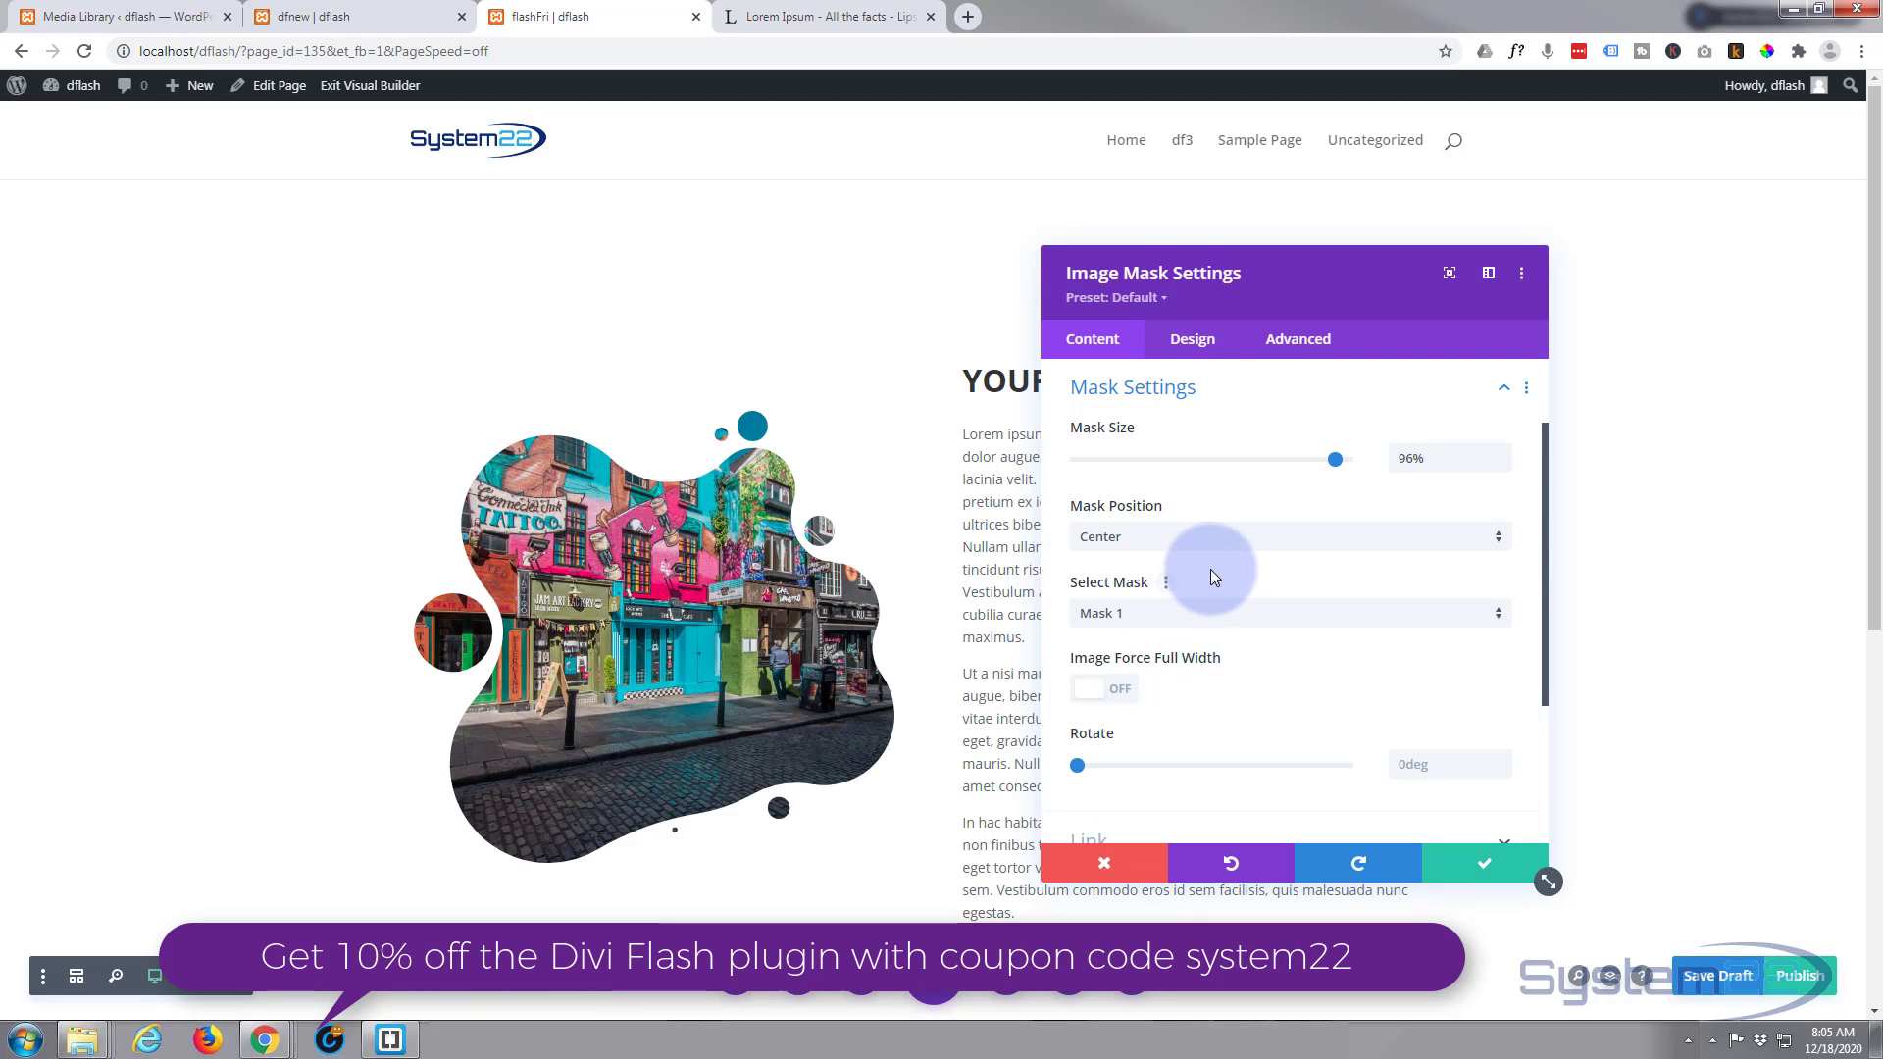
# - Try Mask 23, Mask 2 and Mask 5 as the shape for the street photo
pyautogui.scroll(-1, 1210, 568)
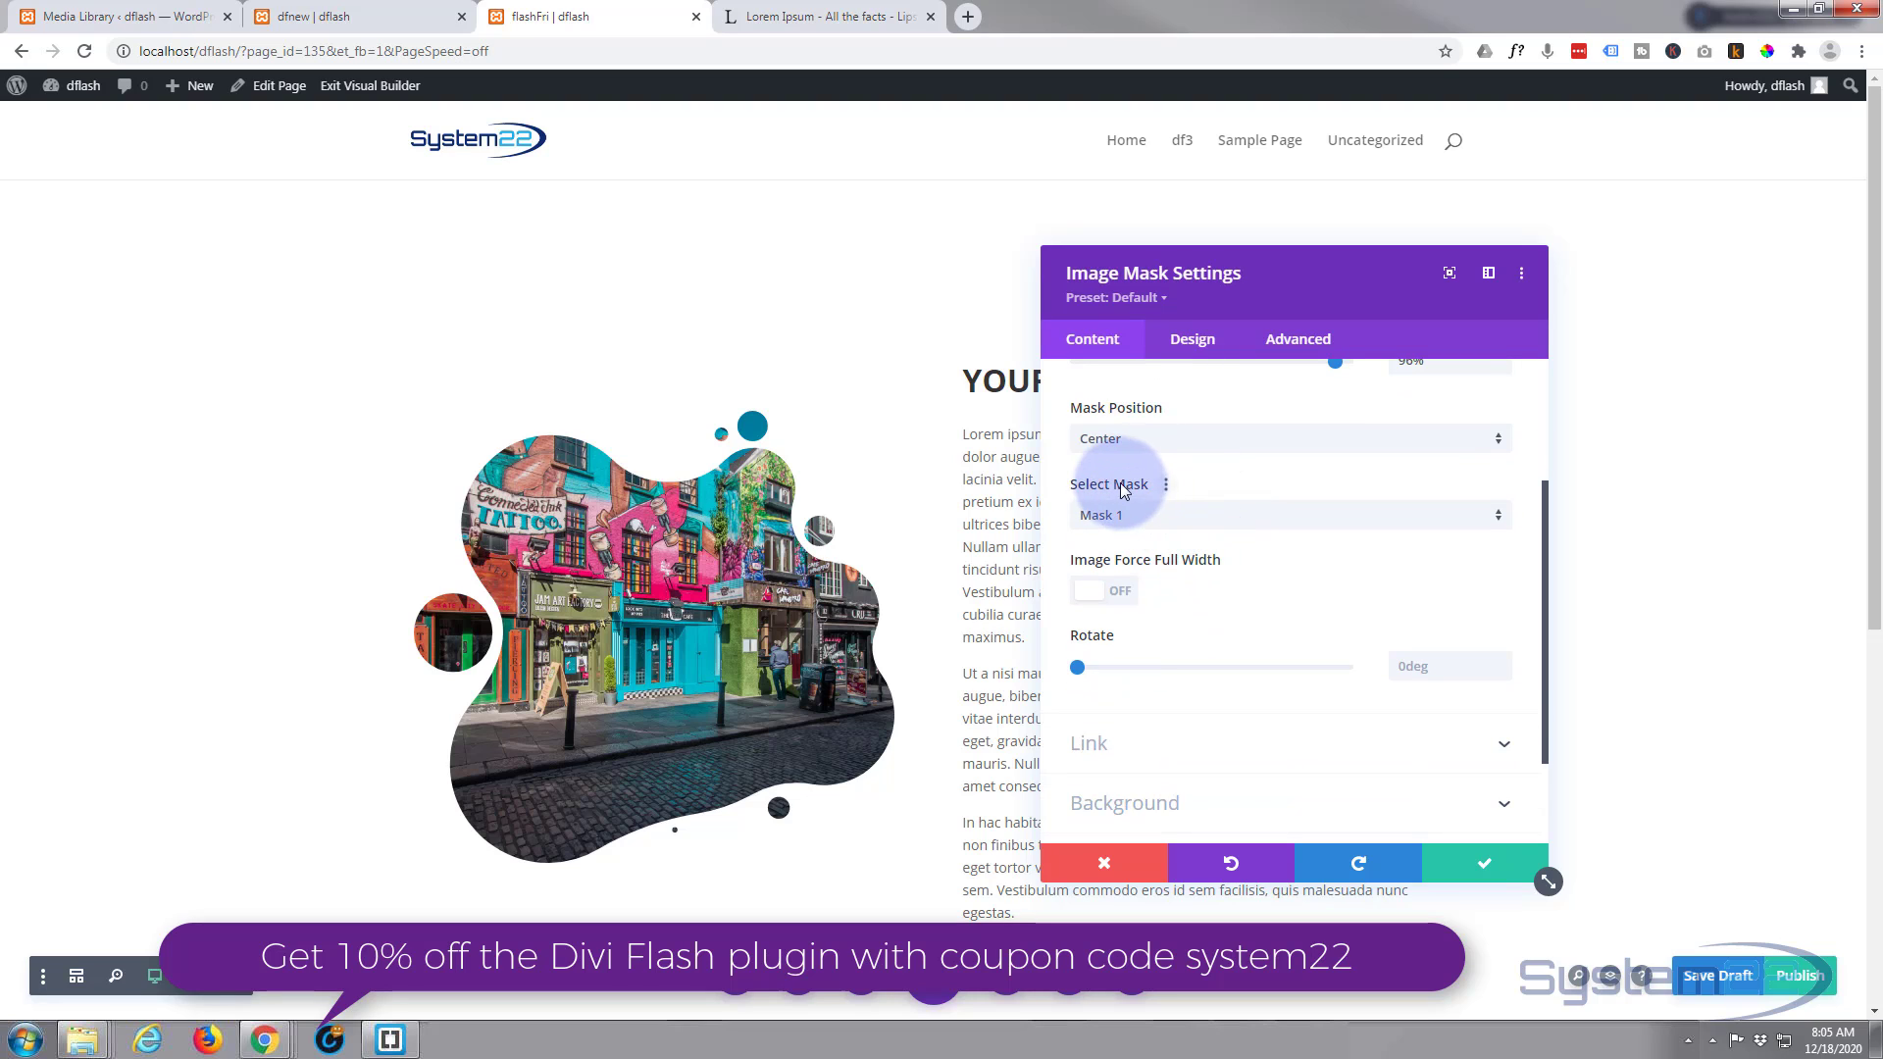
pyautogui.click(1221, 524)
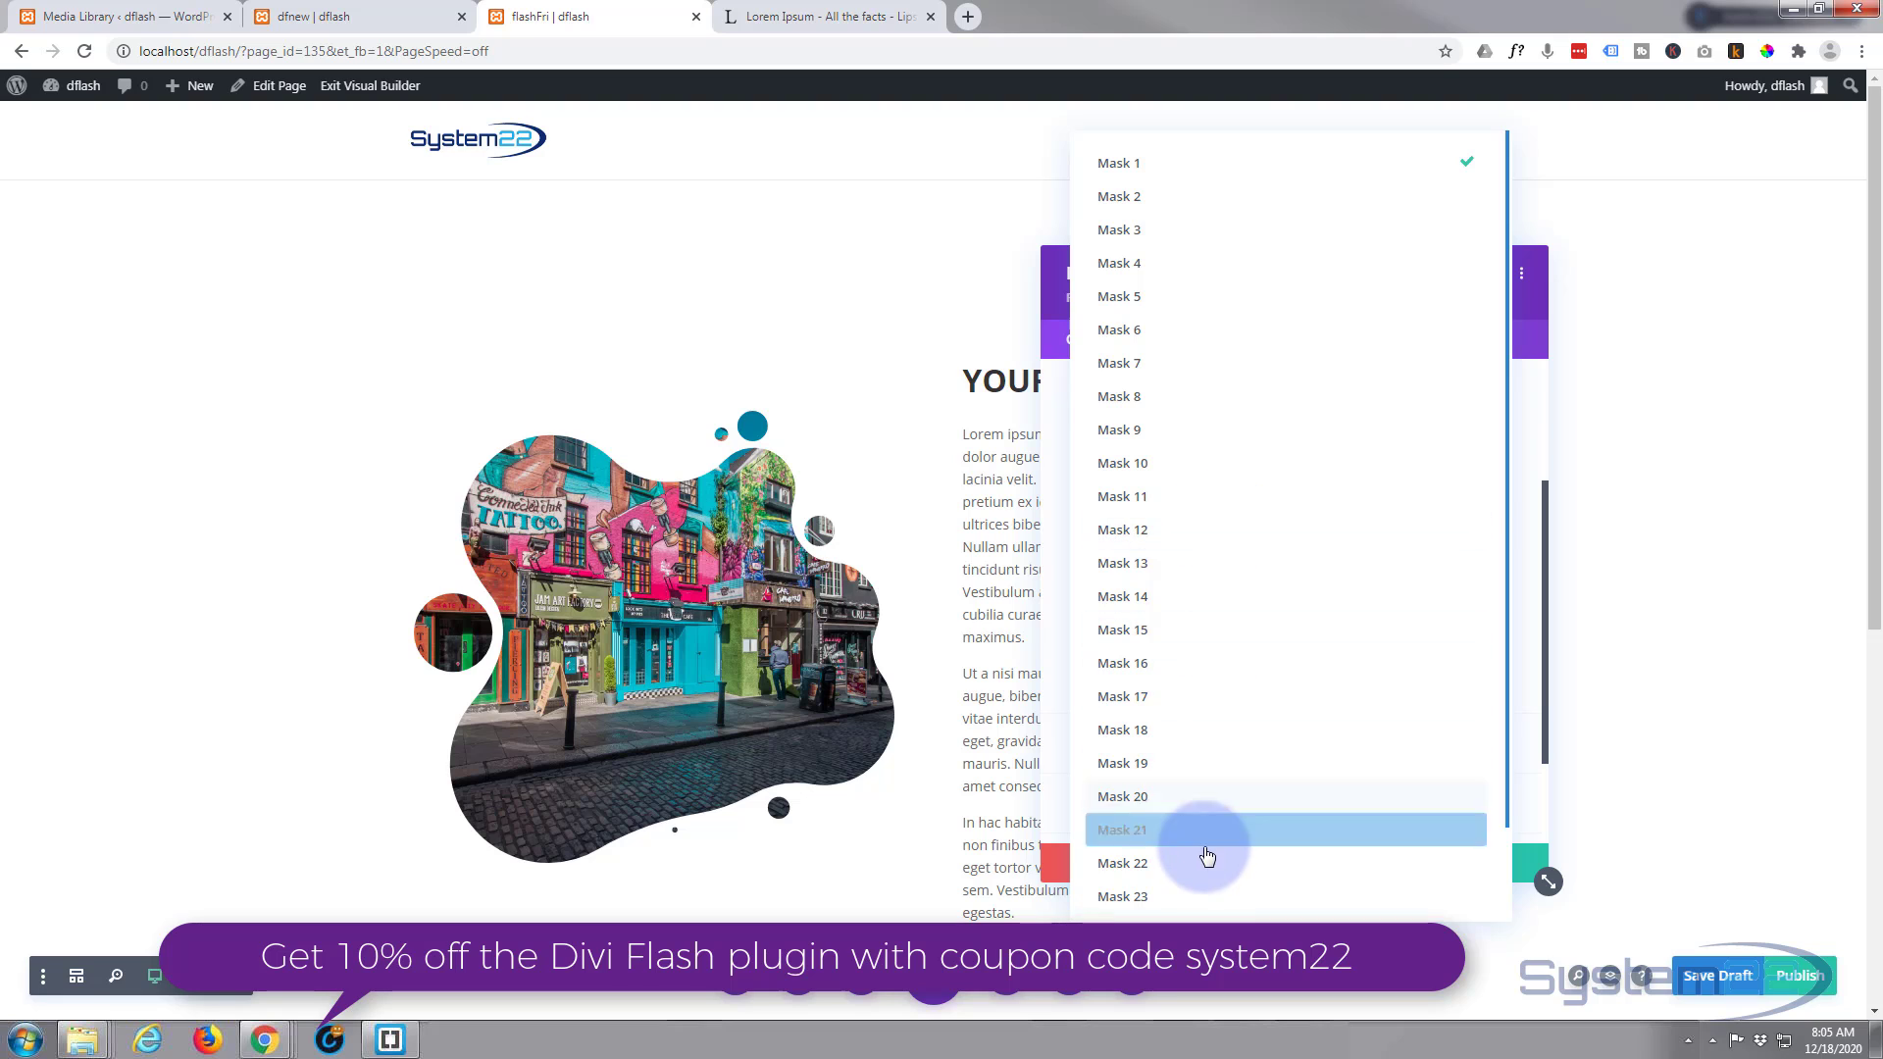
pyautogui.click(1206, 898)
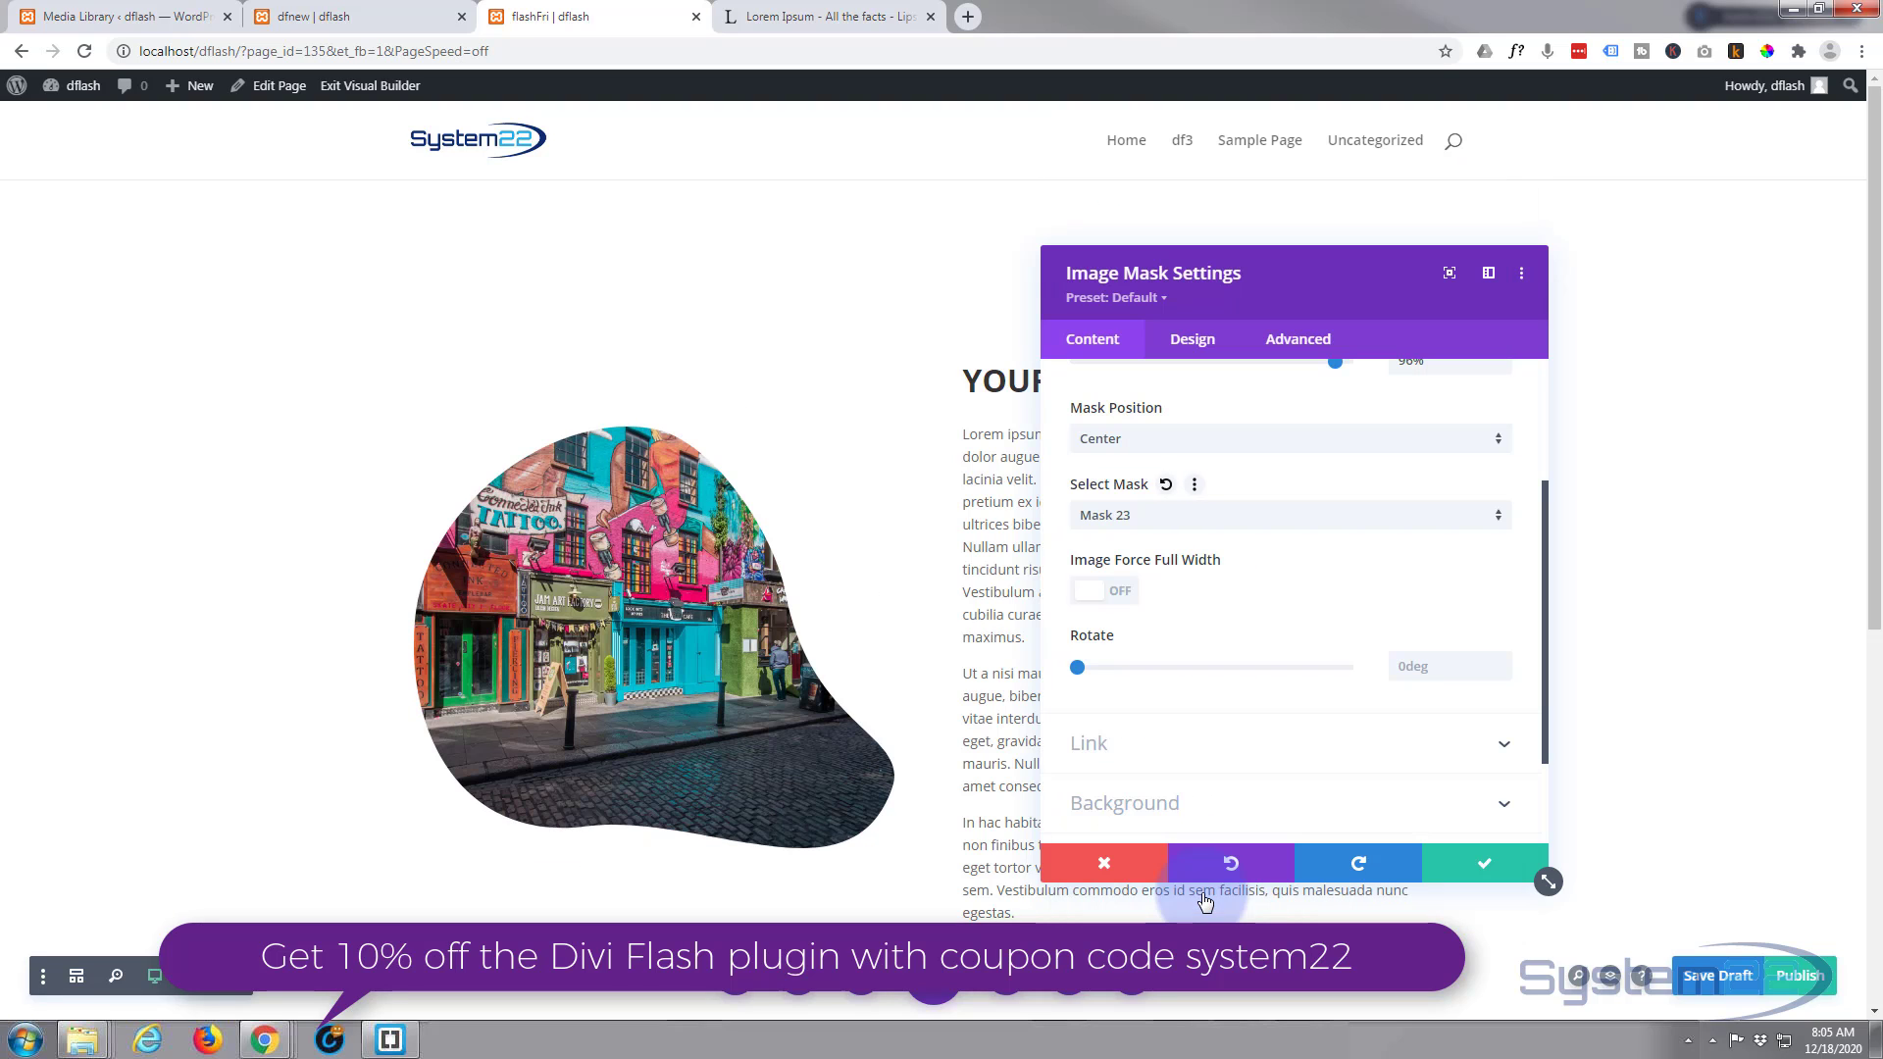
pyautogui.click(1165, 525)
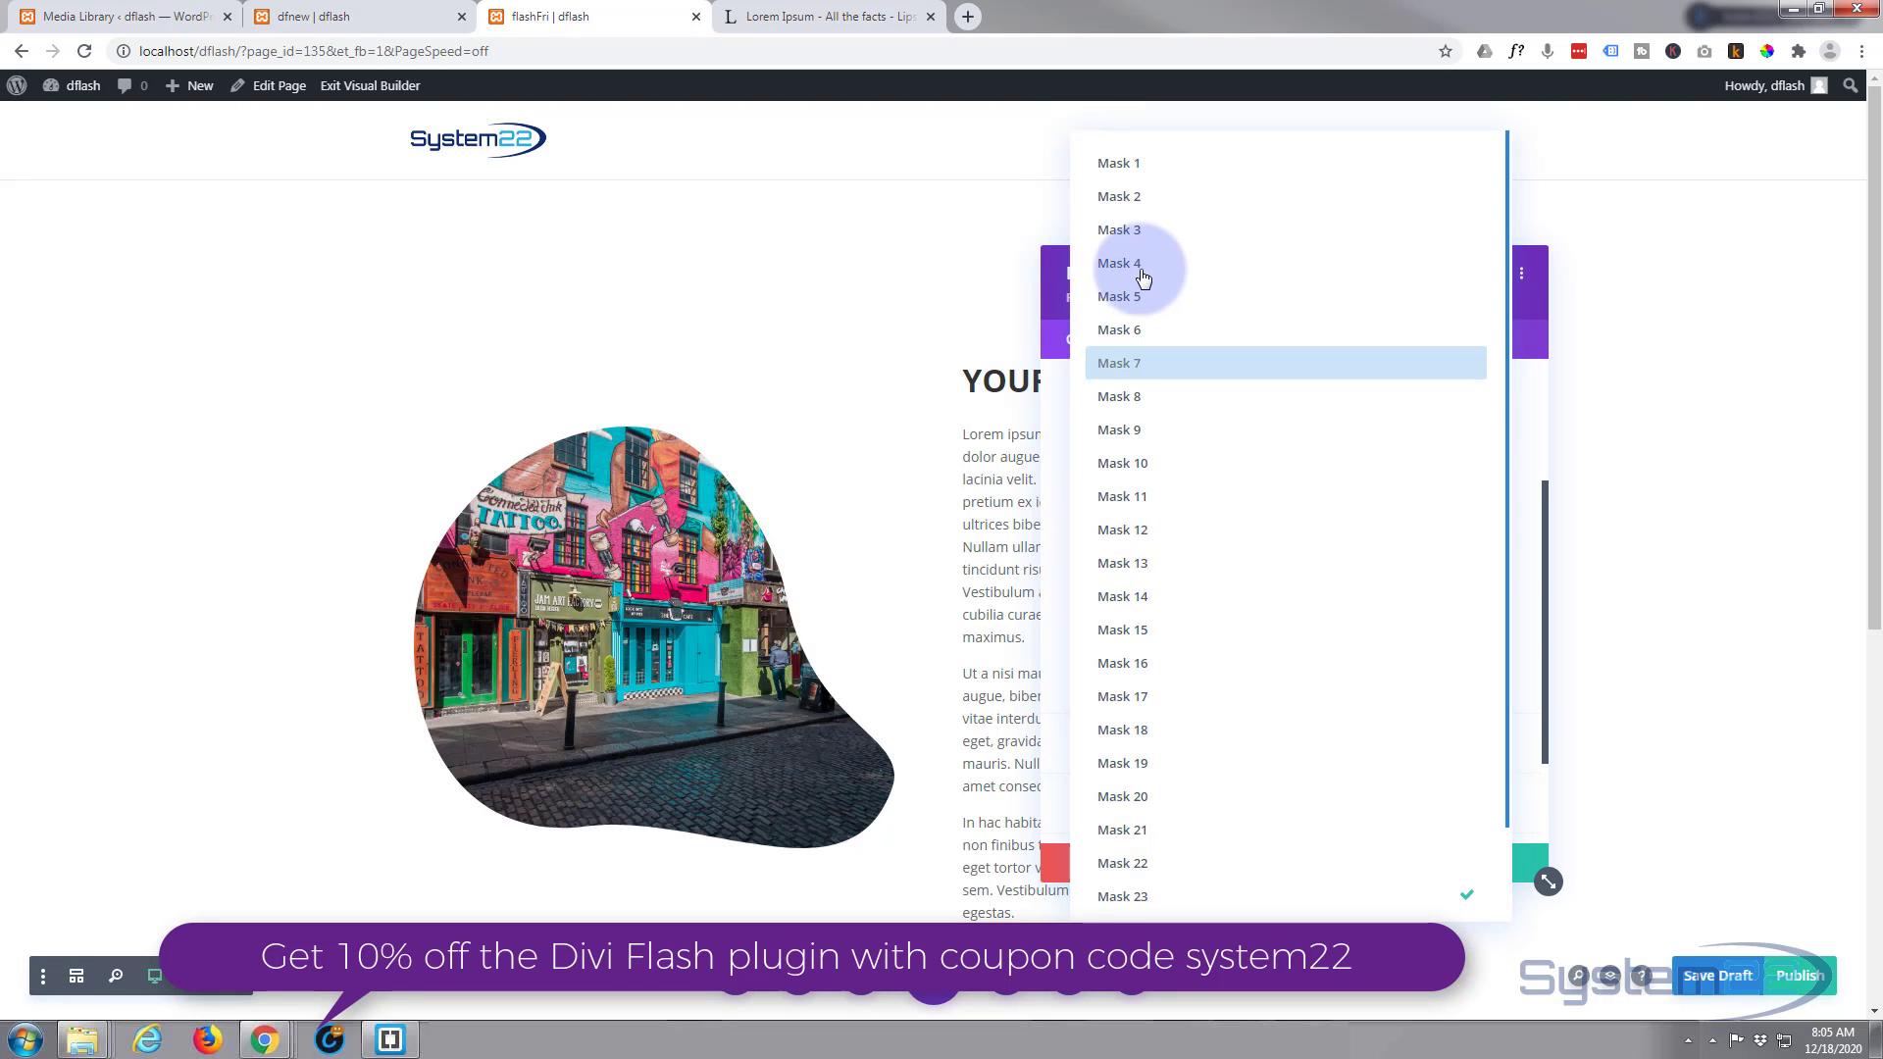
pyautogui.click(1139, 197)
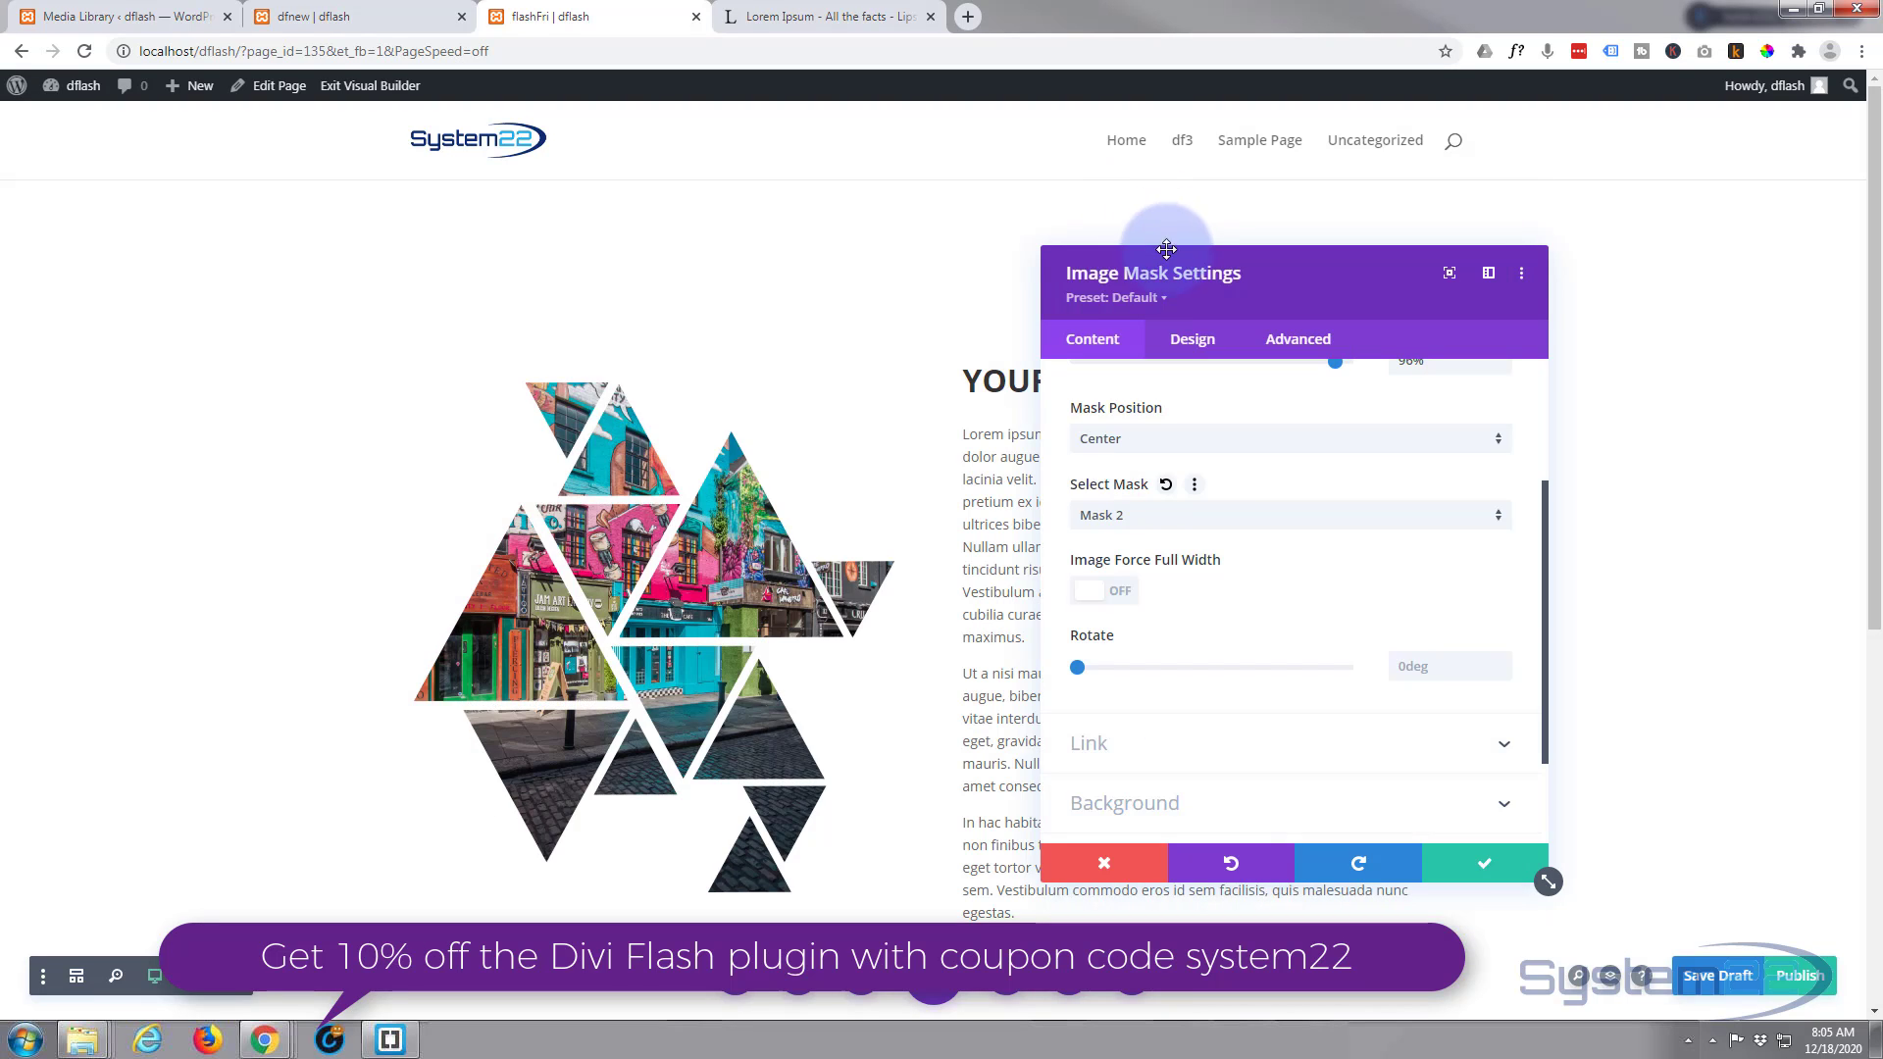
pyautogui.click(1207, 512)
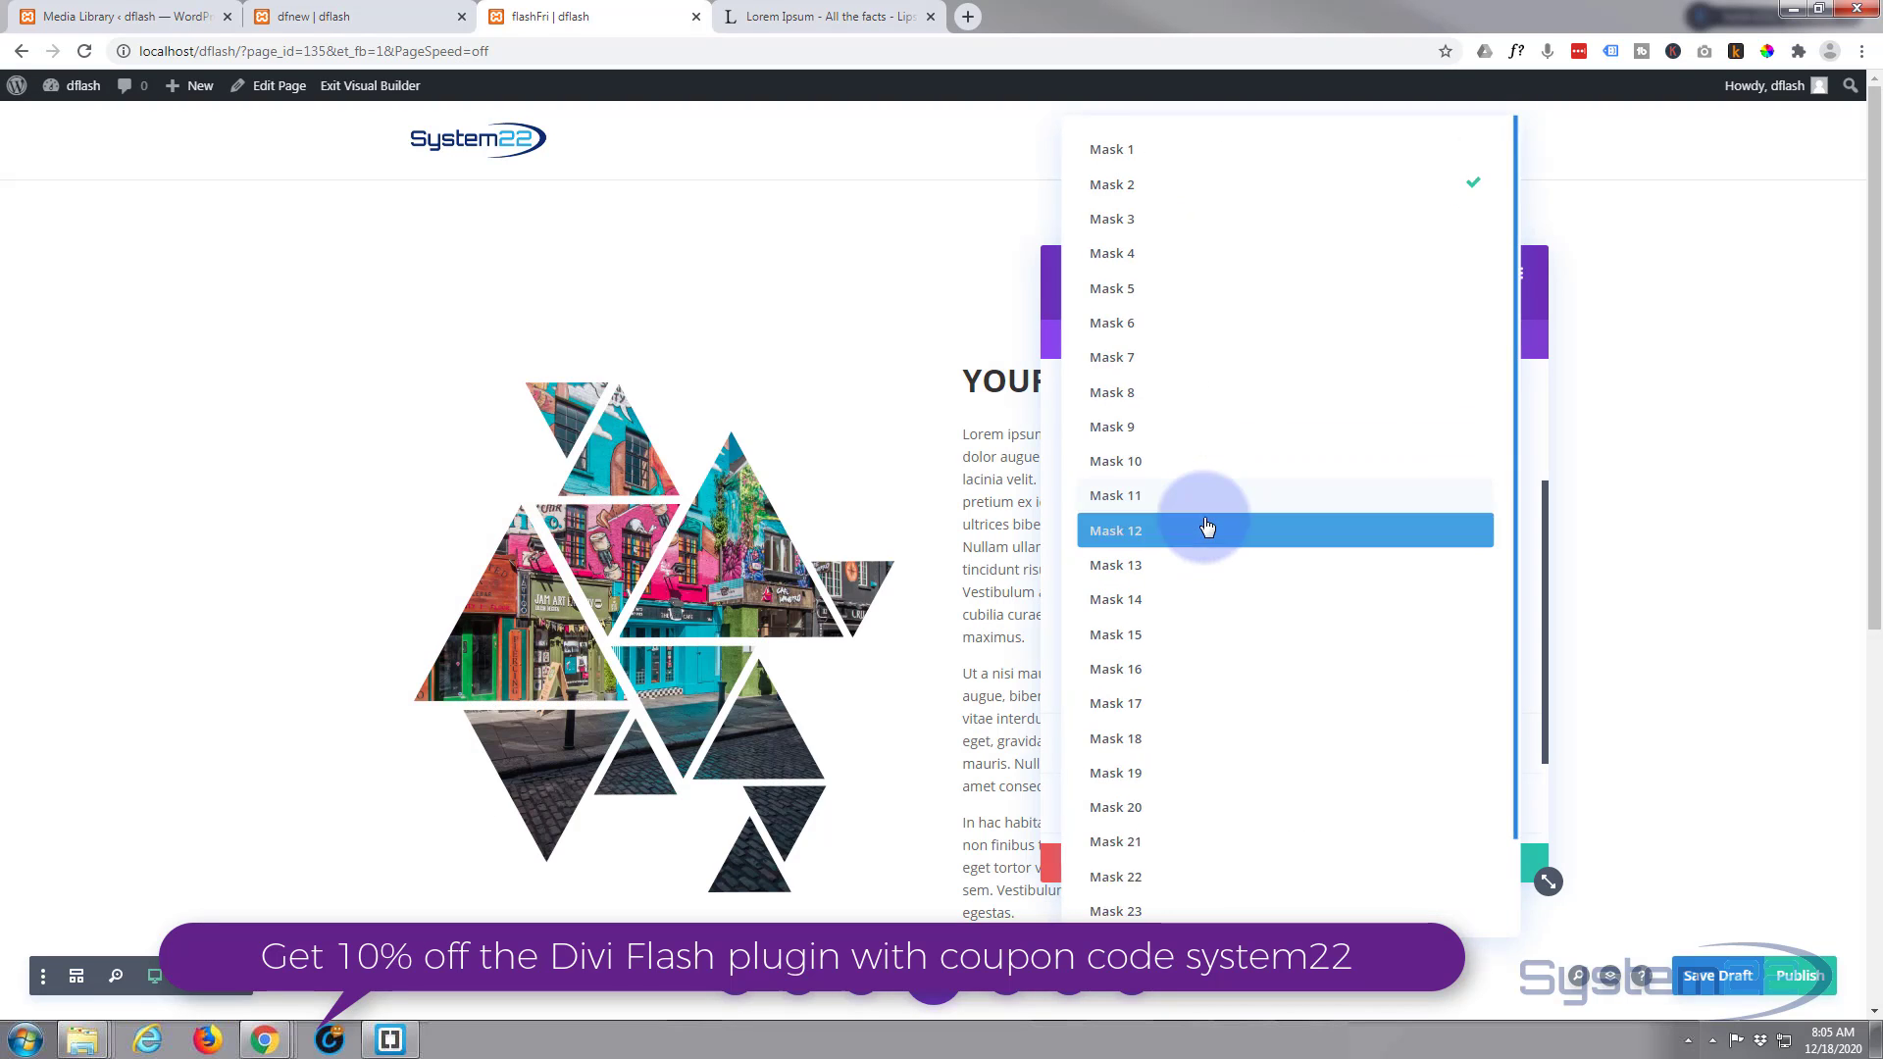
pyautogui.click(1155, 300)
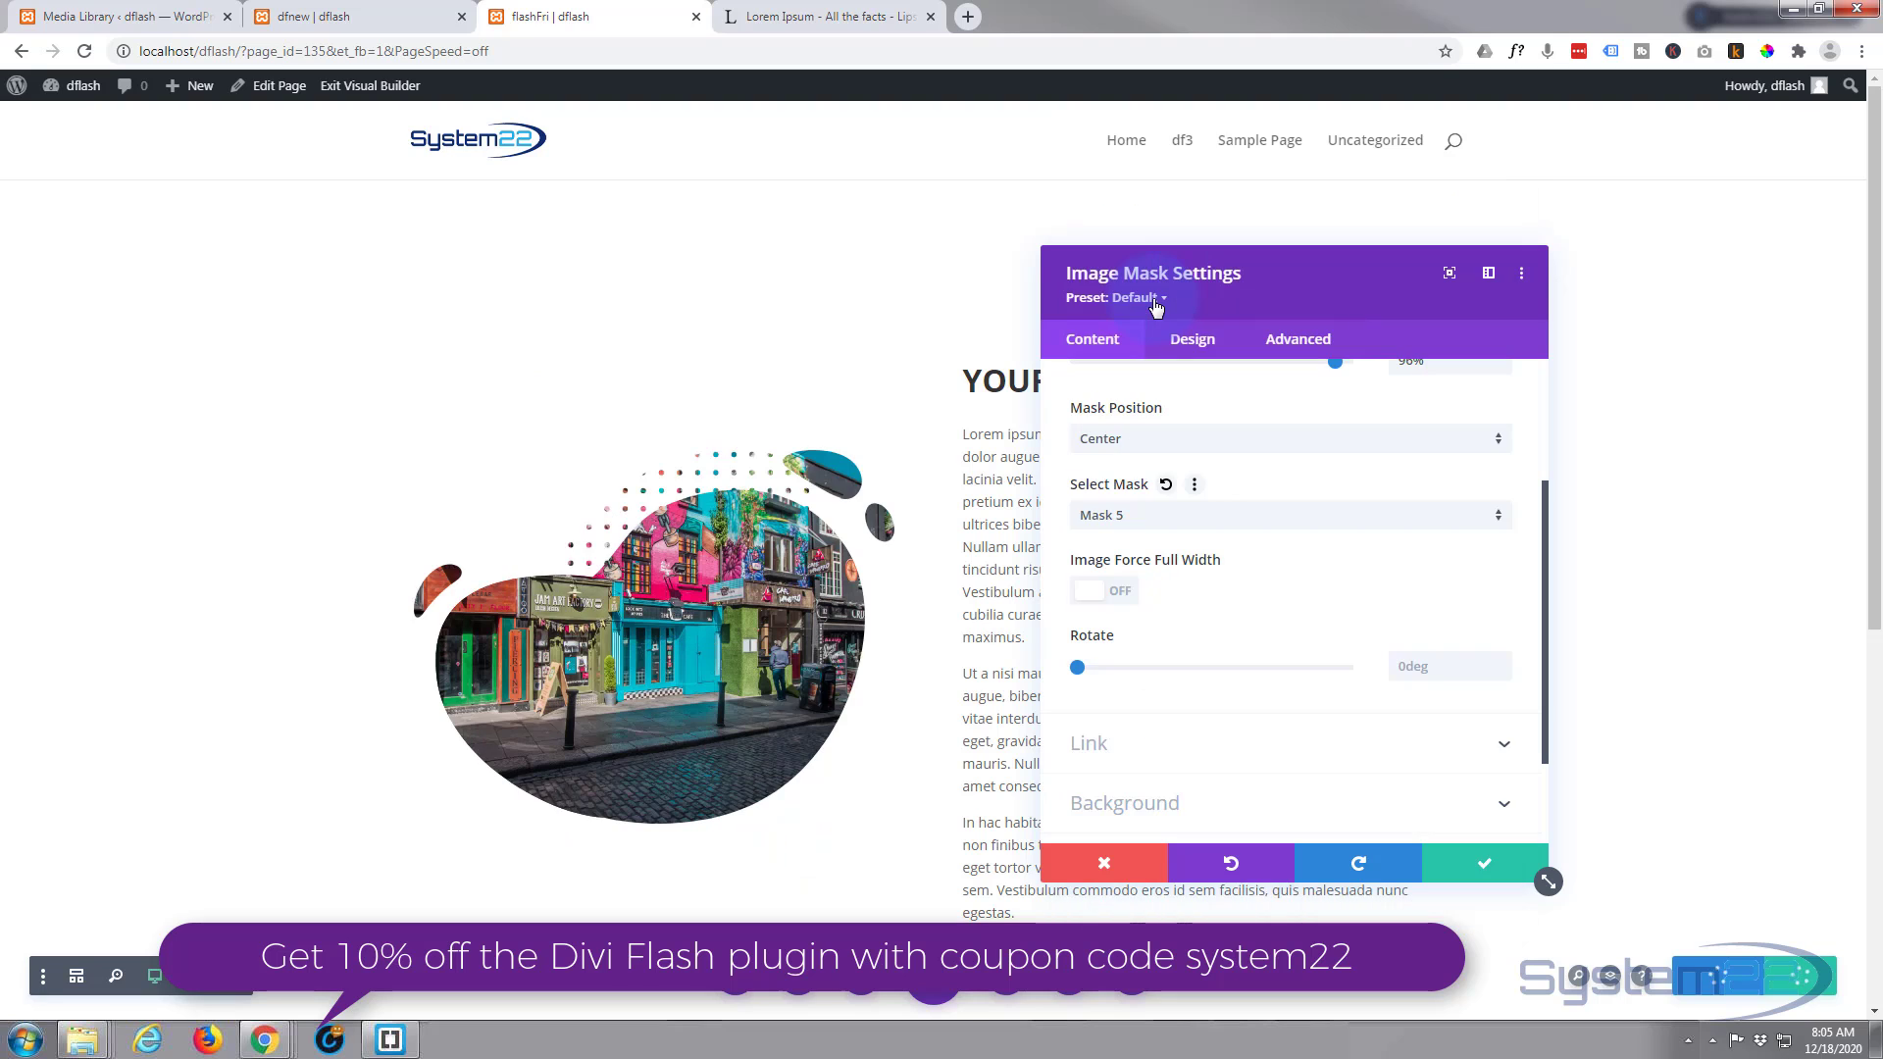
pyautogui.click(1210, 440)
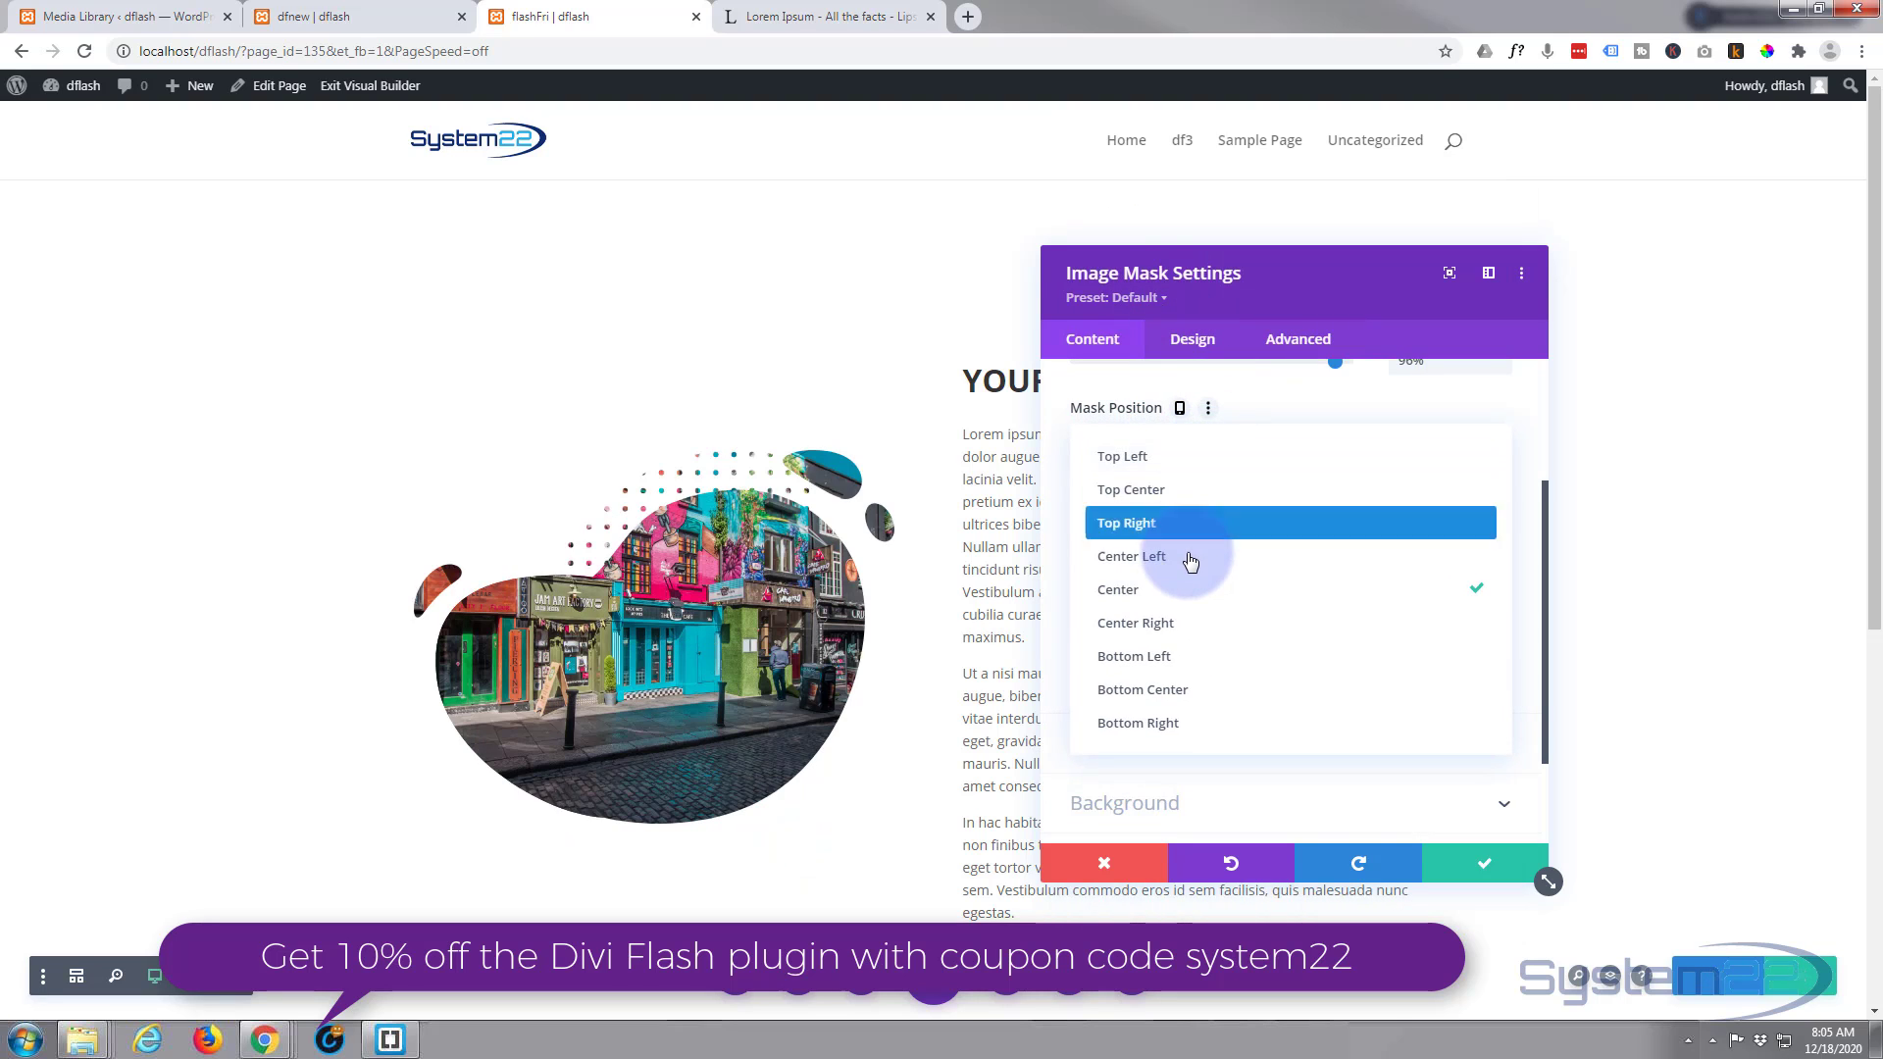
pyautogui.click(1261, 391)
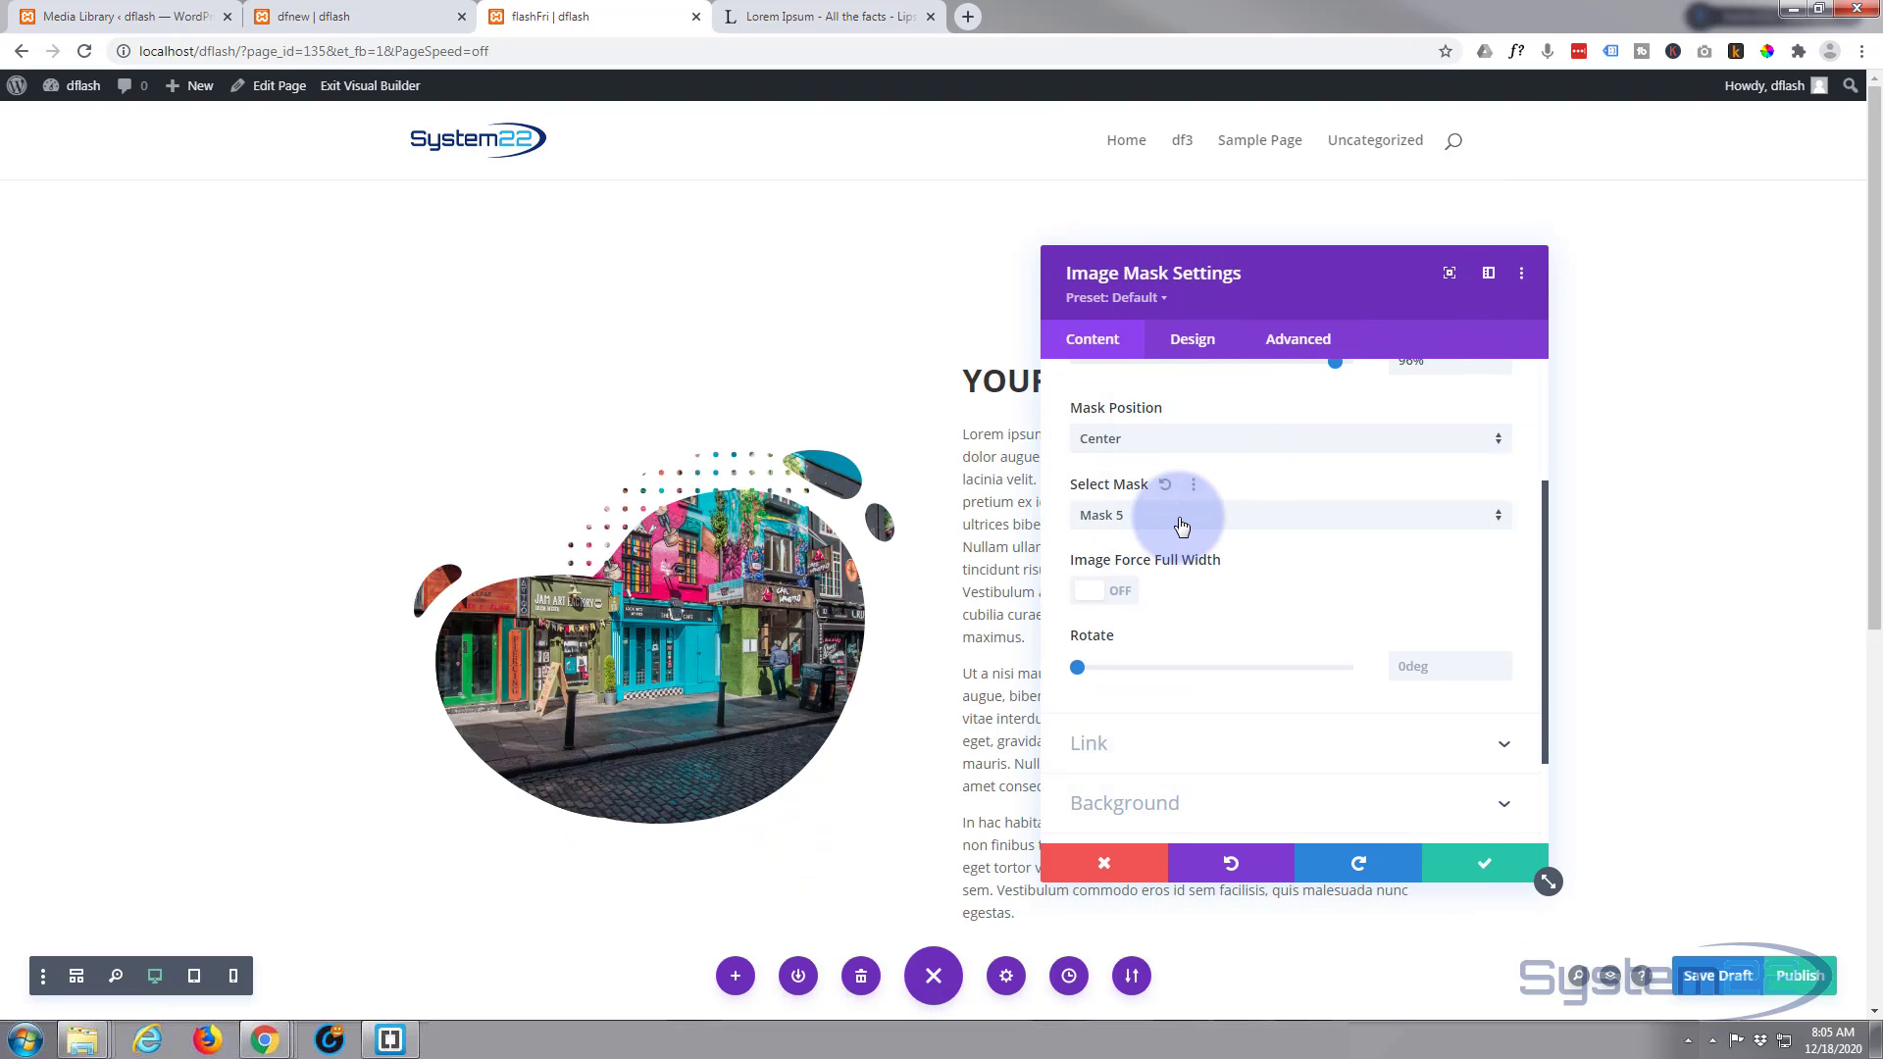
# - Try Mask 7, Mask 13 and Mask 3 as the shape for the street photo and return to Mask 7
pyautogui.click(1186, 513)
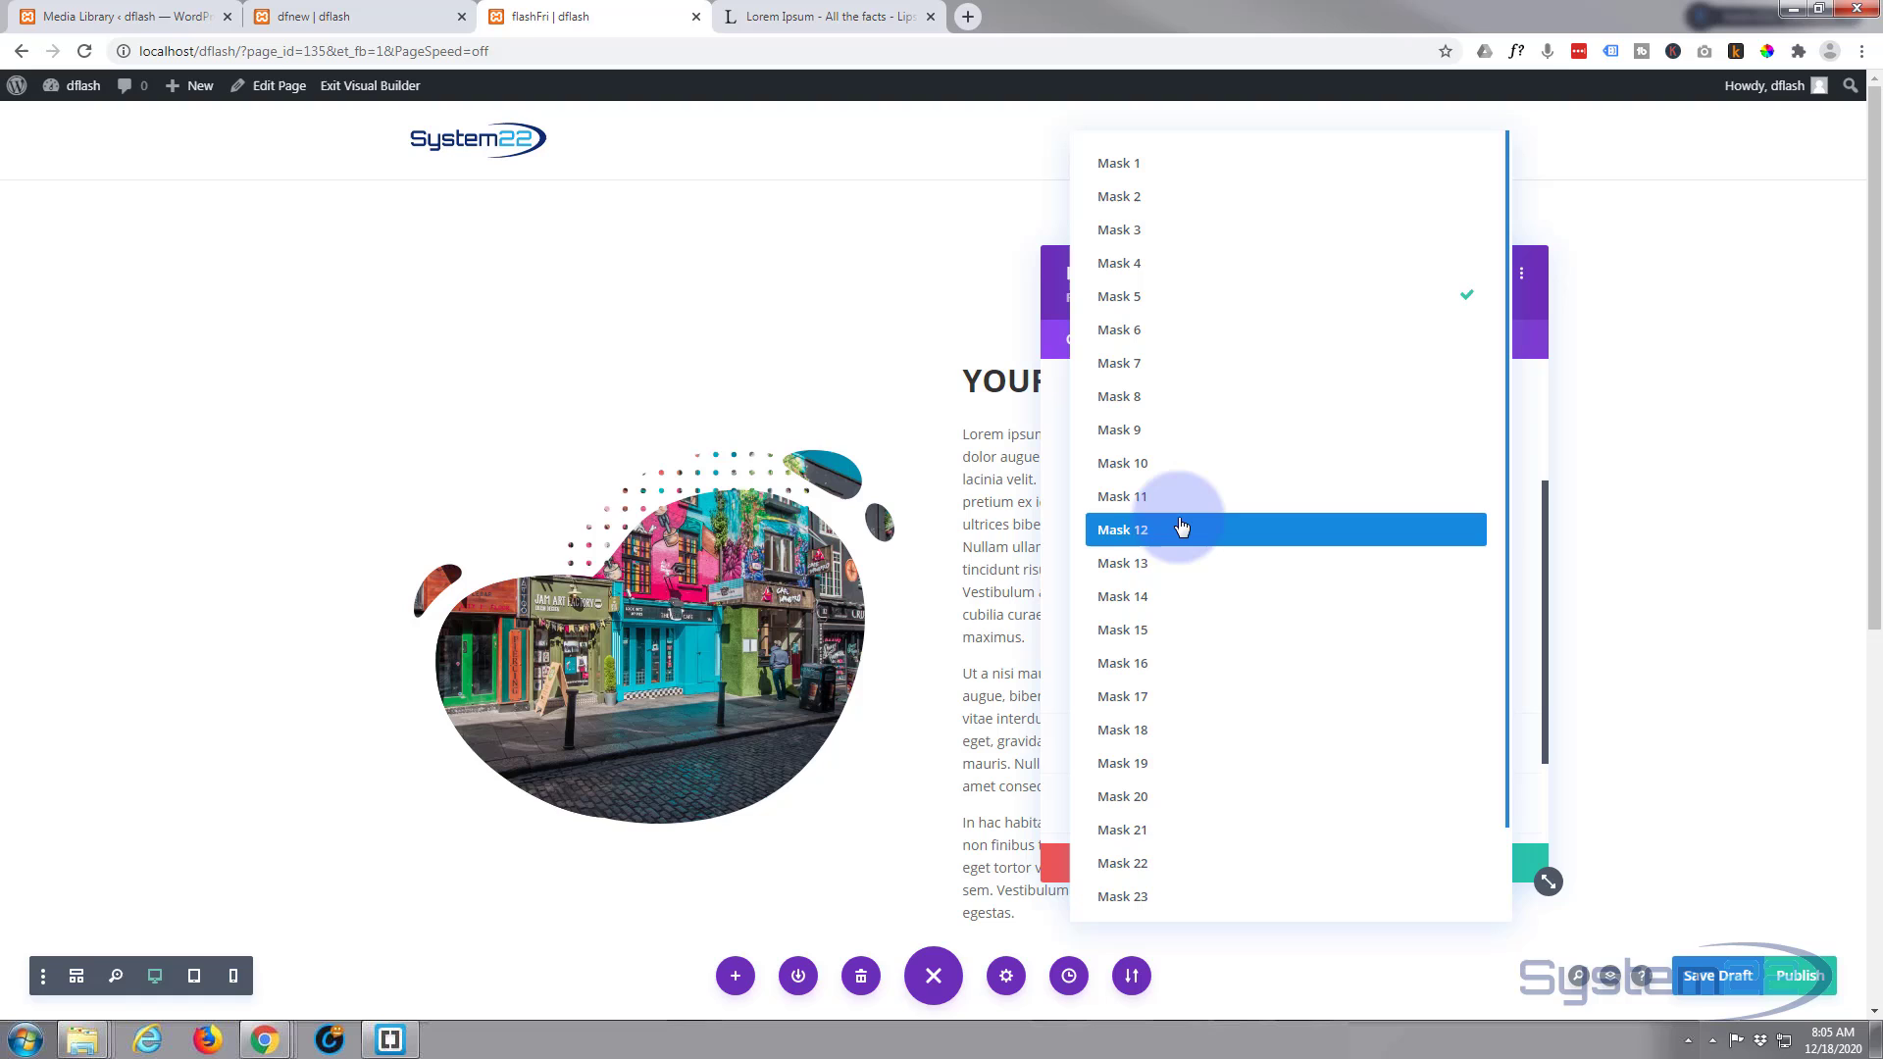
pyautogui.click(1148, 383)
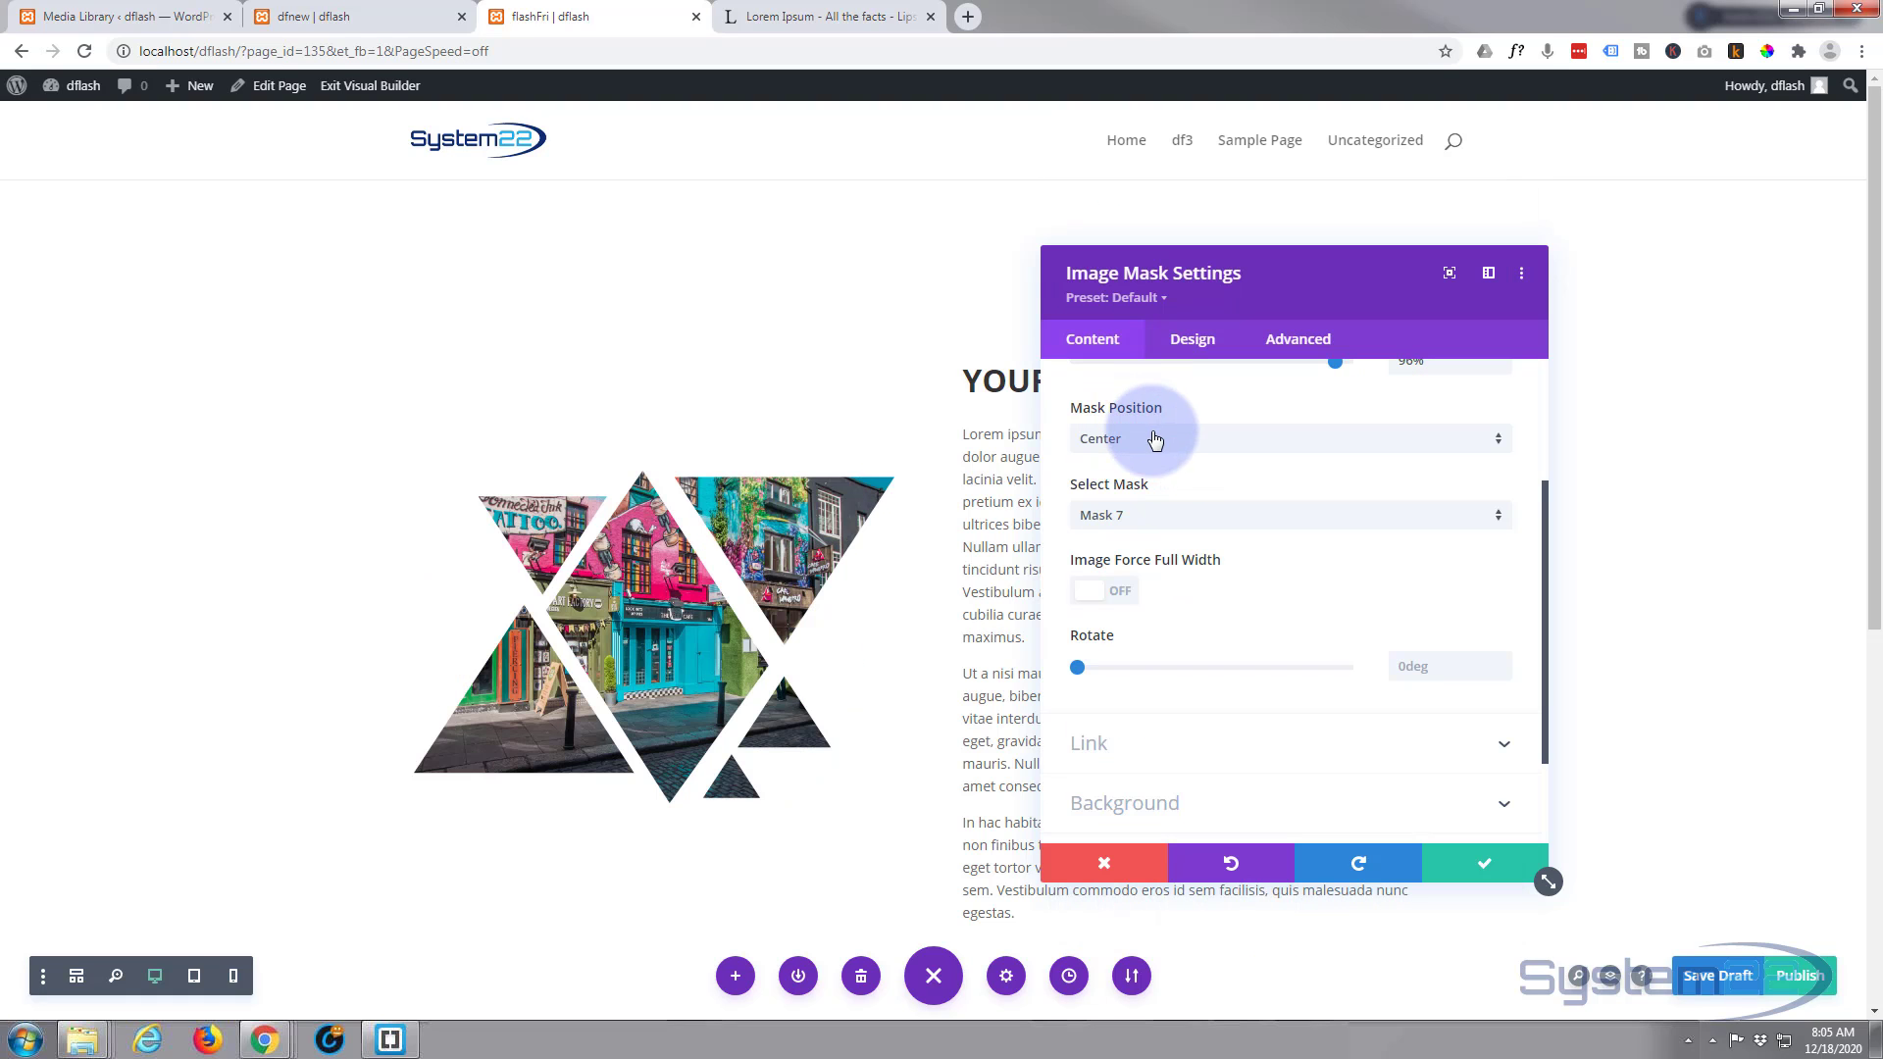
pyautogui.click(1177, 514)
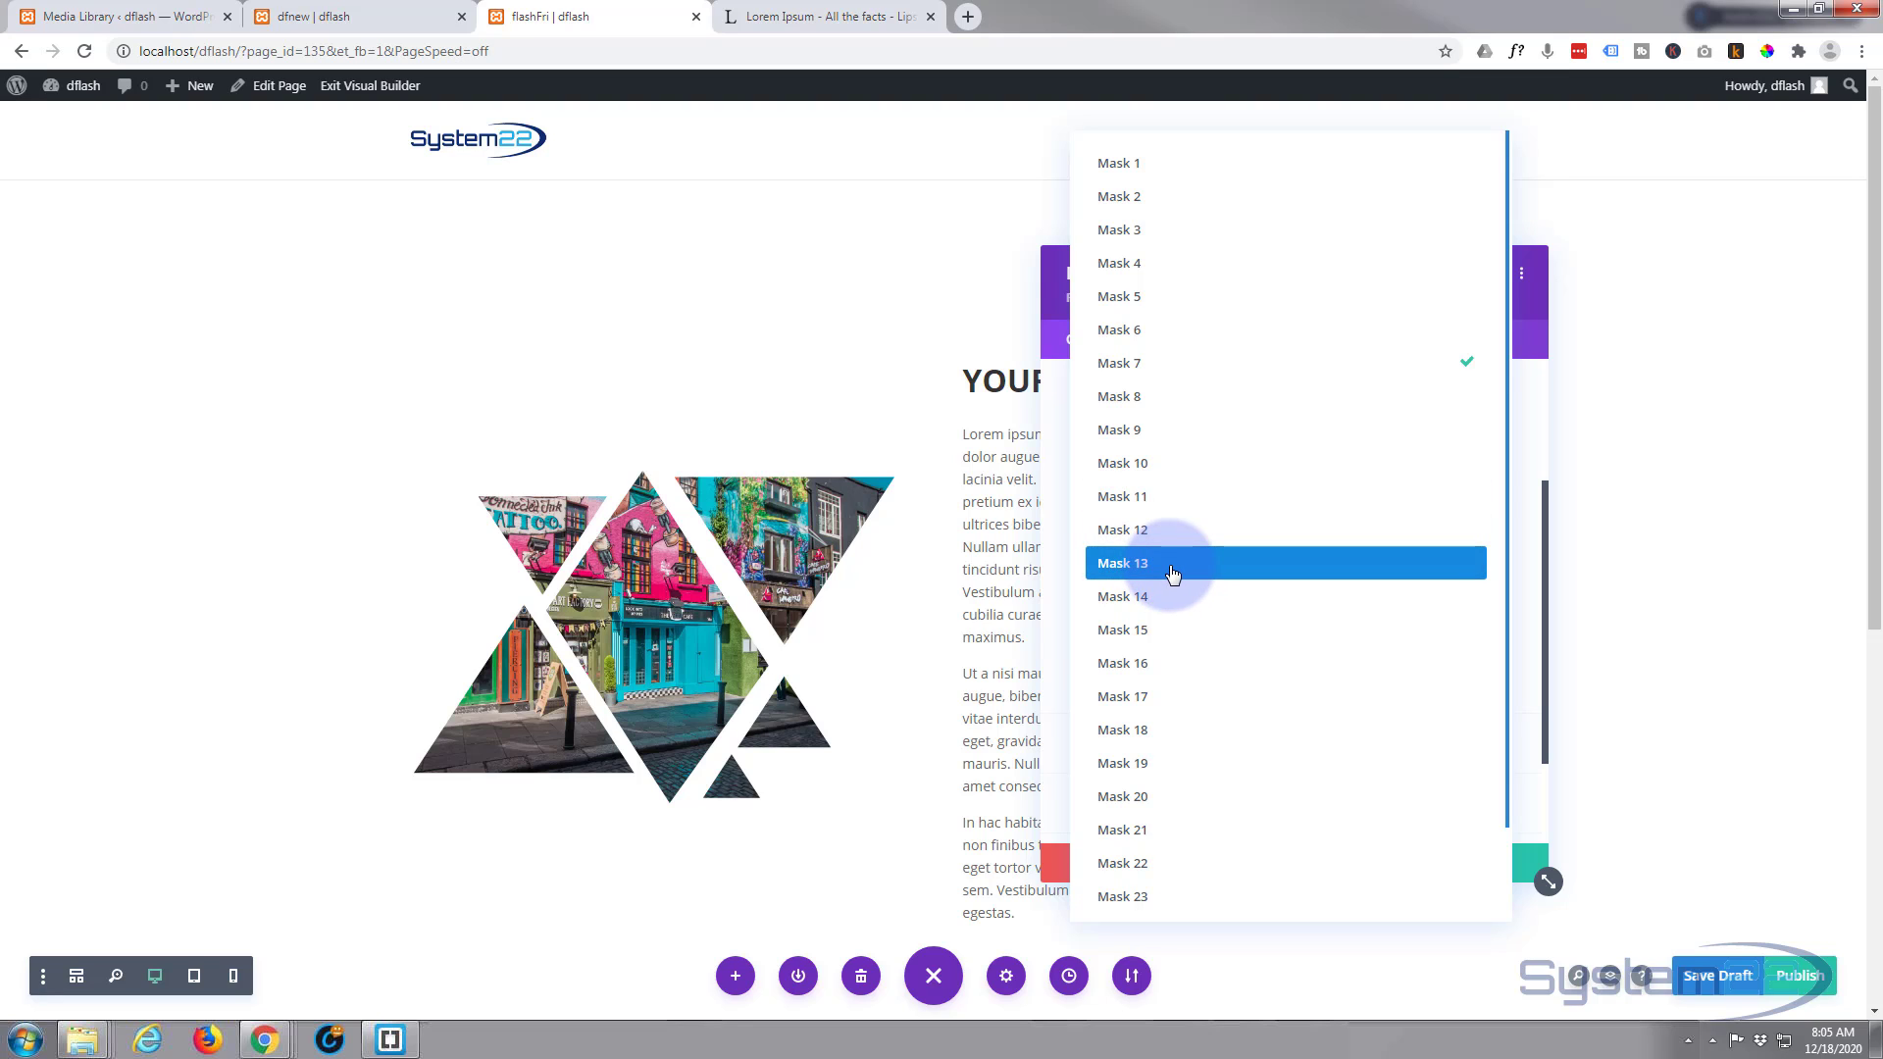
pyautogui.click(1173, 567)
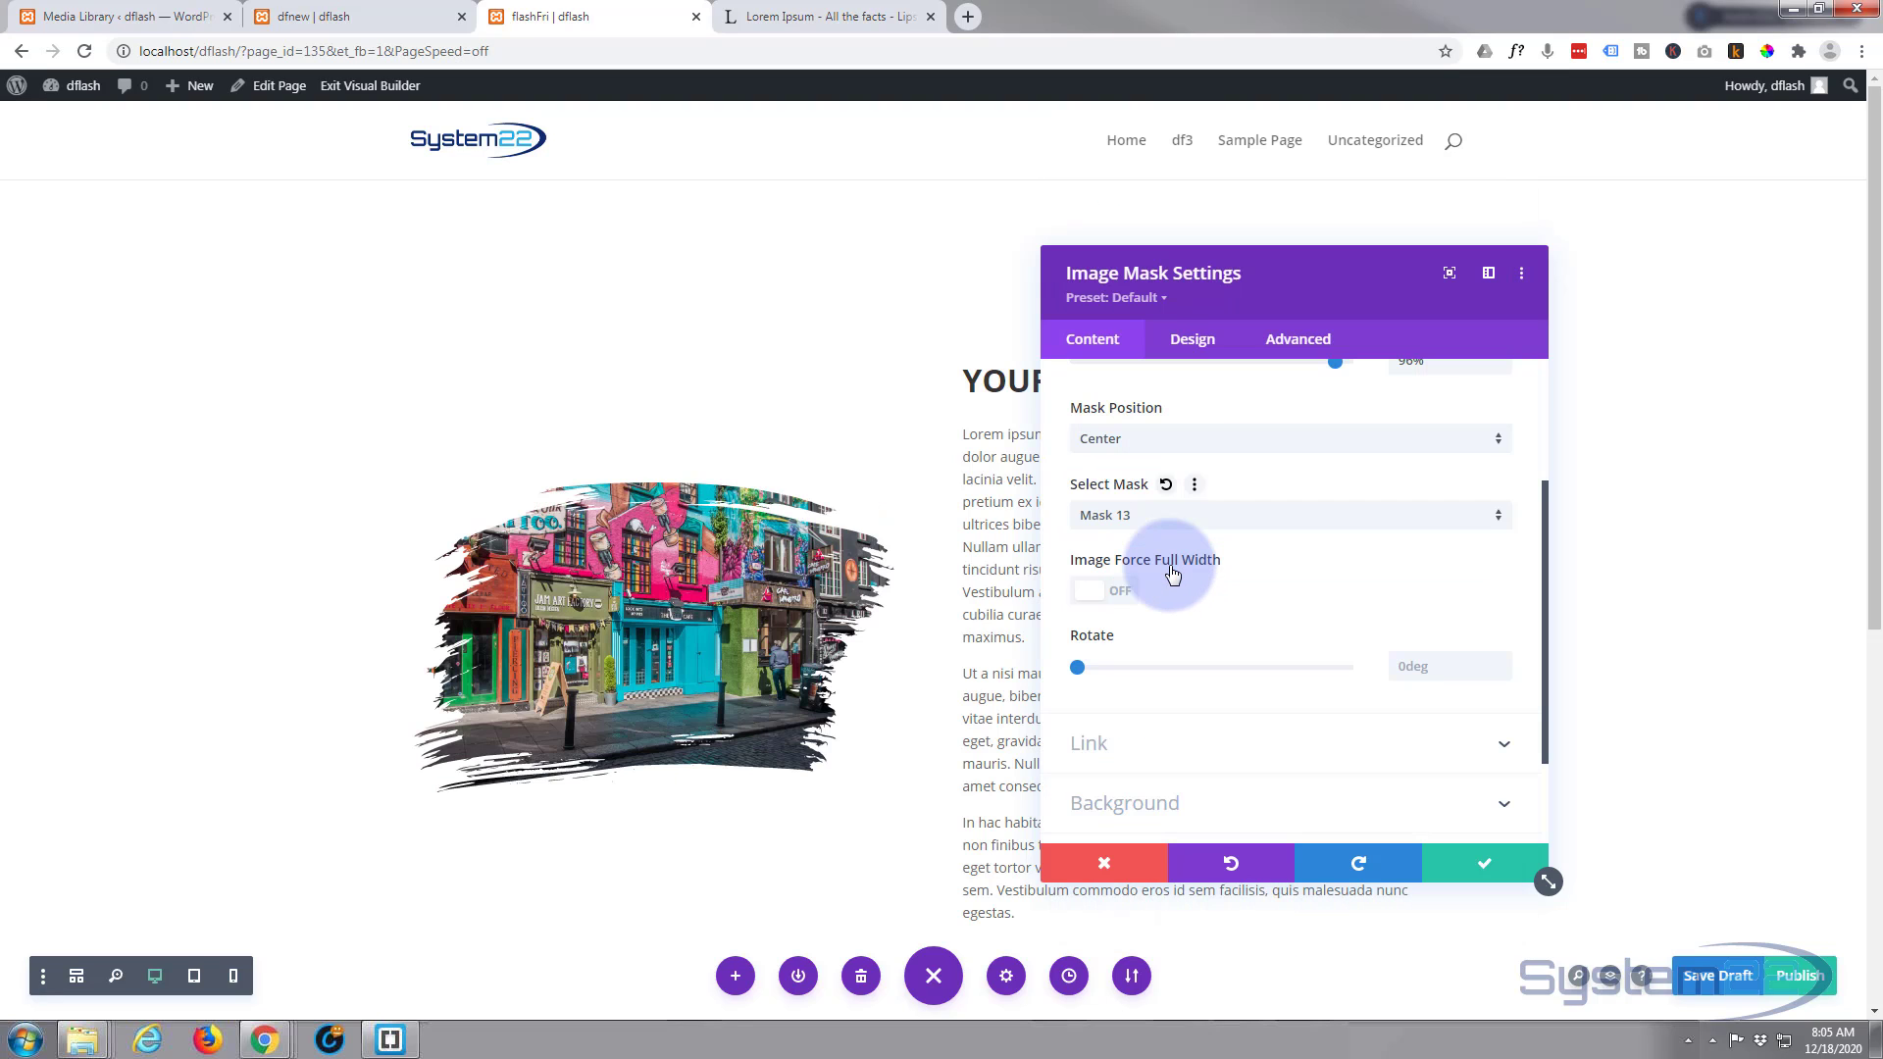
pyautogui.click(1177, 512)
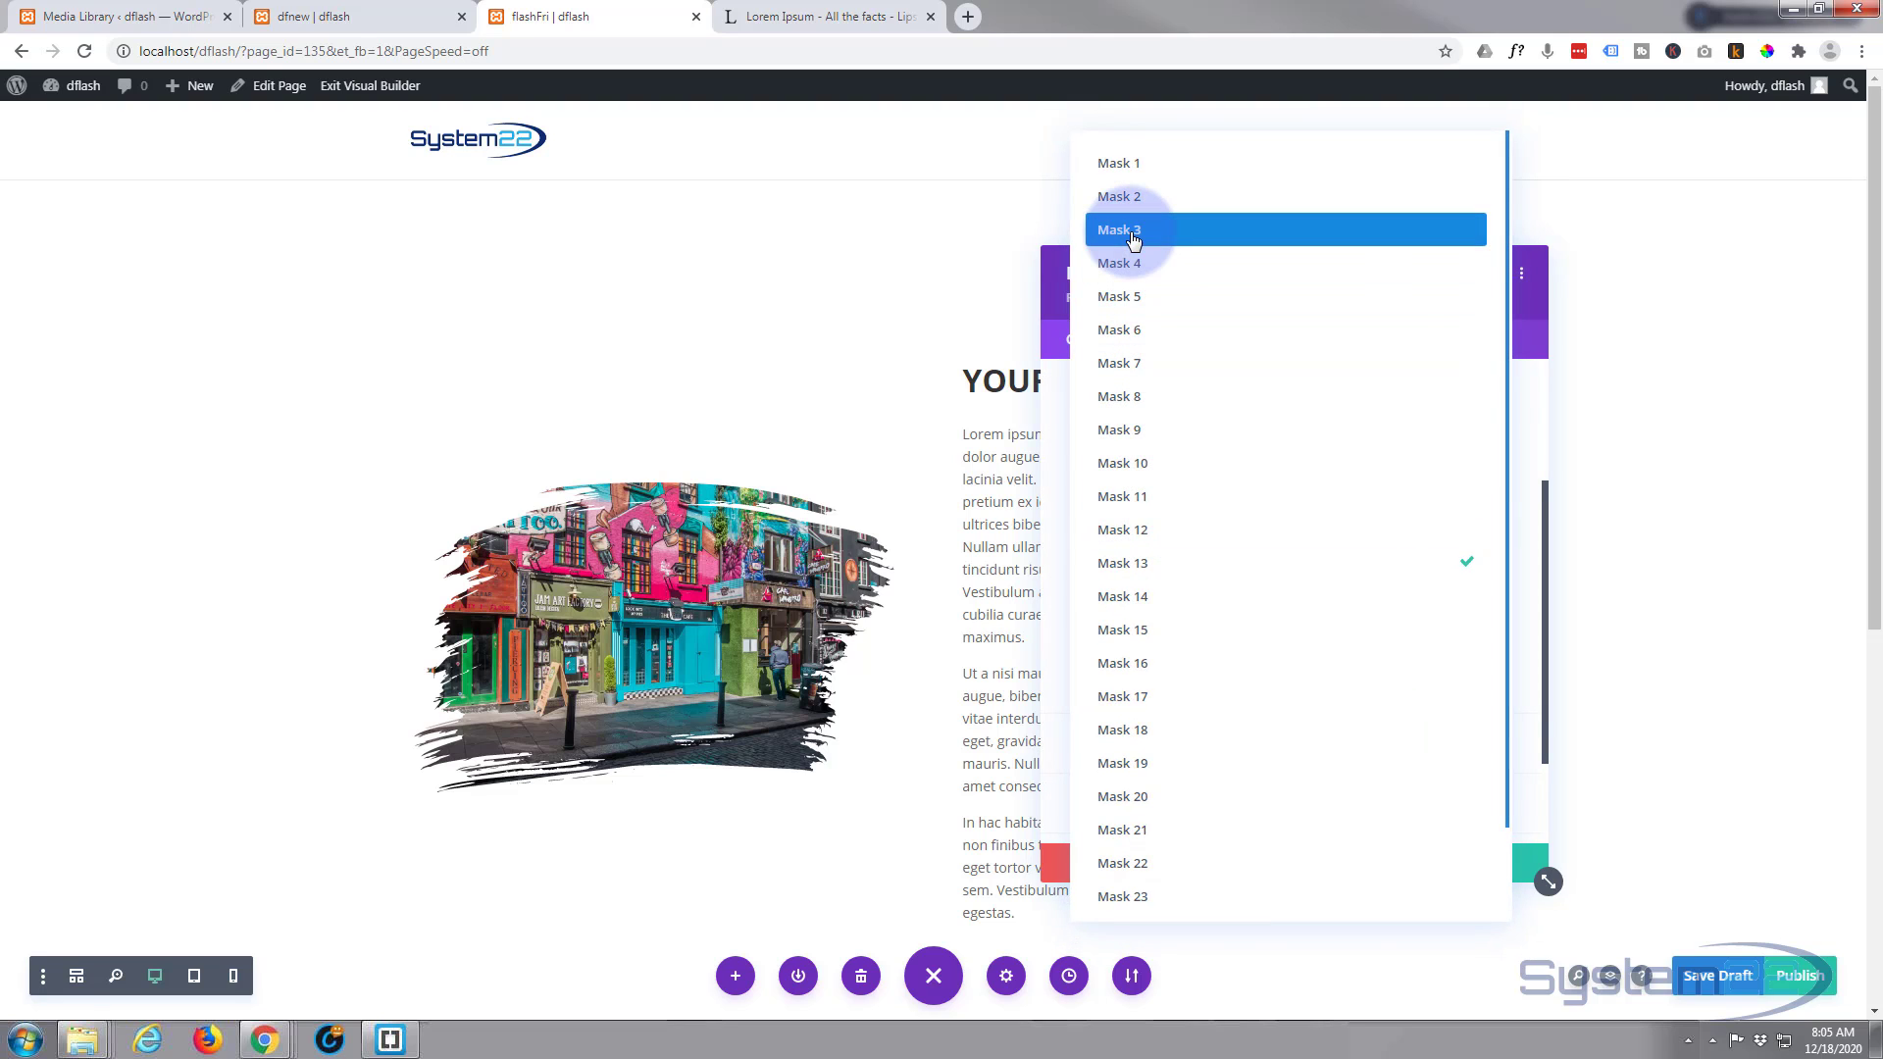
pyautogui.click(1130, 230)
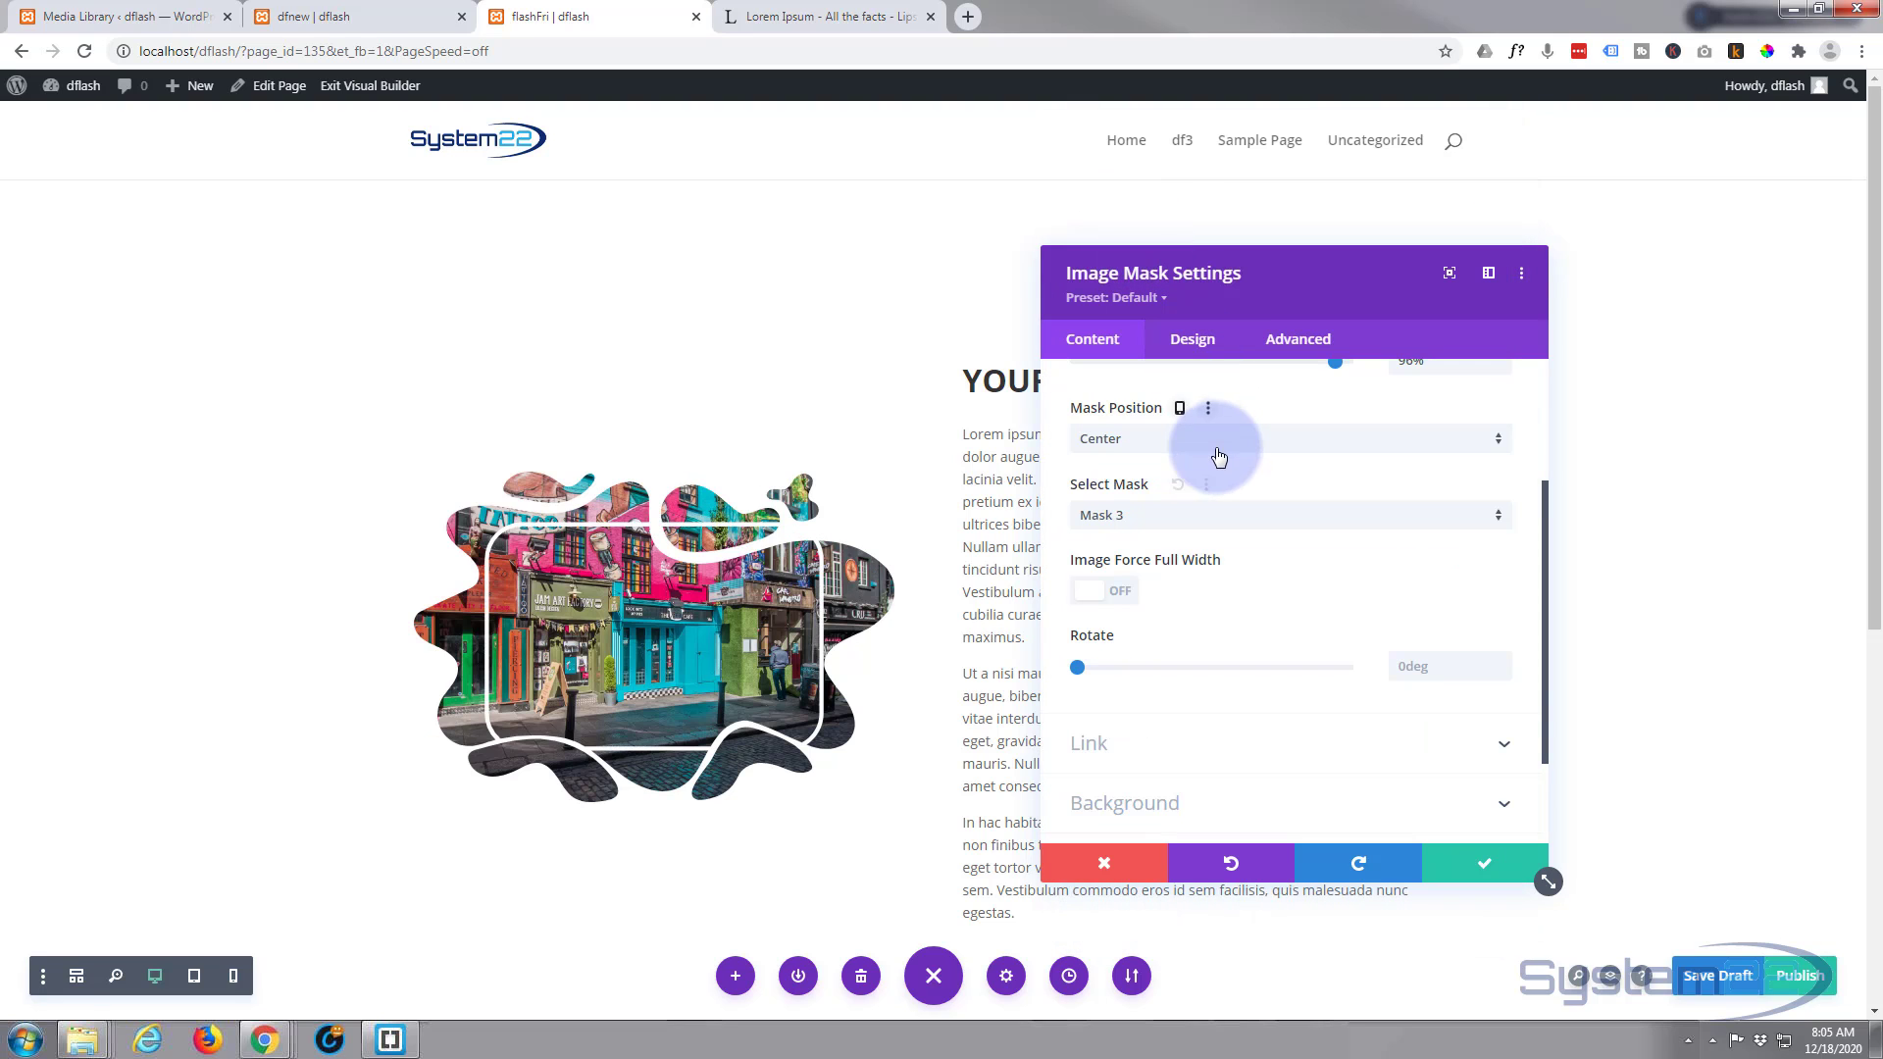
pyautogui.click(1180, 515)
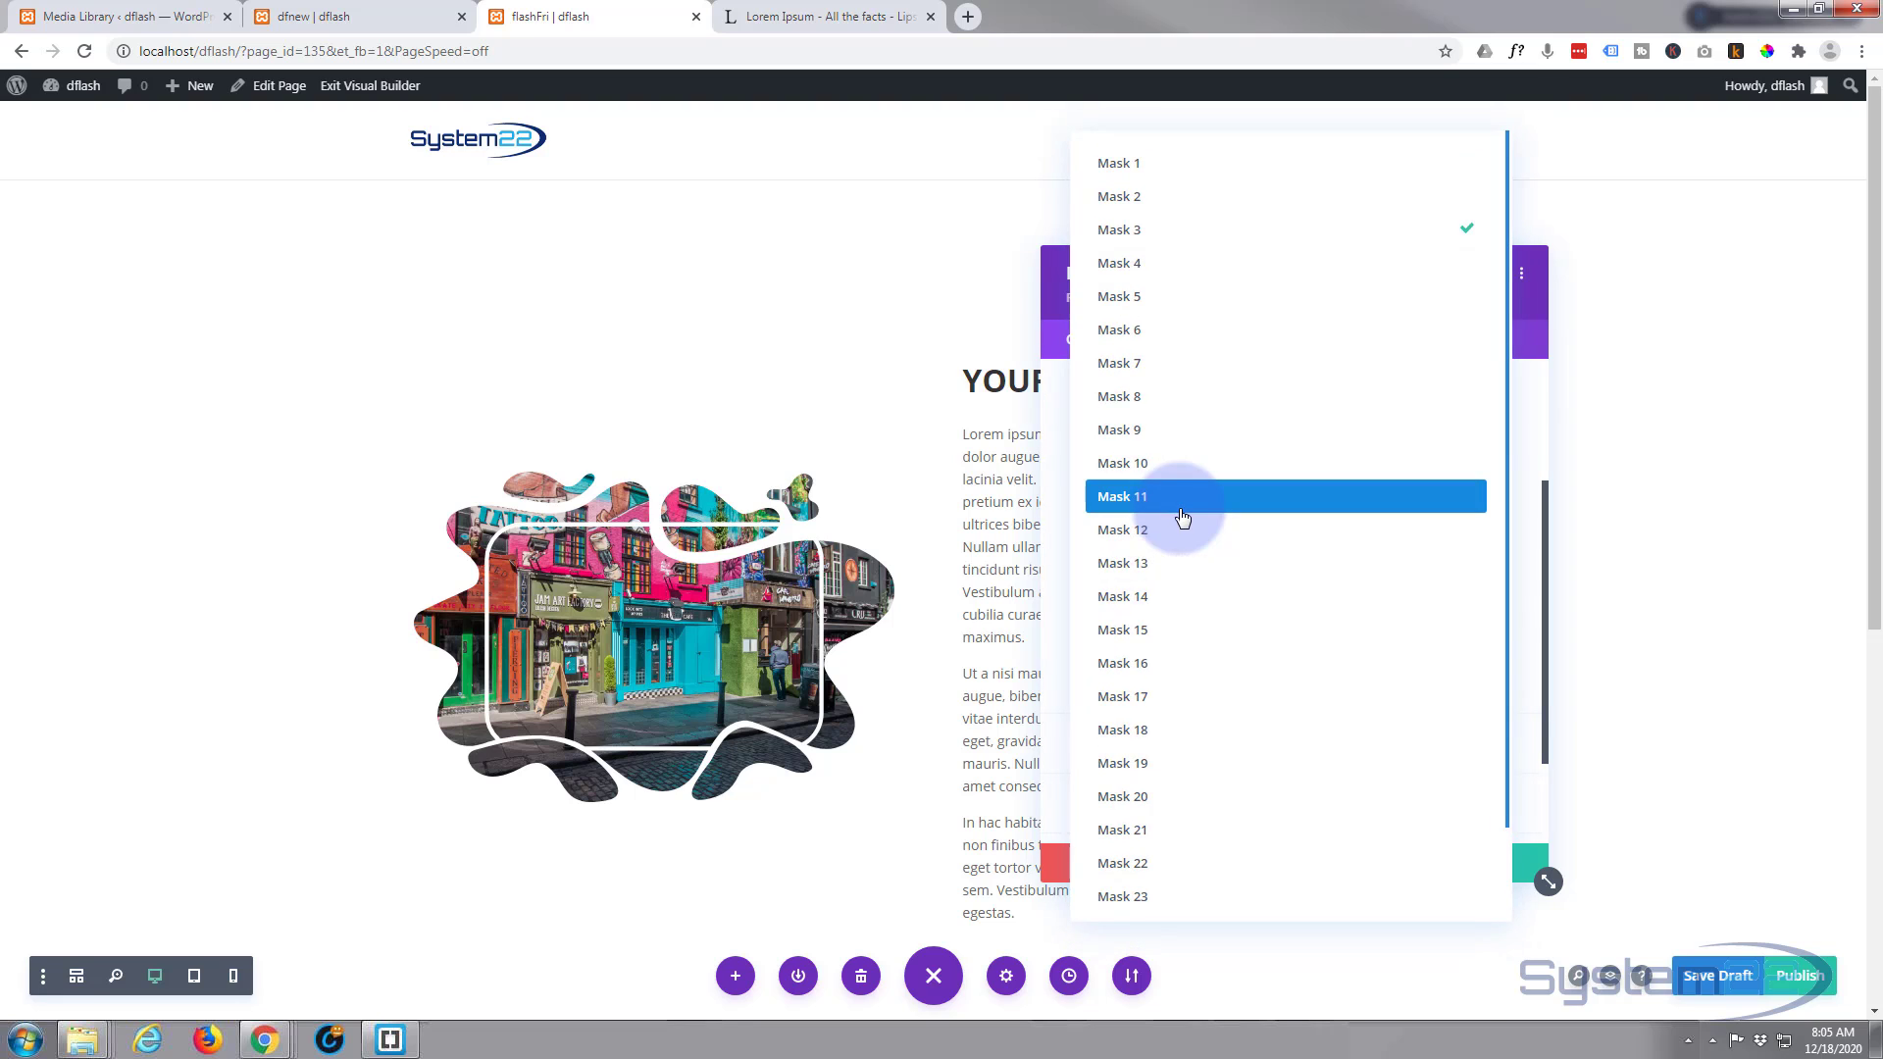
pyautogui.click(1149, 366)
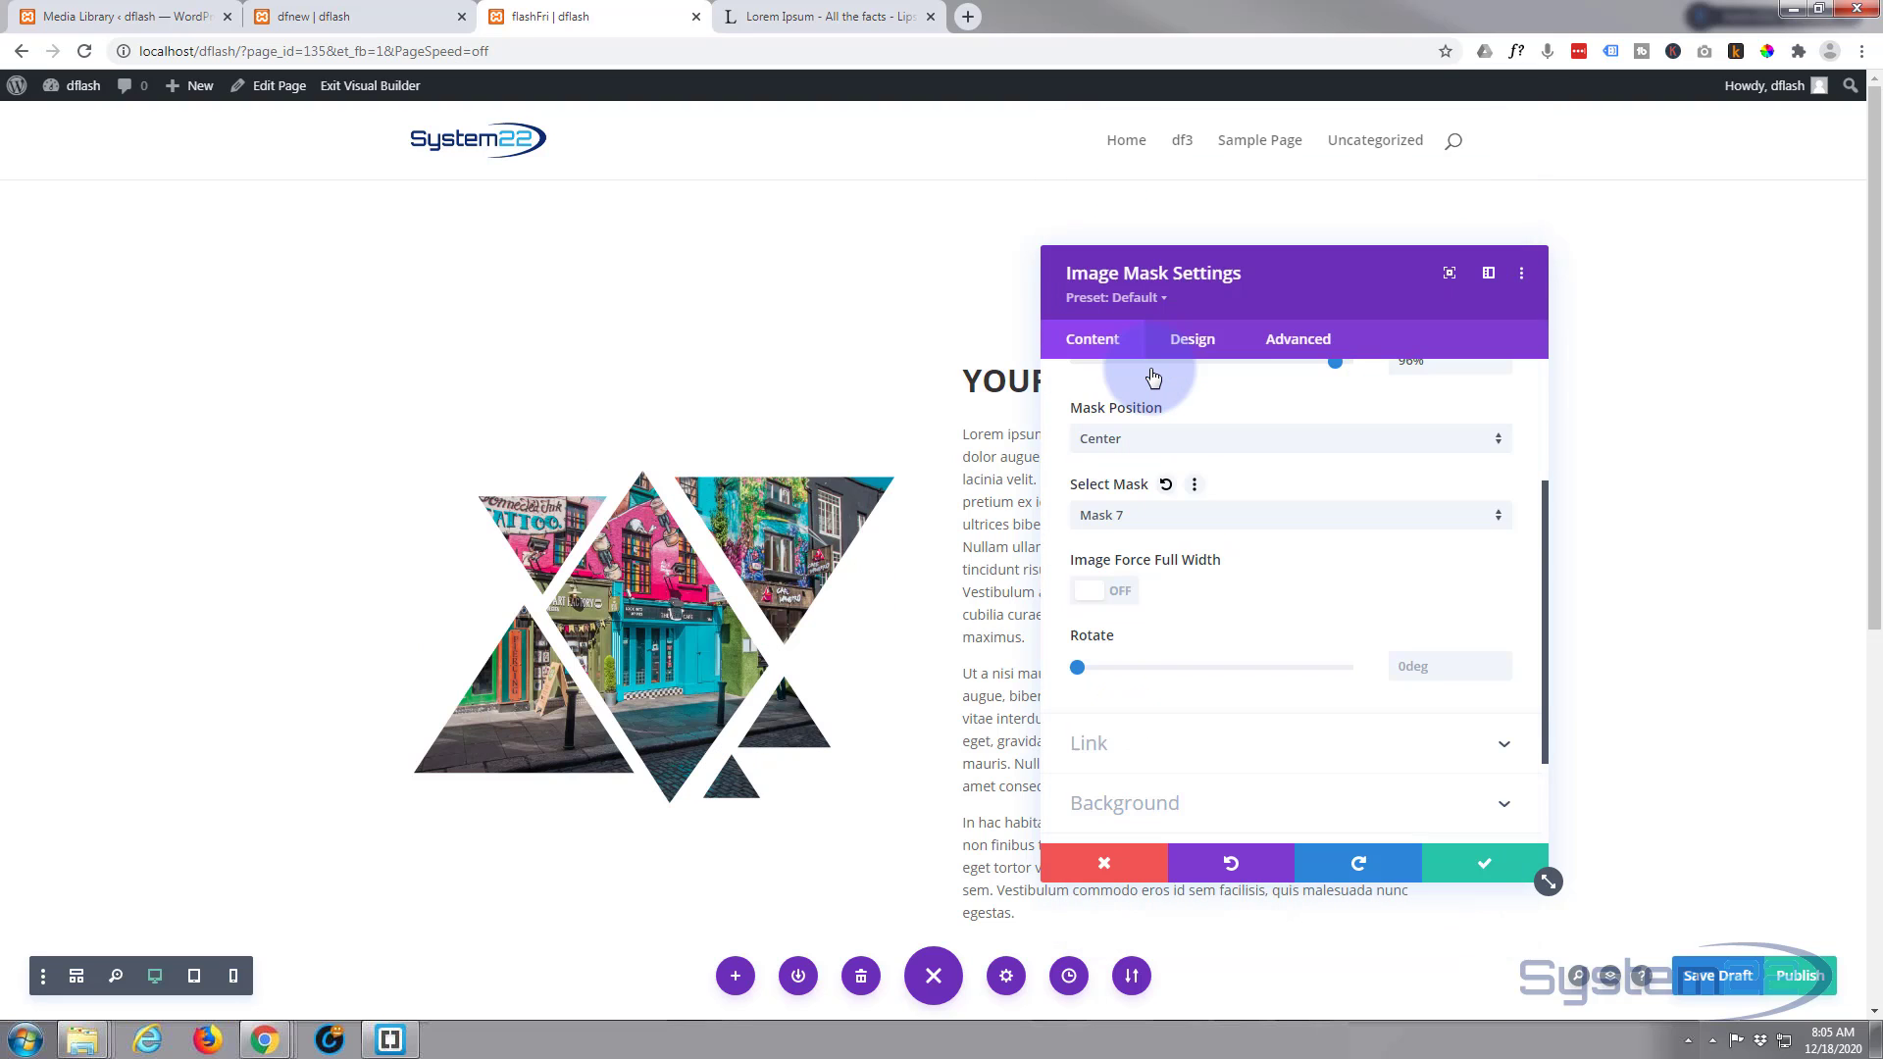
pyautogui.click(1298, 446)
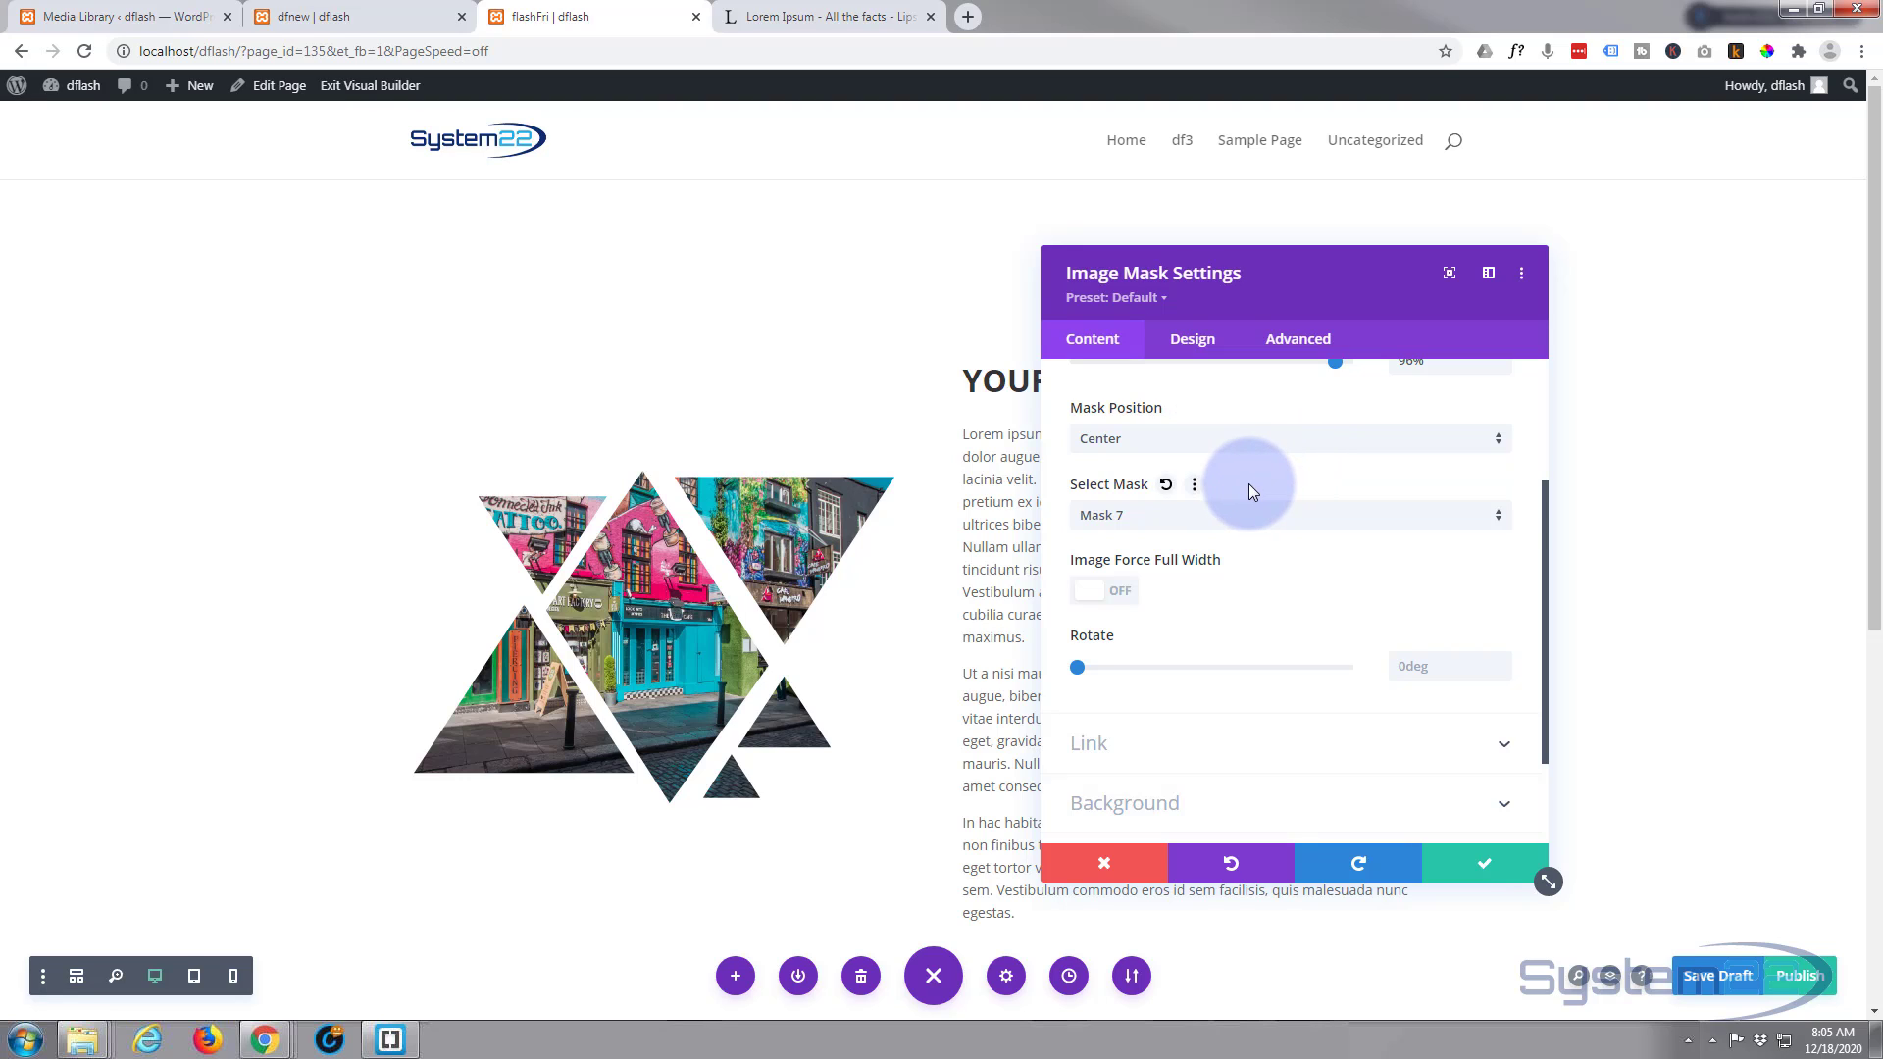
# - Rotate the Mask 7 shape of the street photo to 90deg
pyautogui.scroll(-1, 1249, 484)
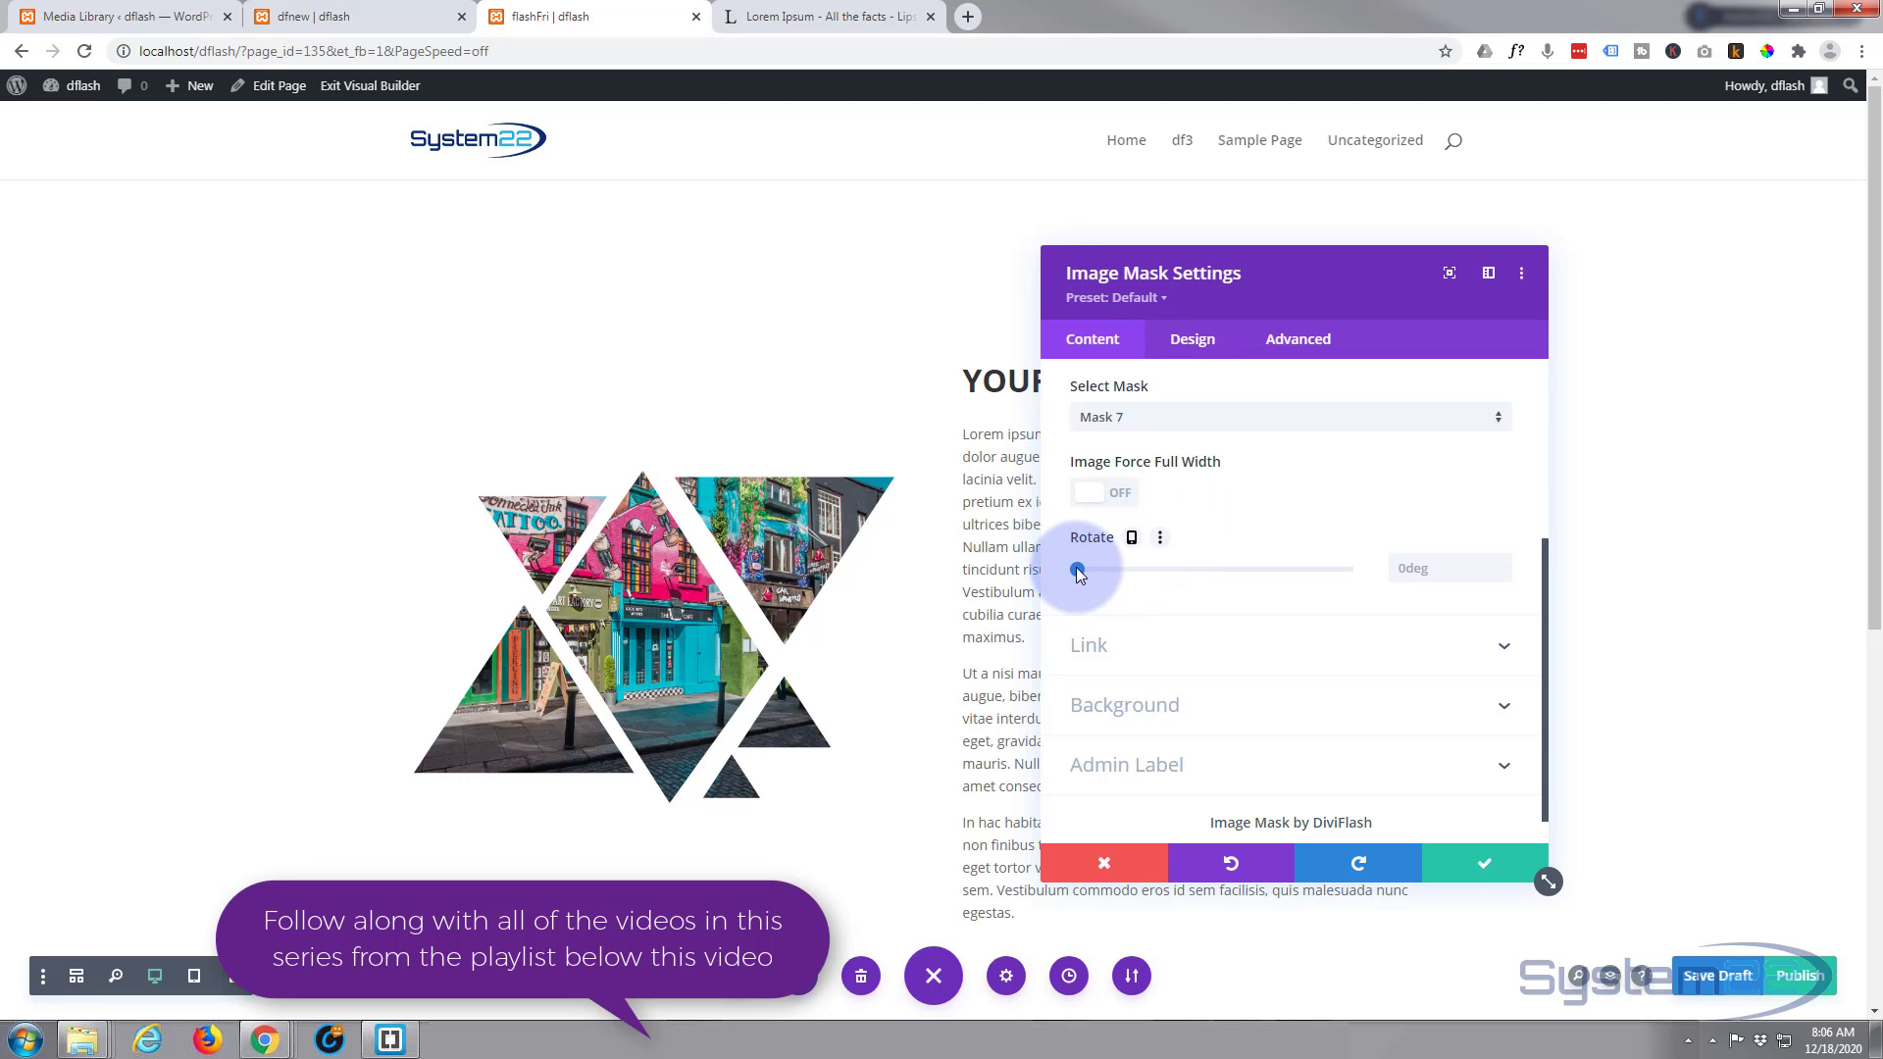
pyautogui.moveTo(1076, 569); pyautogui.dragTo(1144, 570)
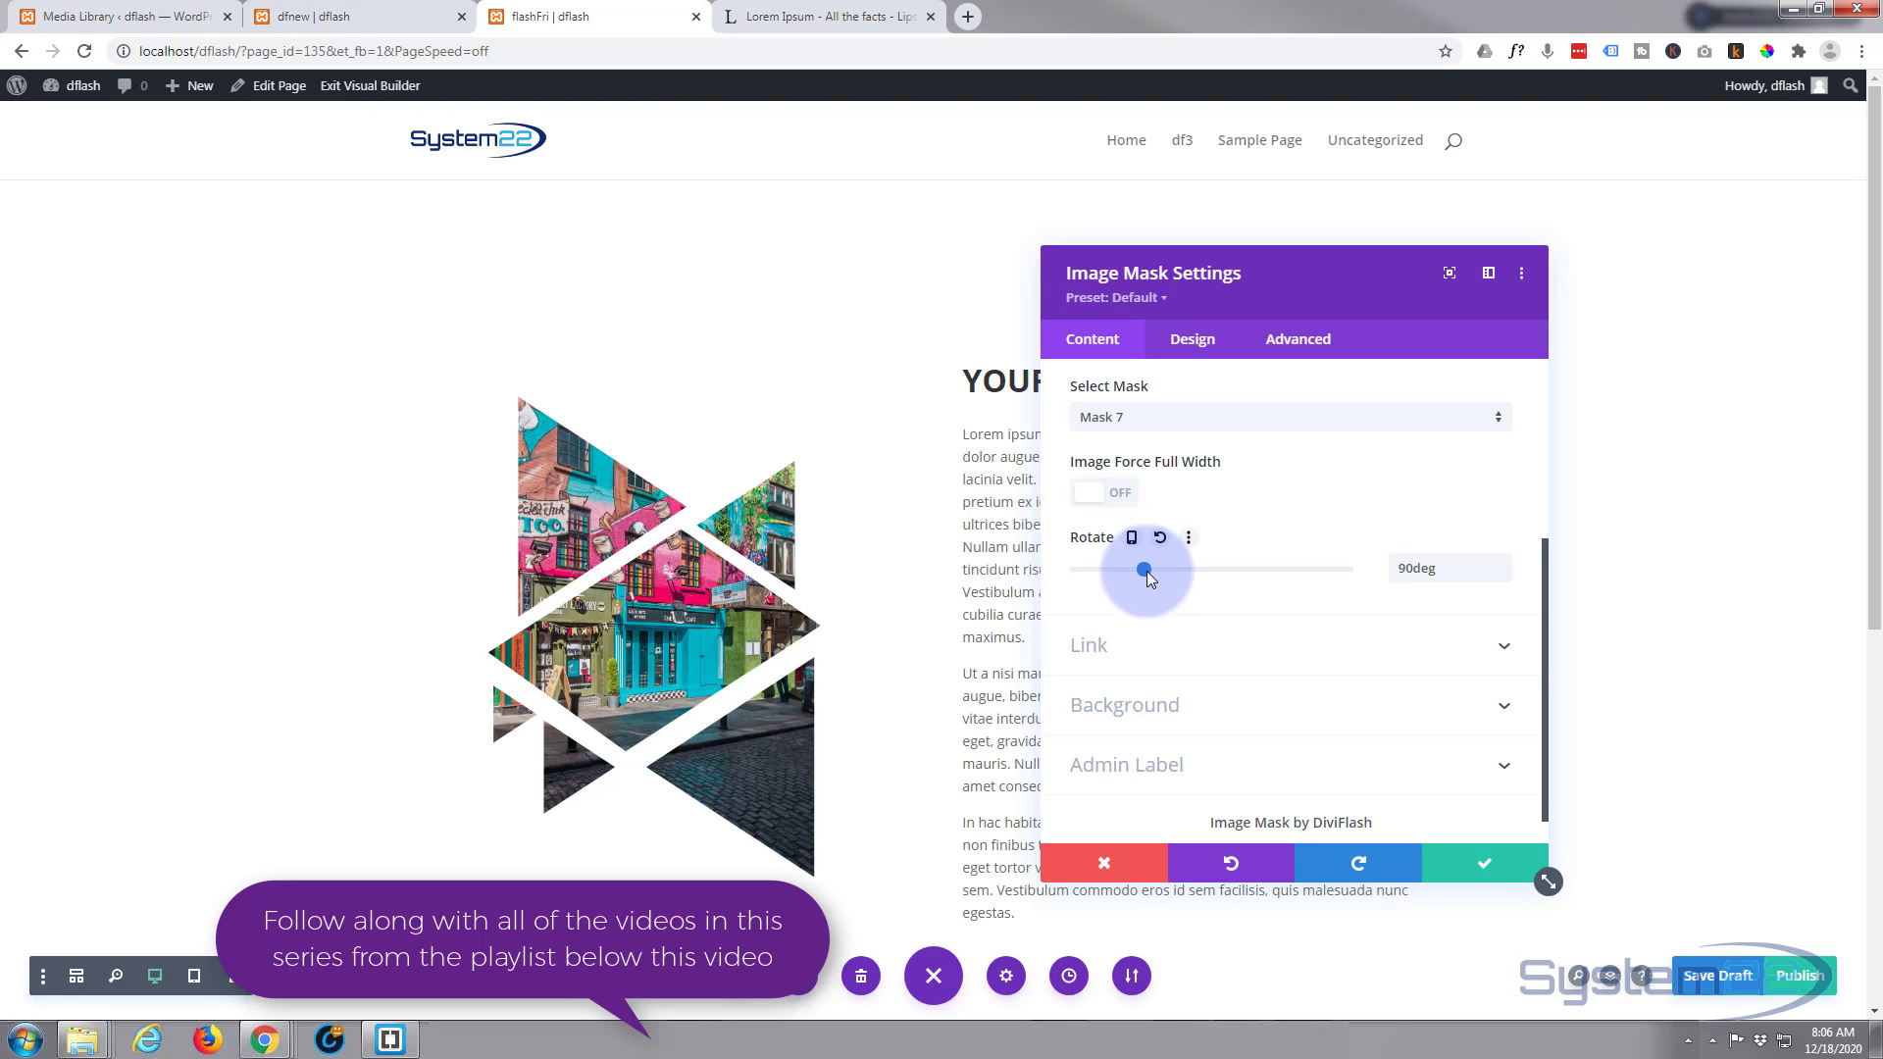
pyautogui.scroll(-1, 1145, 571)
# - Try a mask size of 120% on the rotated shape and reduce it to 98%
pyautogui.scroll(3, 1148, 571)
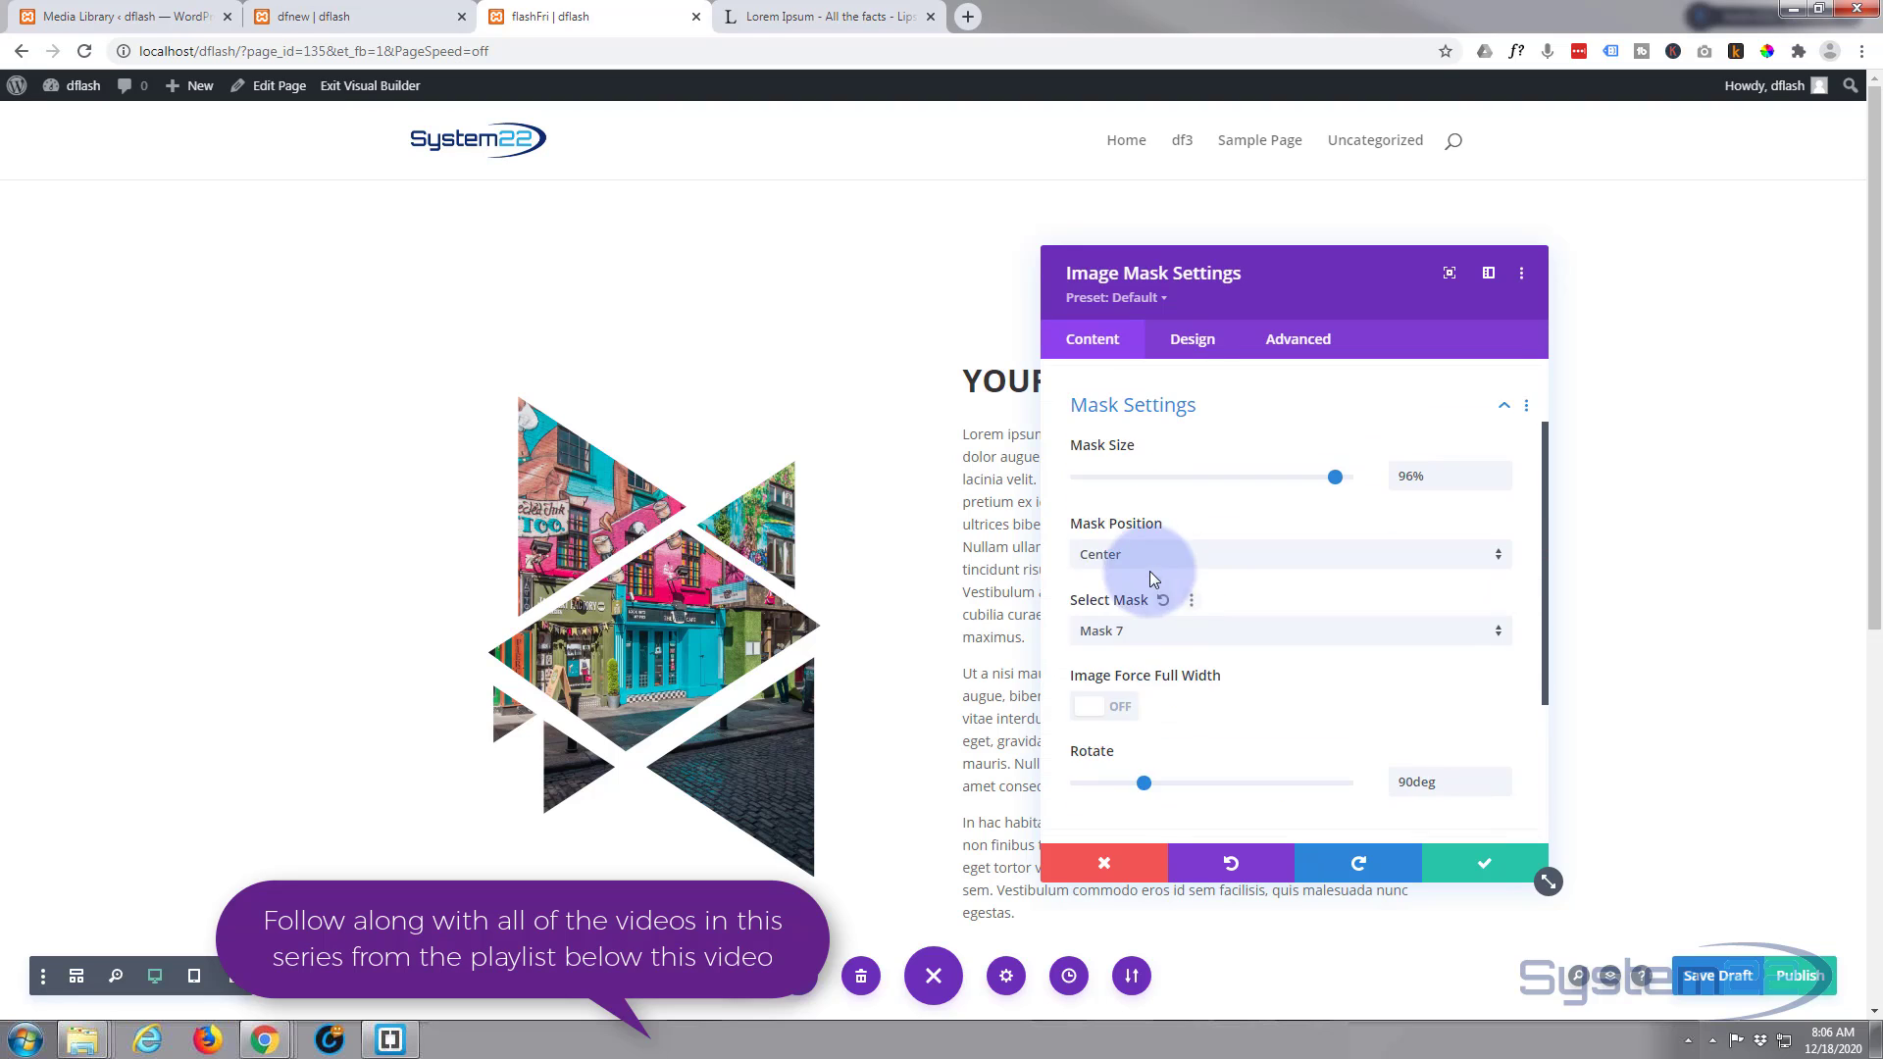
pyautogui.scroll(1, 1150, 571)
pyautogui.moveTo(1332, 520); pyautogui.dragTo(1412, 520)
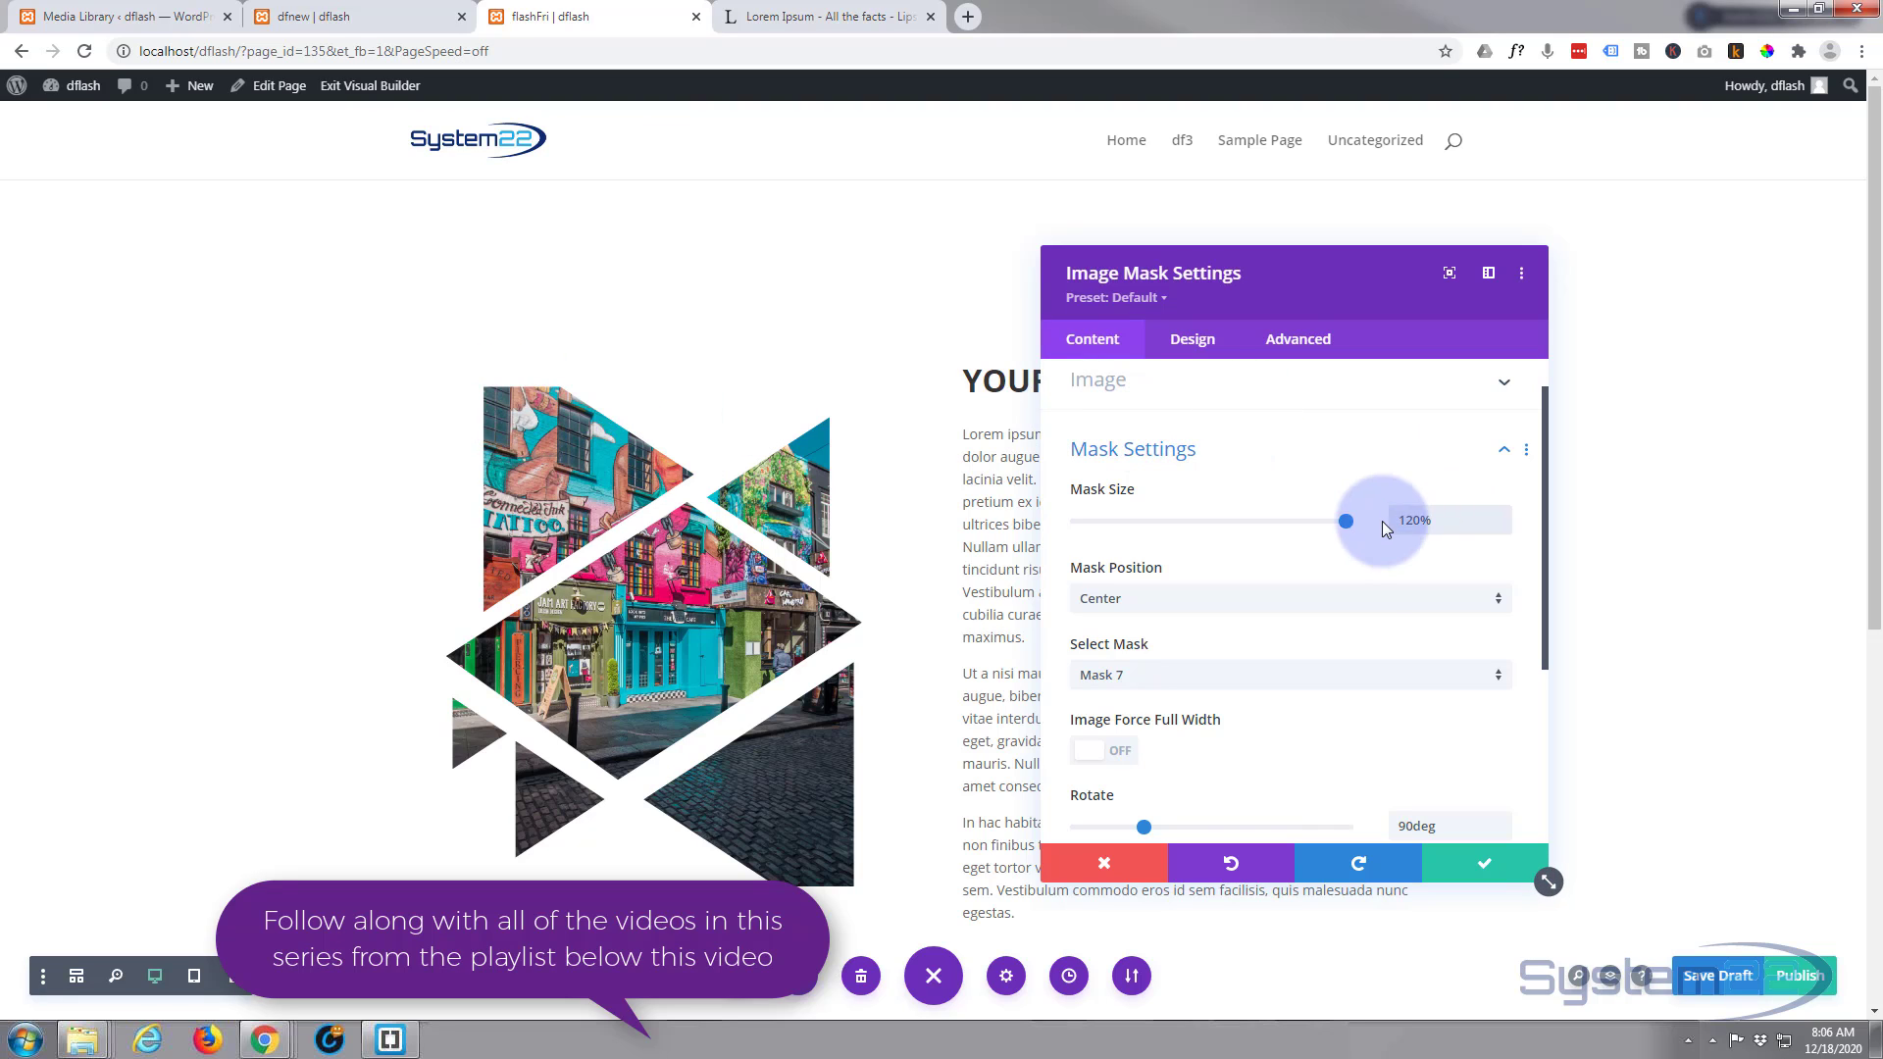
pyautogui.moveTo(1337, 517); pyautogui.dragTo(1296, 523)
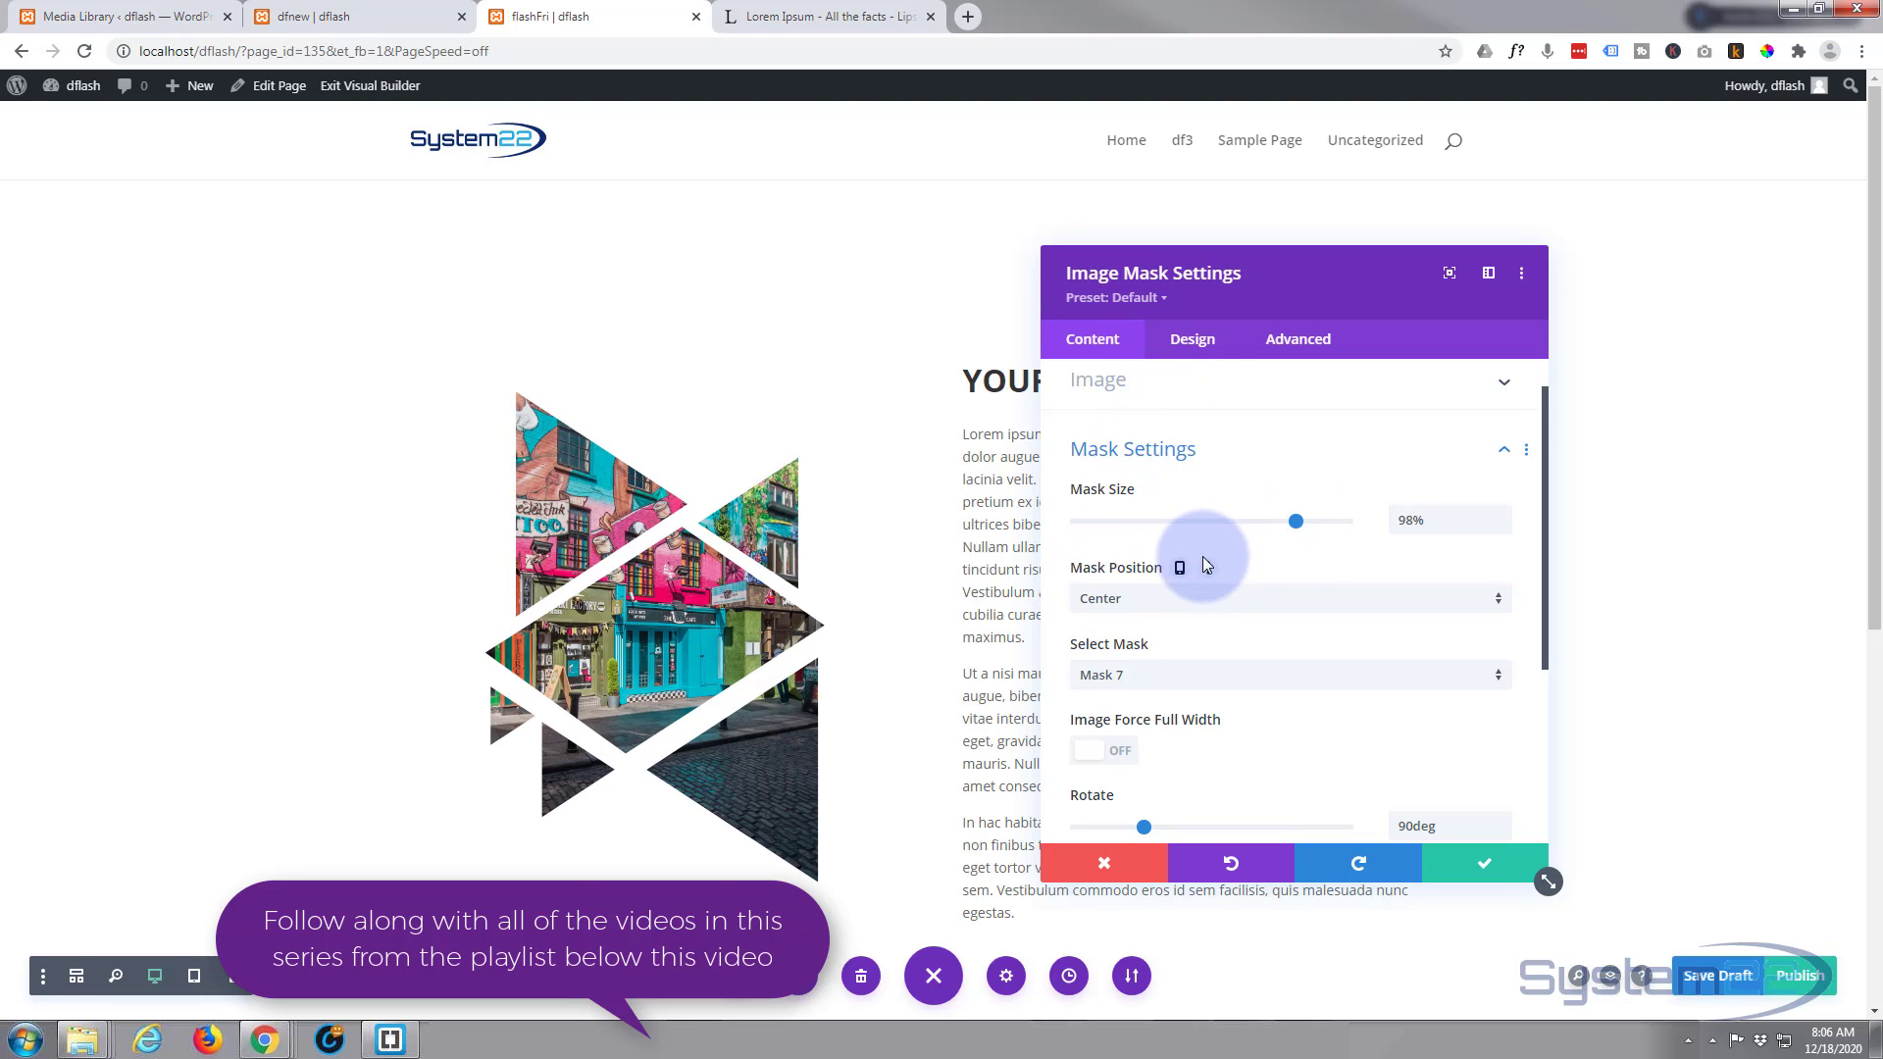
# - Change the street photo's shape to Mask 2 and set its rotation to 180deg
pyautogui.scroll(1, 1204, 556)
pyautogui.scroll(-3, 1209, 556)
pyautogui.click(1214, 530)
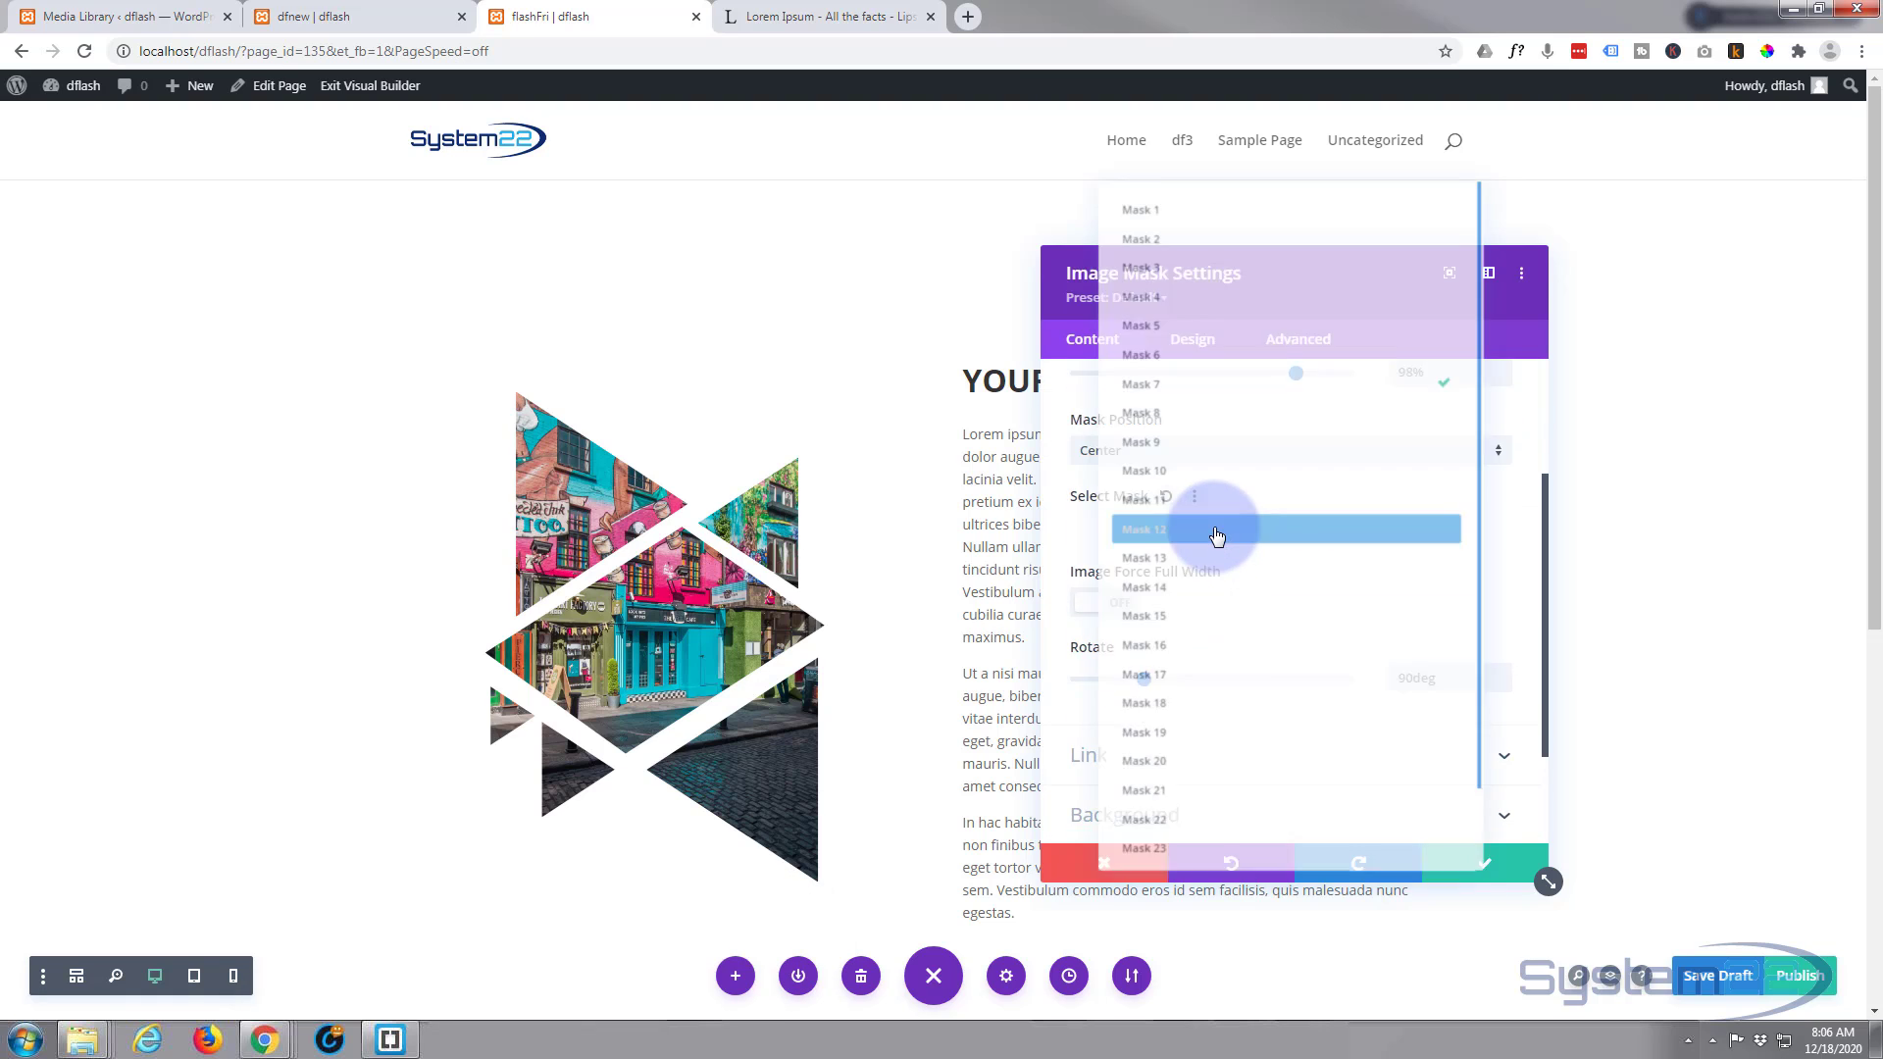
pyautogui.click(1143, 201)
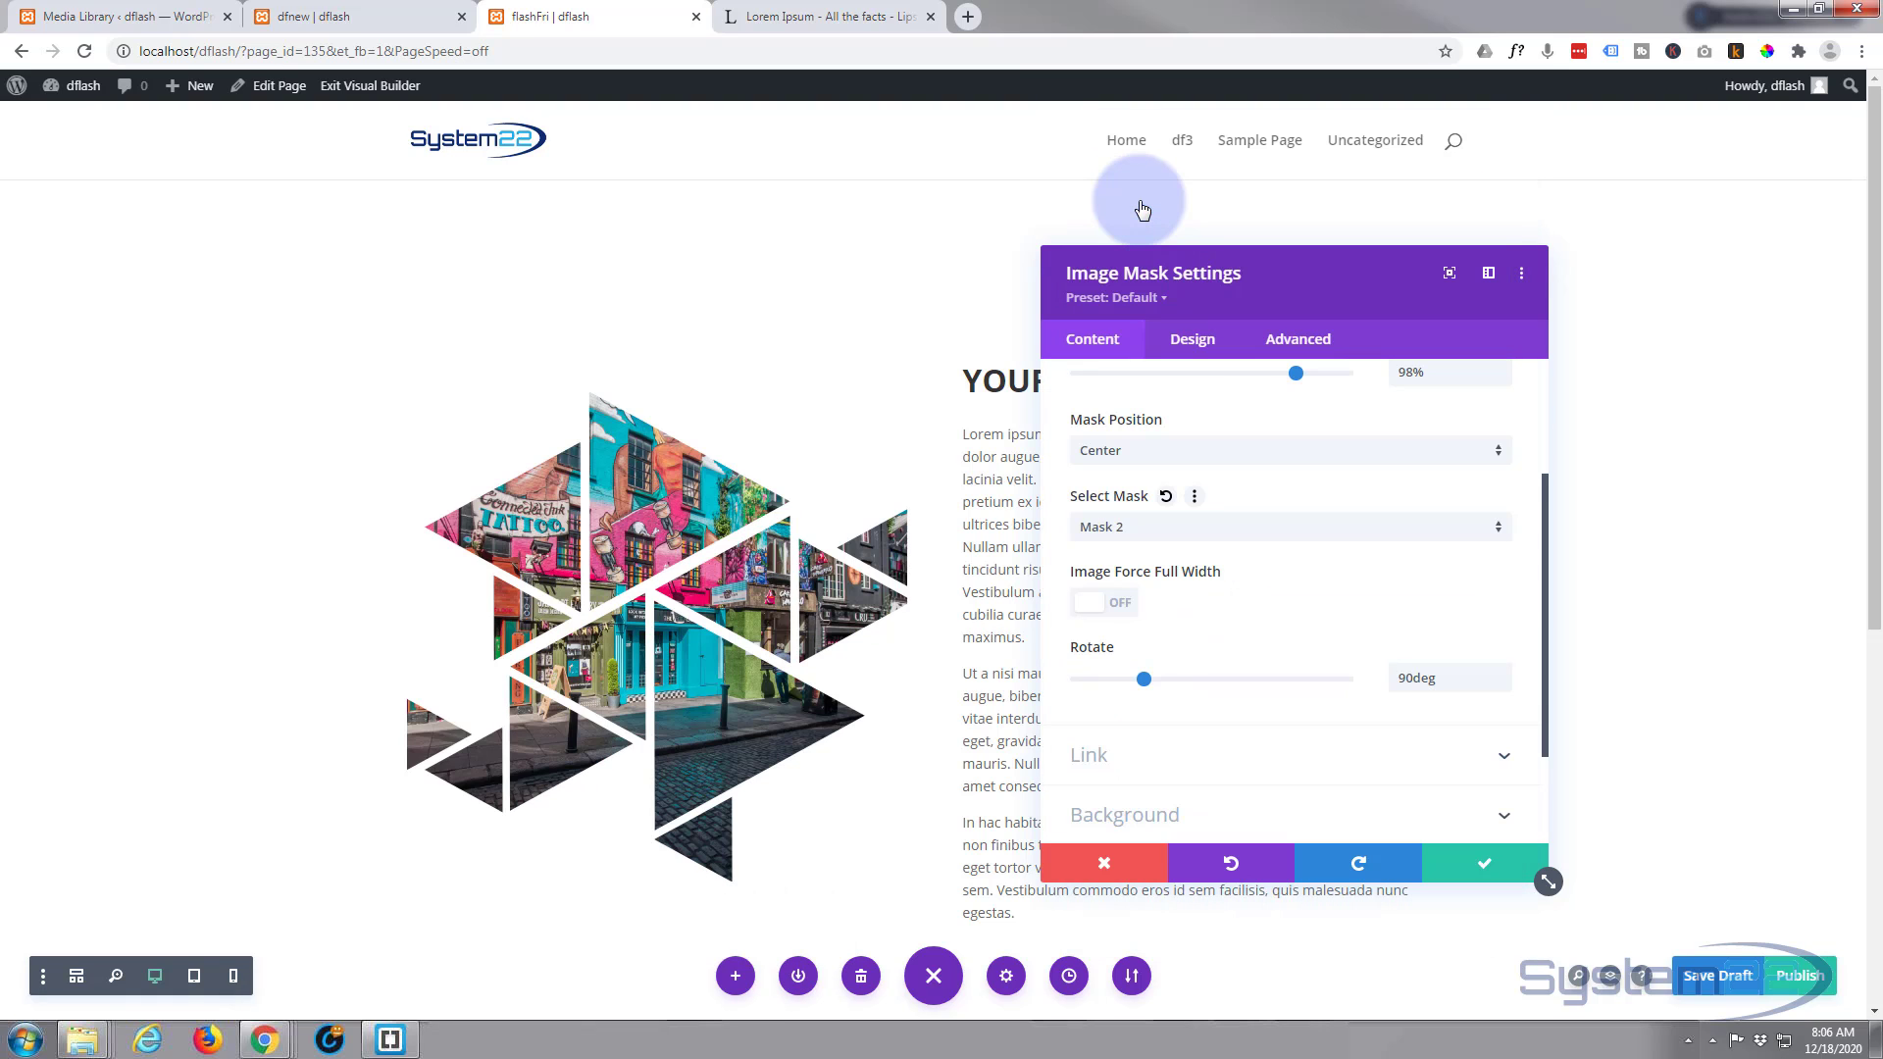
pyautogui.moveTo(1144, 679); pyautogui.dragTo(1210, 681)
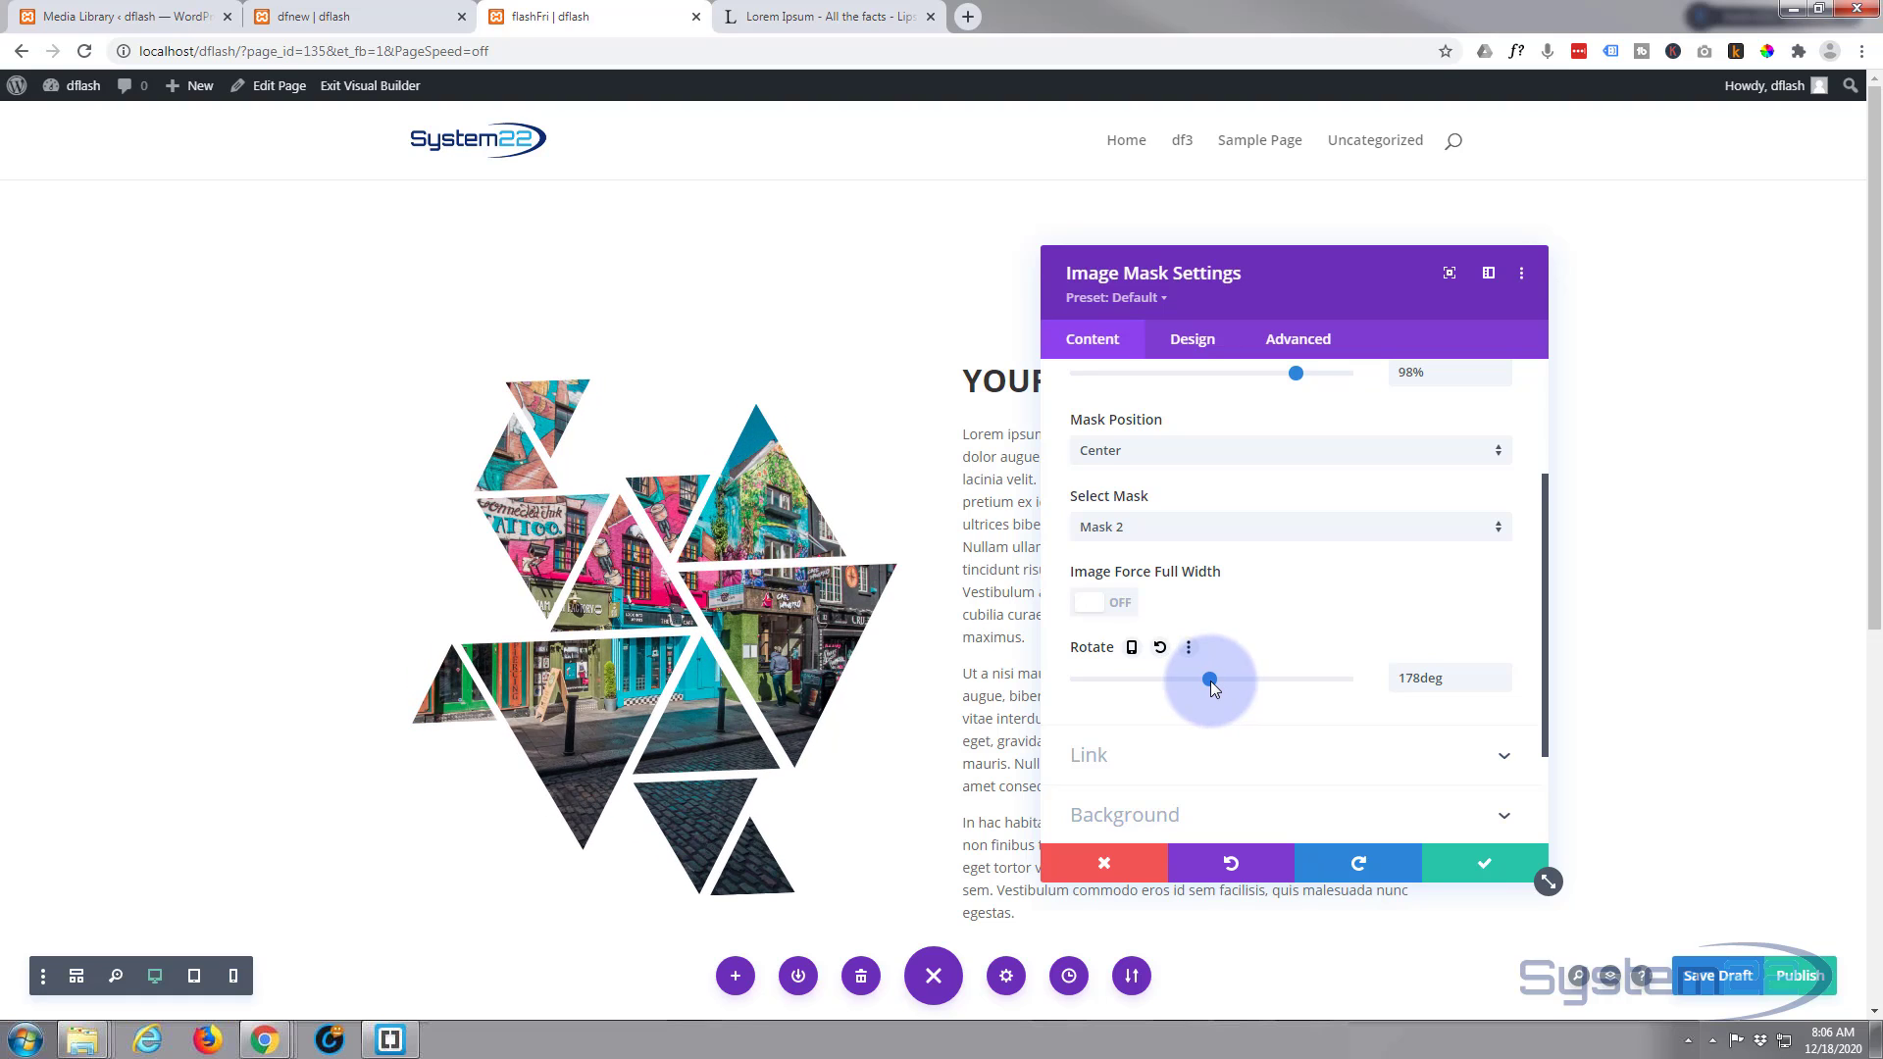
pyautogui.click(1501, 671)
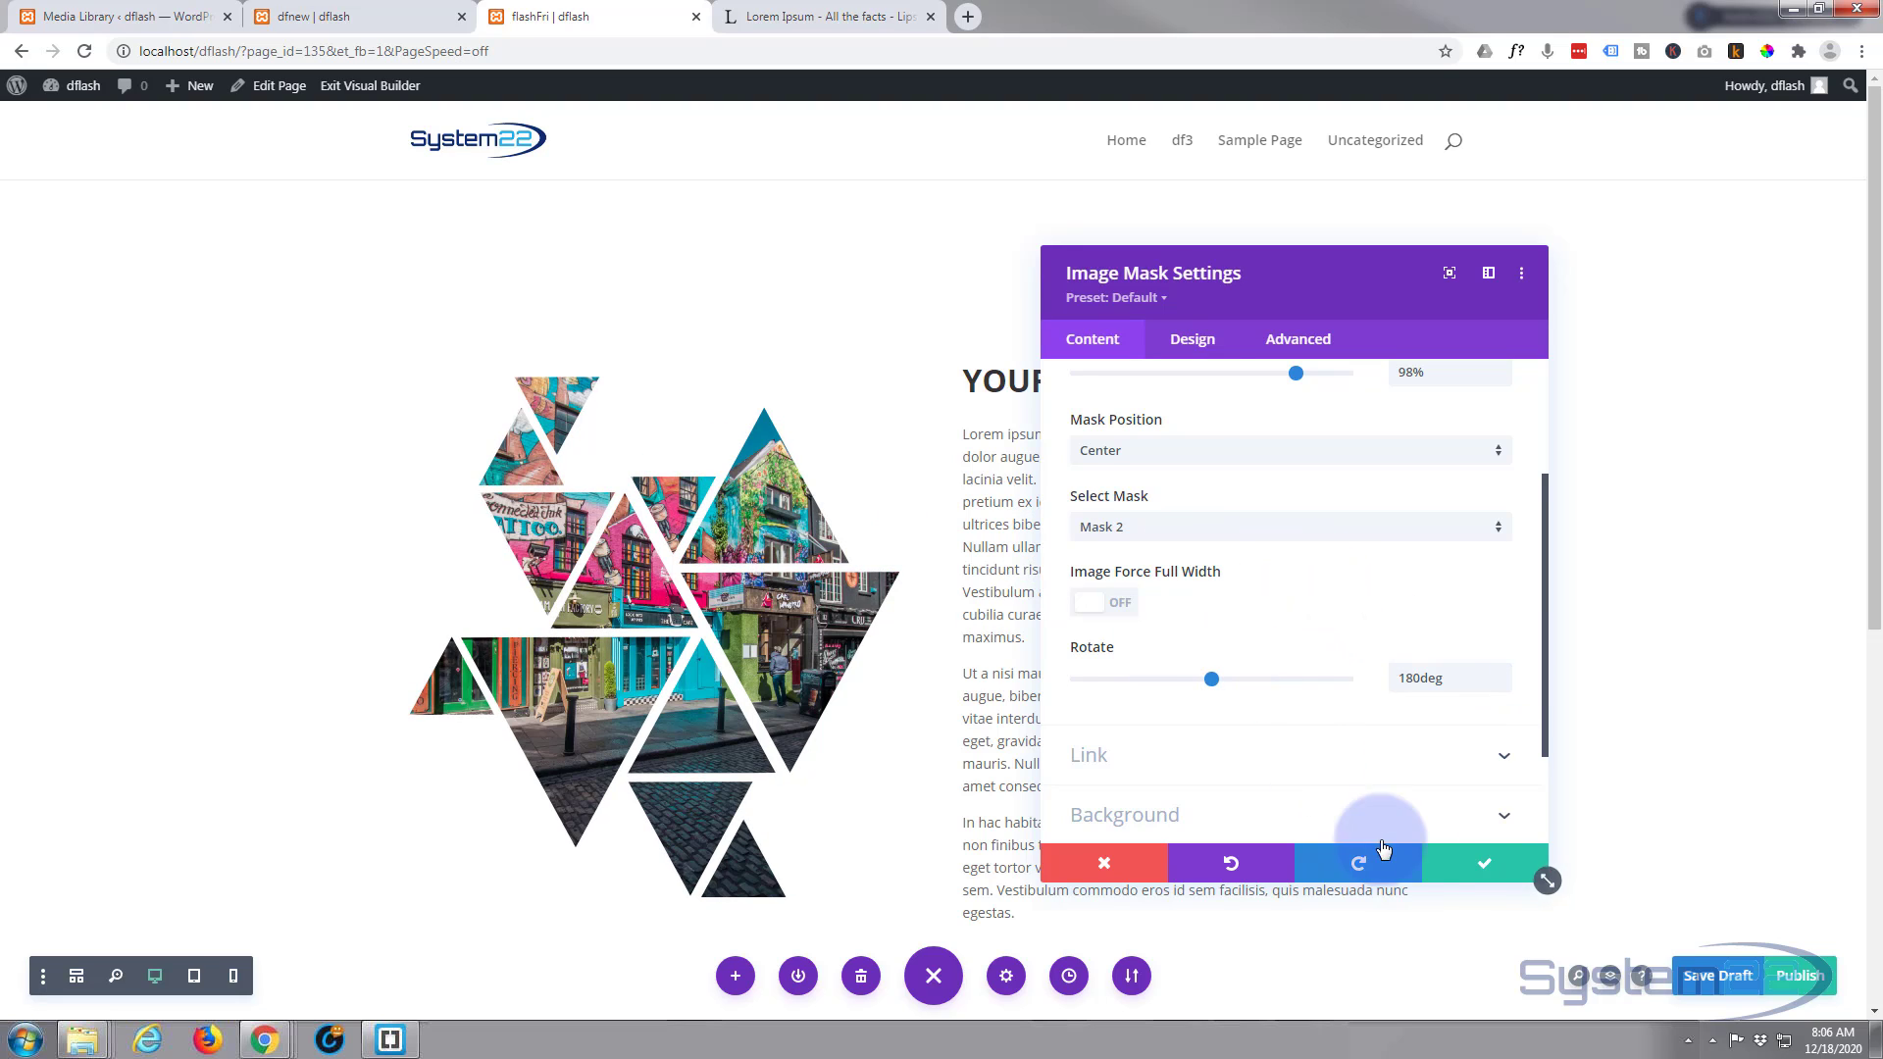
# - Save the Image Mask settings and the page draft, and exit the Visual Builder to view the page
pyautogui.click(1483, 870)
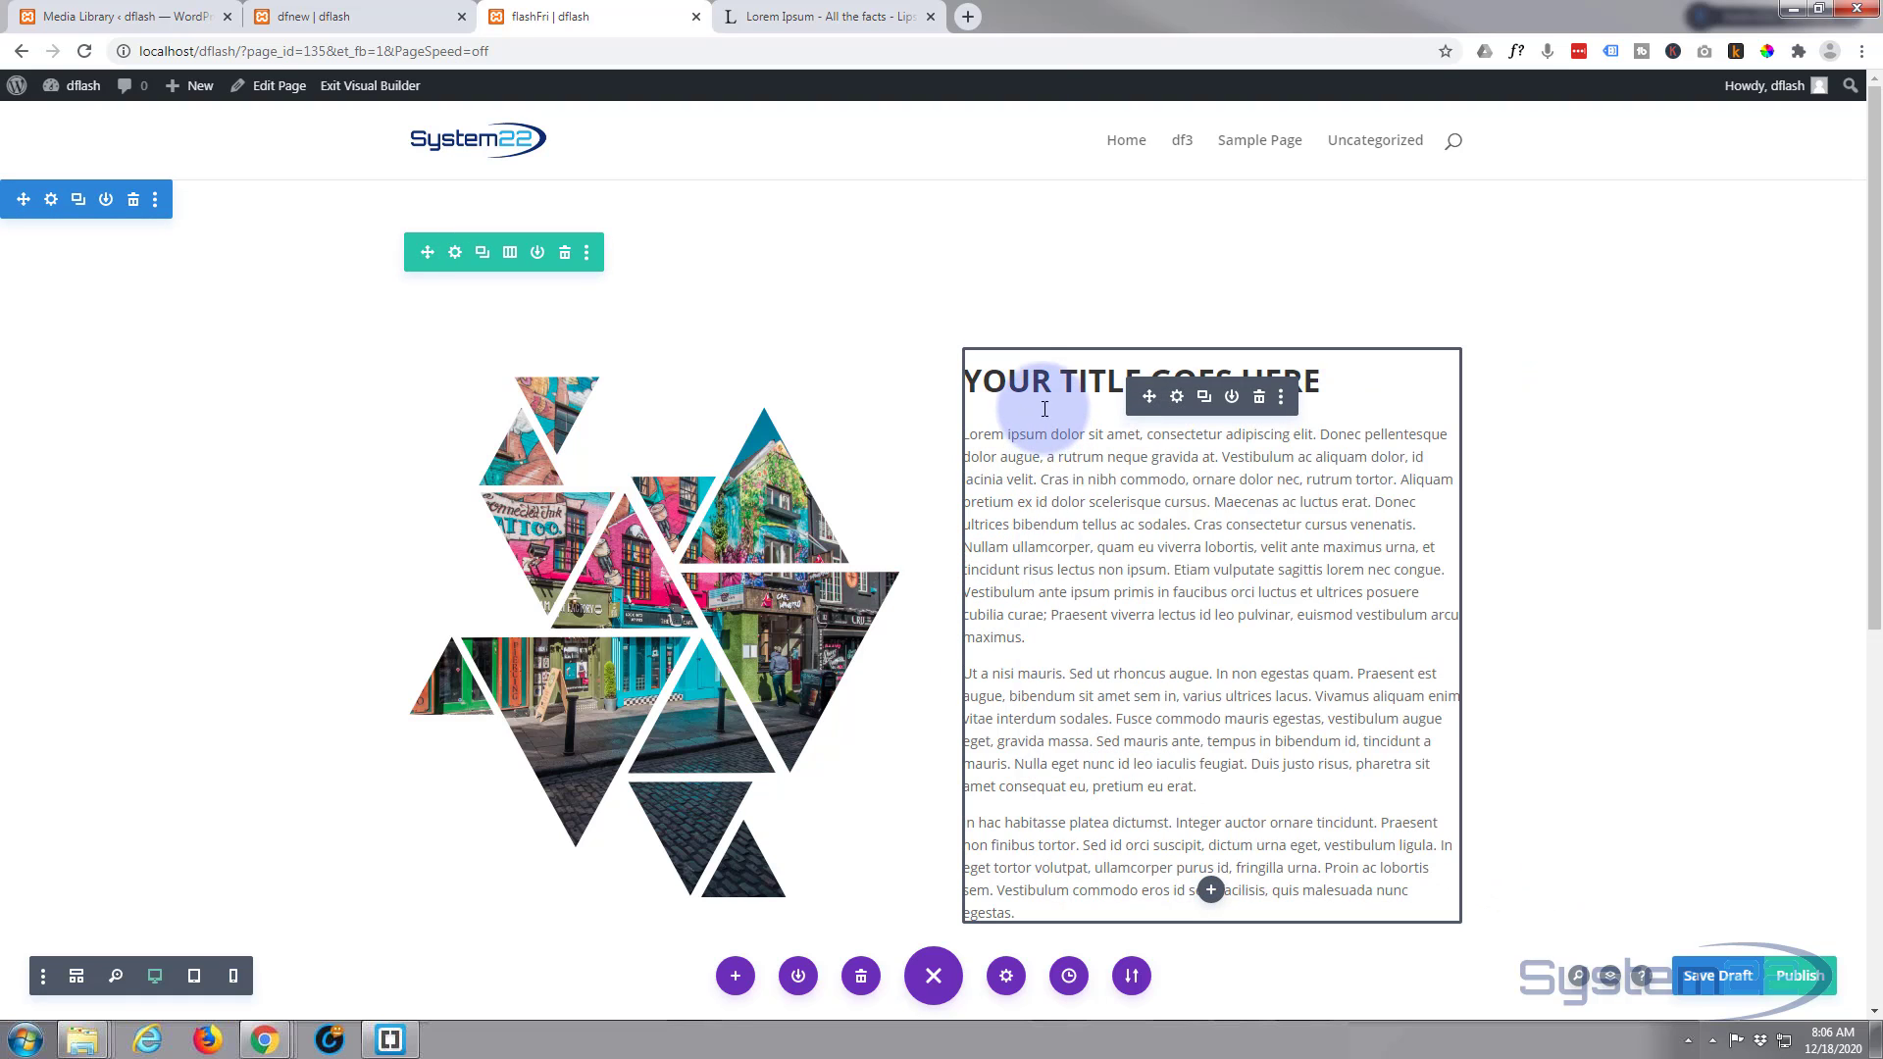
pyautogui.click(1718, 981)
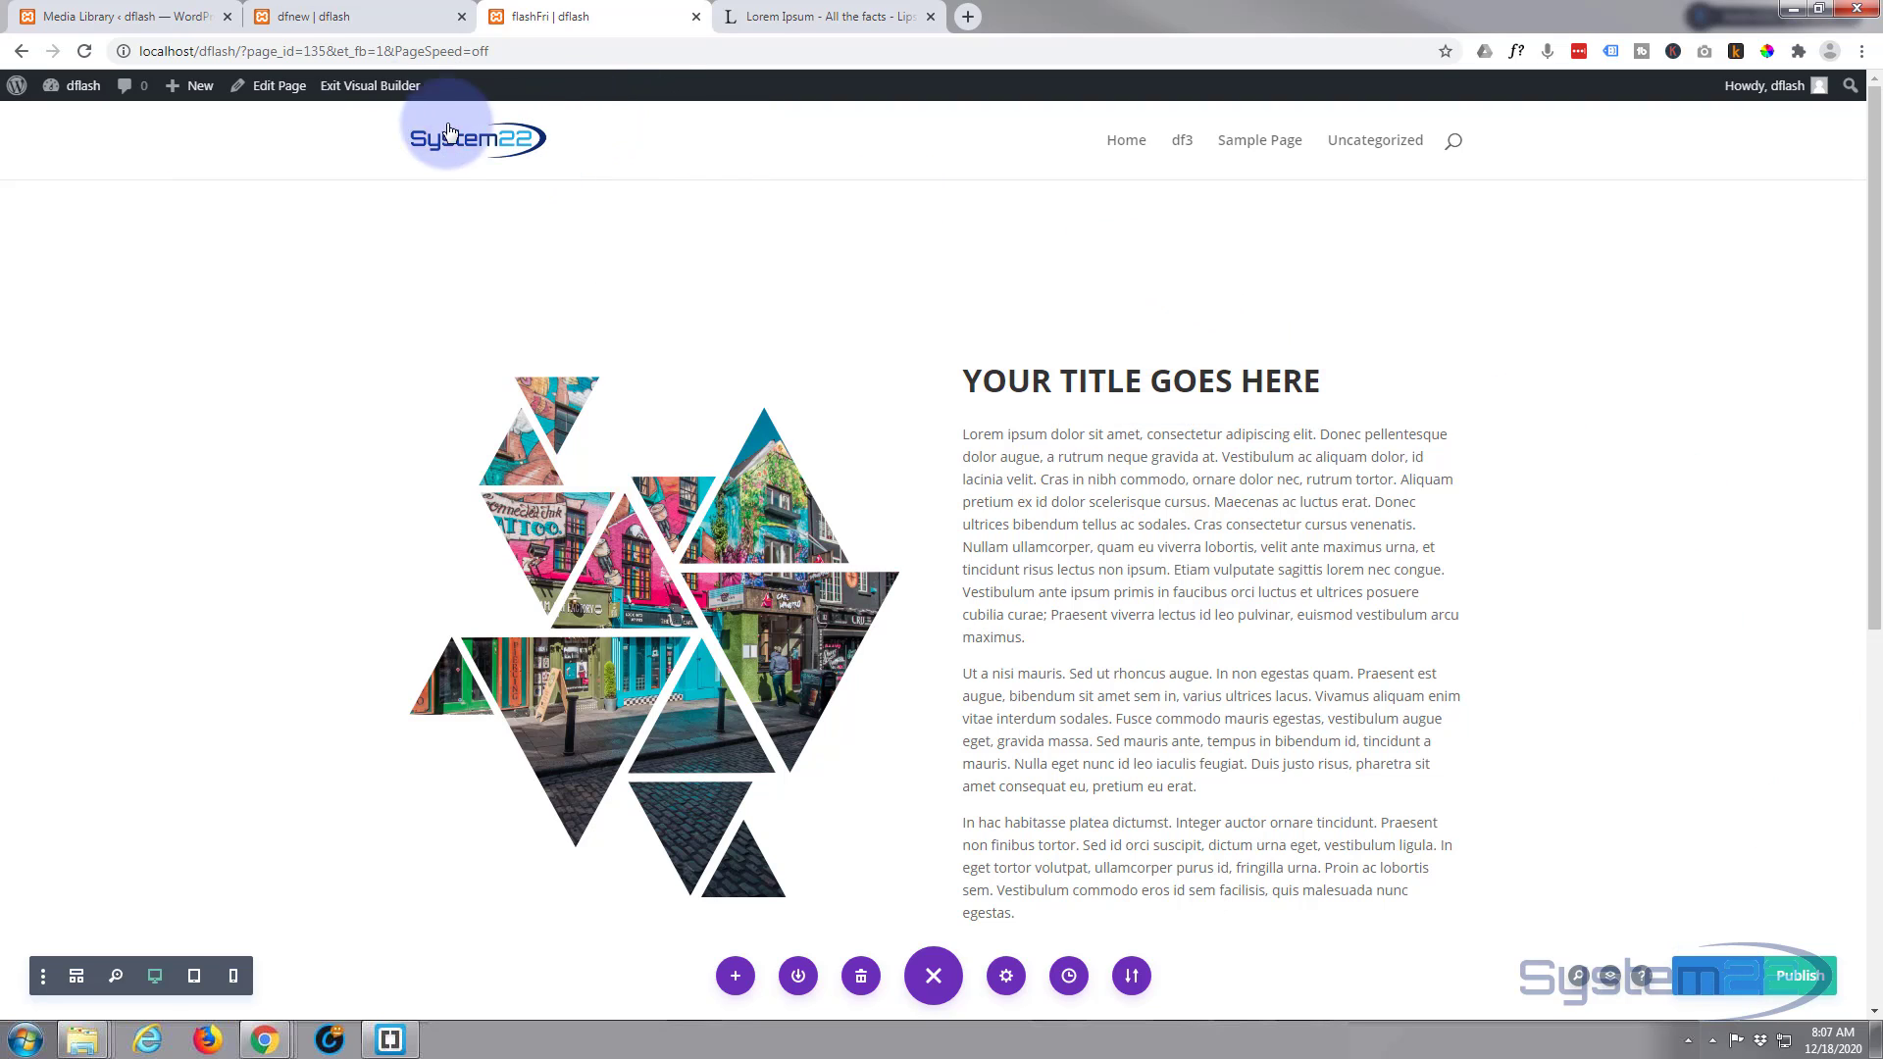
pyautogui.click(321, 85)
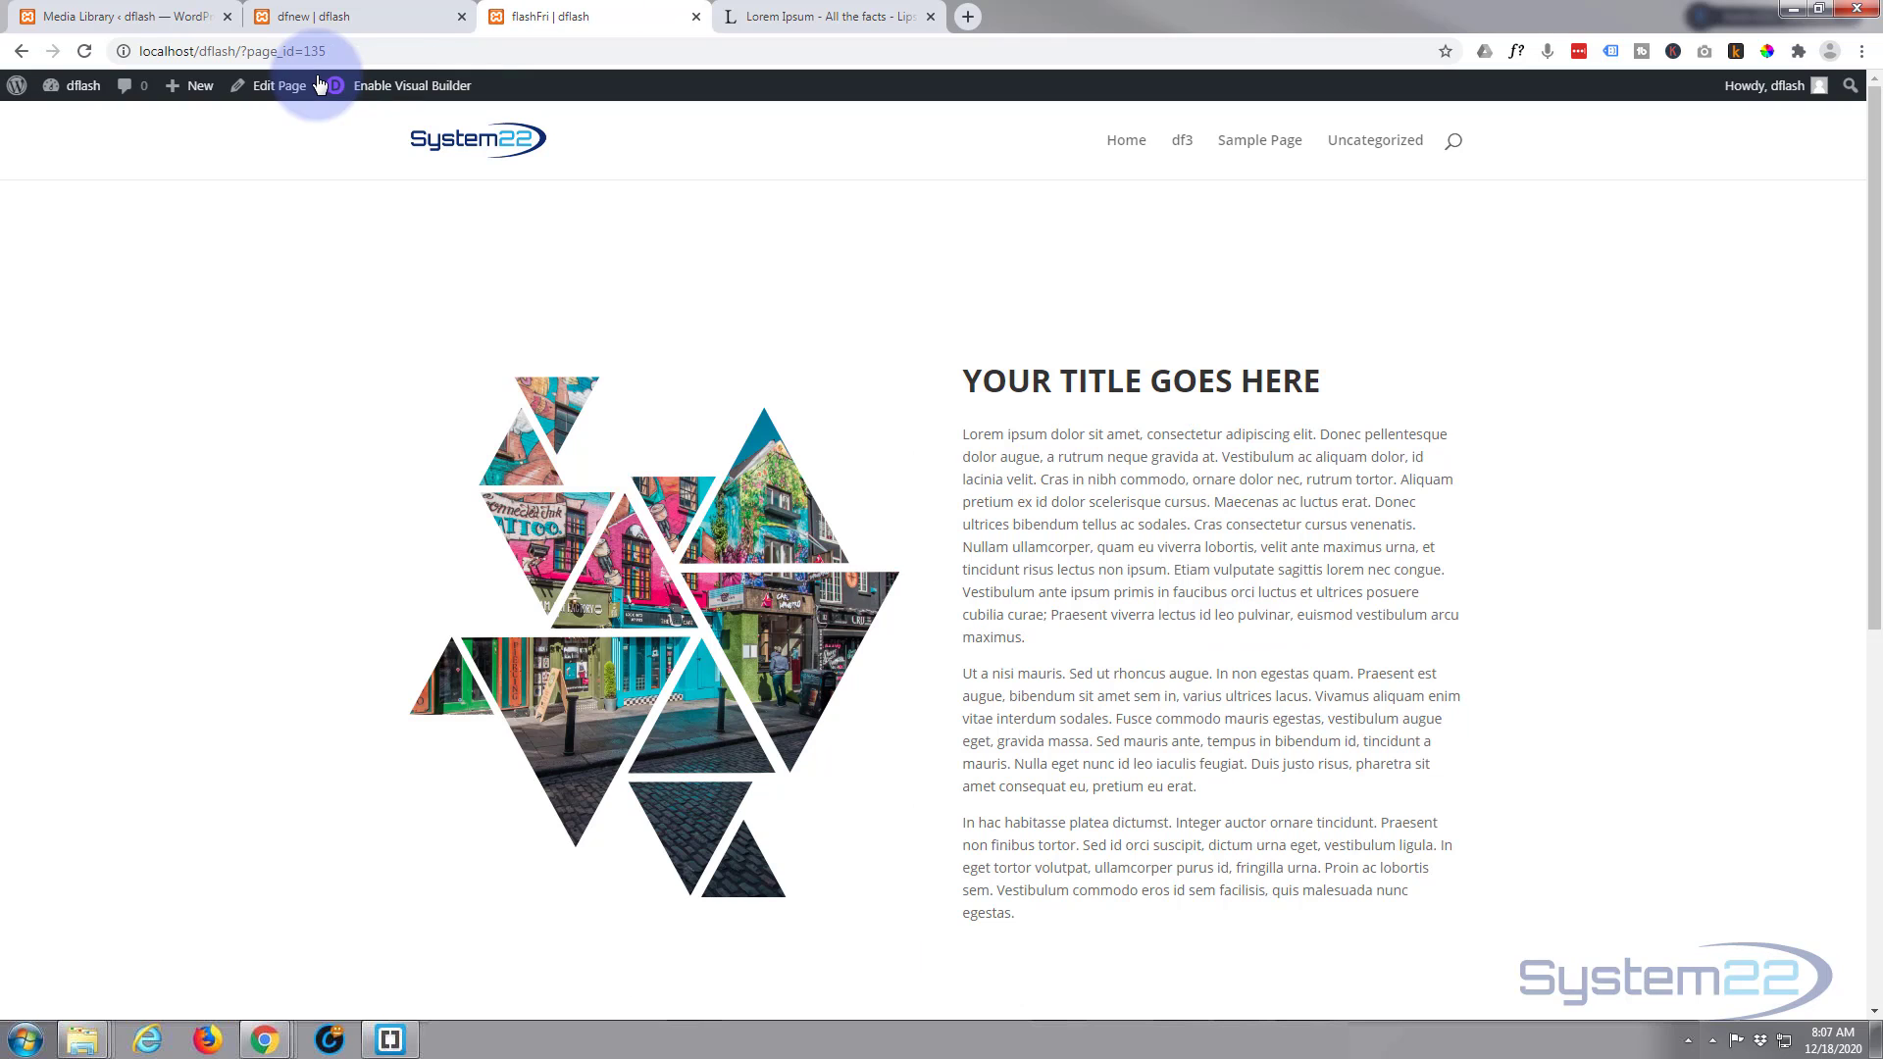
pyautogui.scroll(-2, 184, 492)
pyautogui.scroll(1, 184, 492)
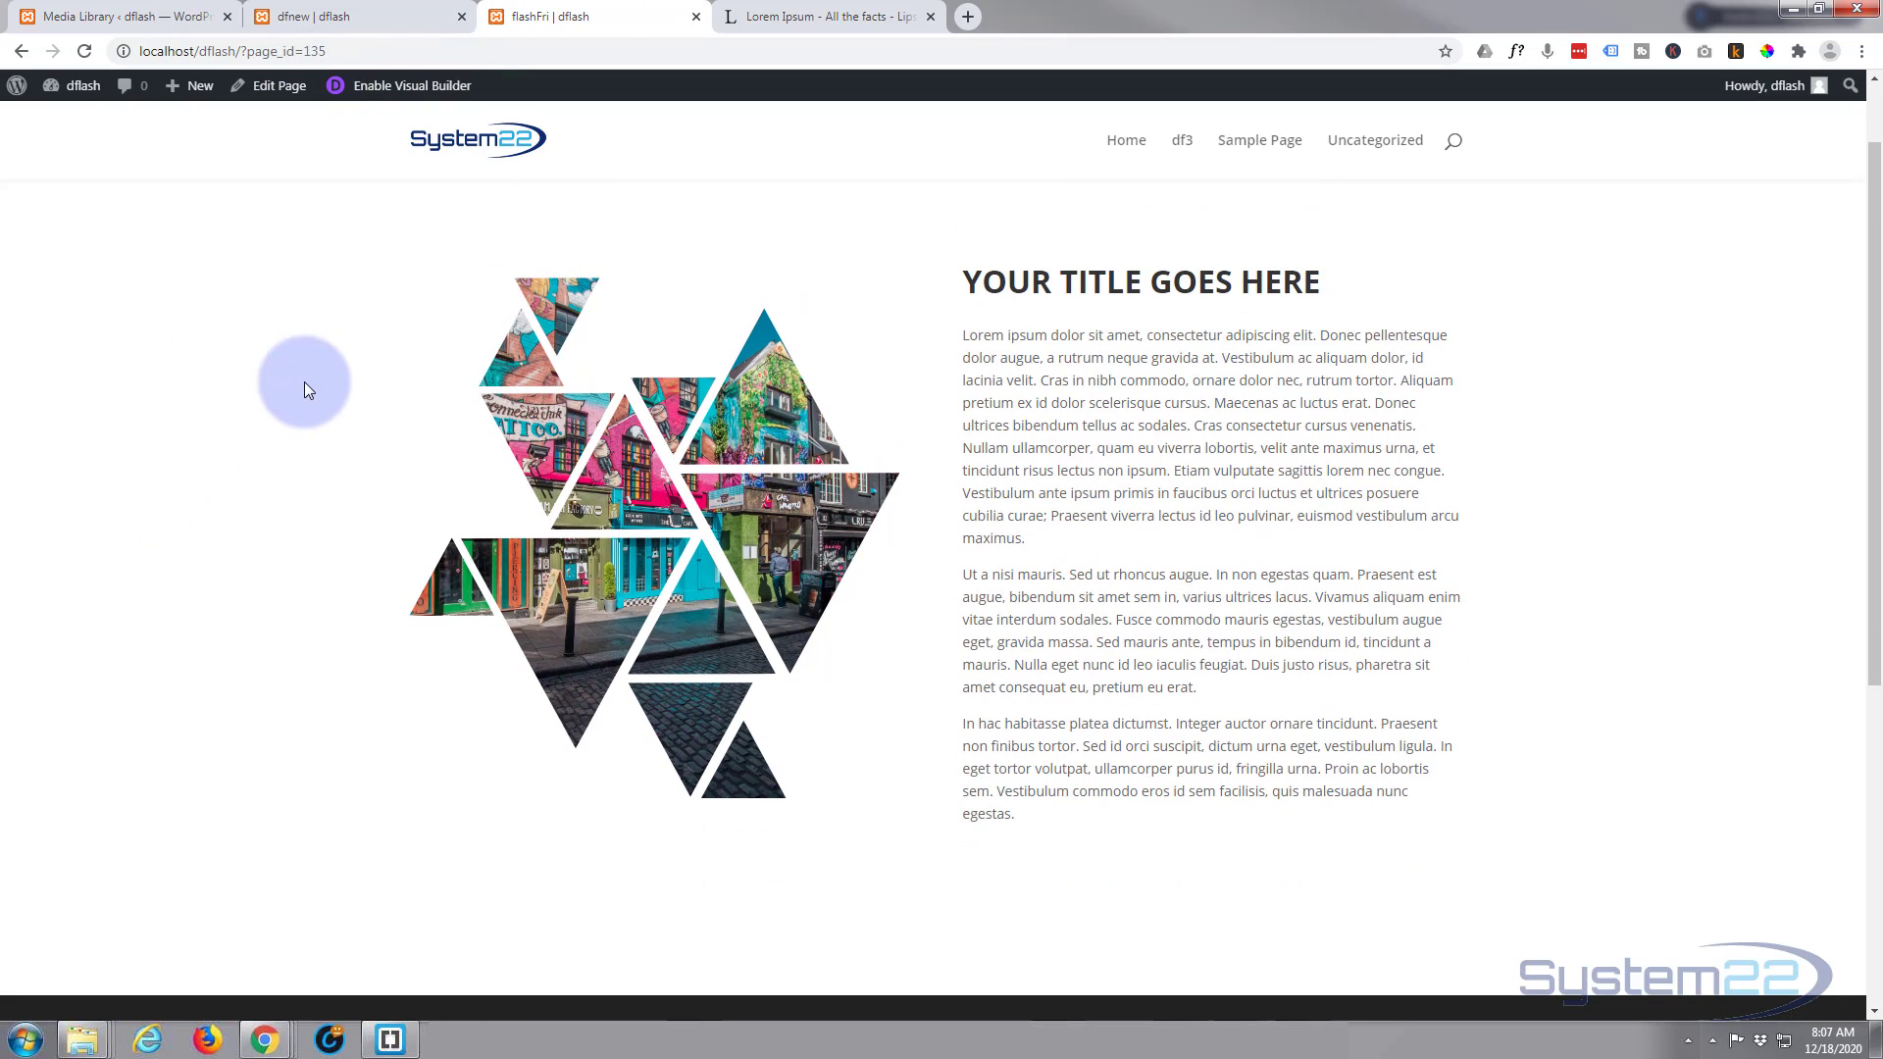